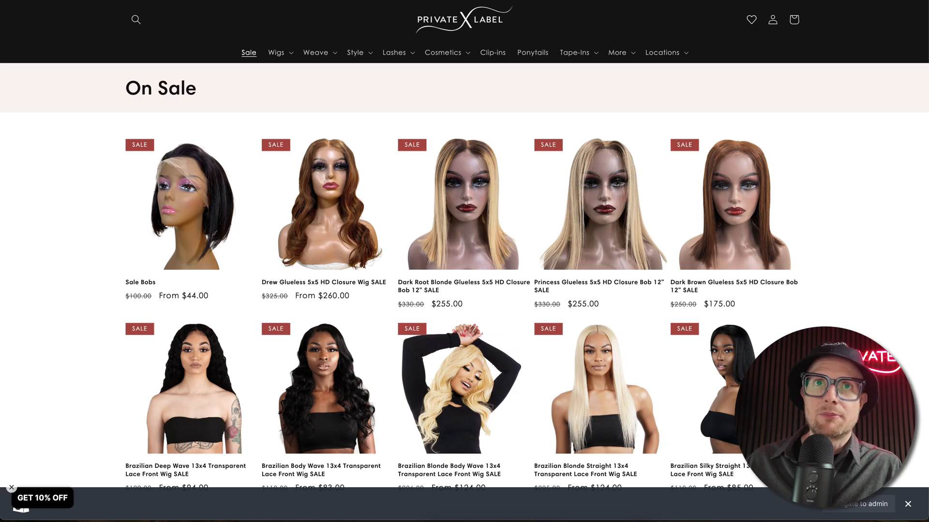
# Step: Look through the wigs and bundles listed in the On Sale collection of the Private Label store
pyautogui.scroll(-15, 370, 212)
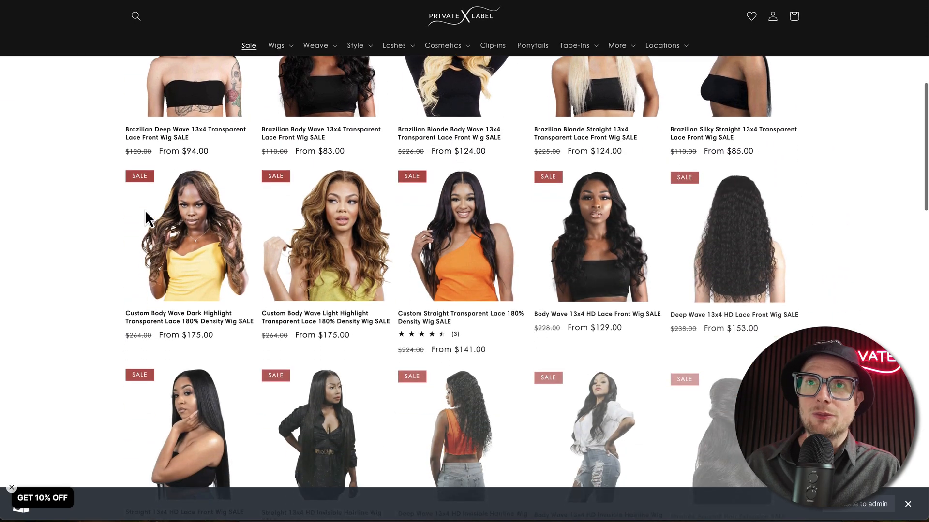
pyautogui.scroll(-10, 101, 209)
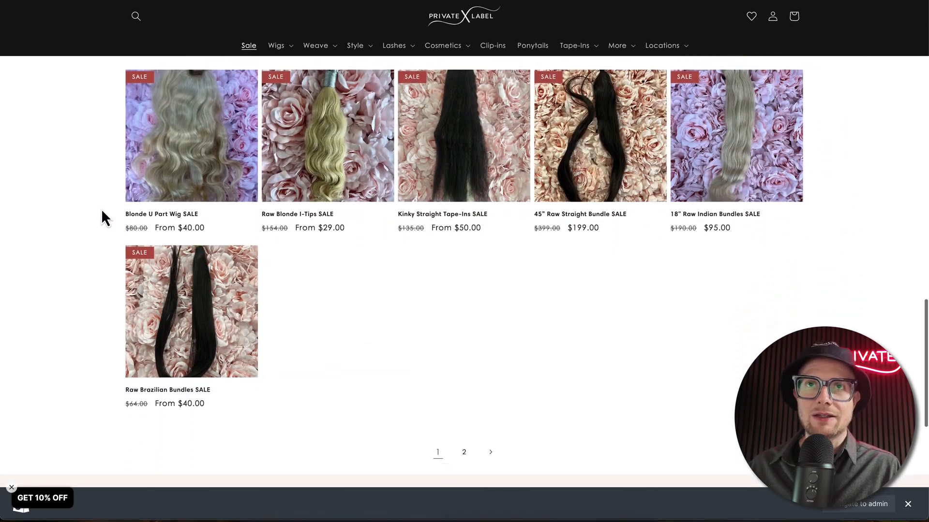
pyautogui.scroll(5, 100, 209)
pyautogui.scroll(15, 101, 209)
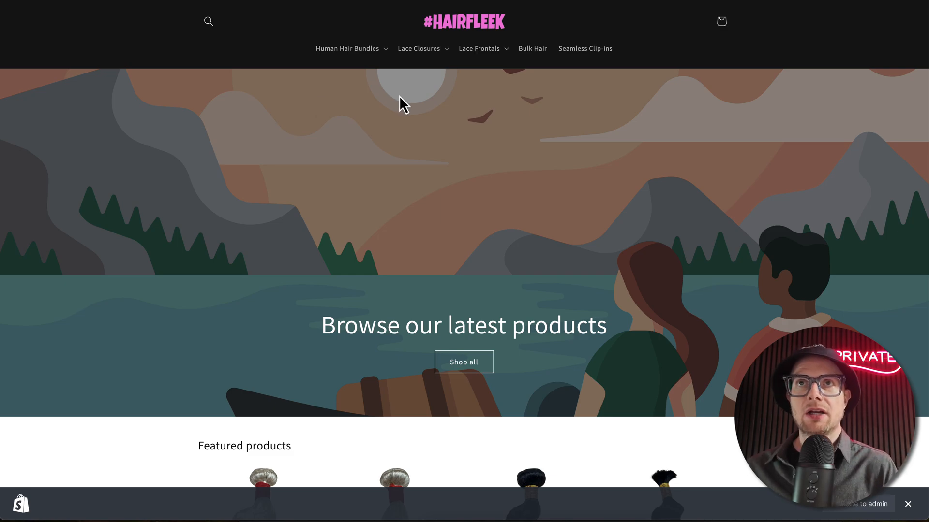
# Step: Open the All Hair Bundles collection in the HAIRFLEEK store
pyautogui.click(368, 49)
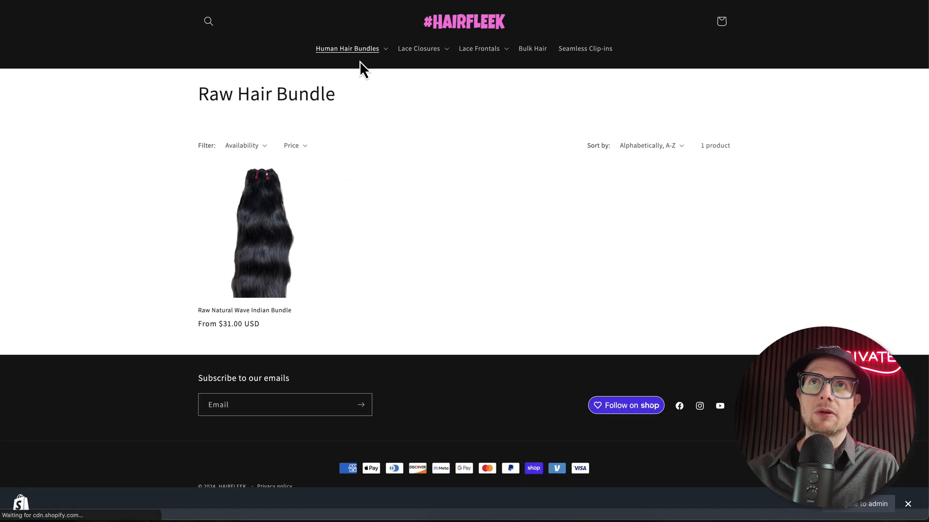
pyautogui.click(357, 52)
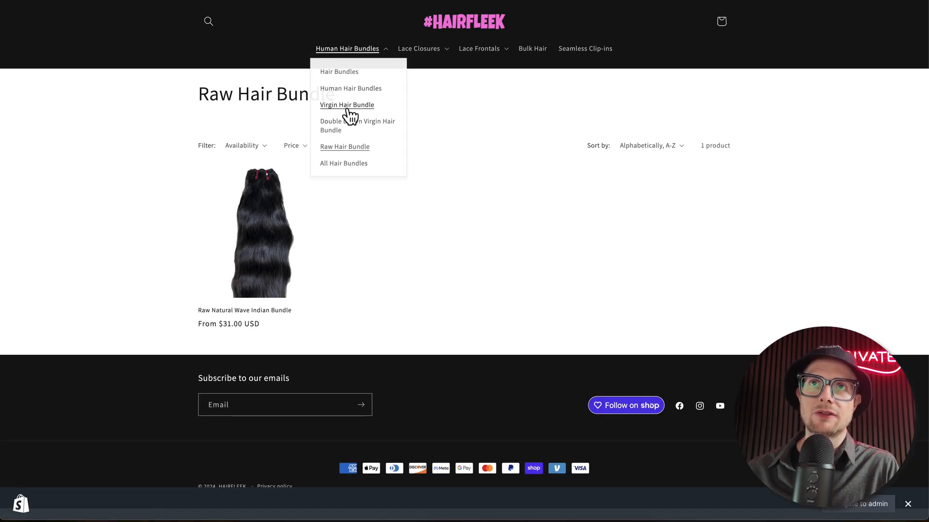
pyautogui.click(339, 166)
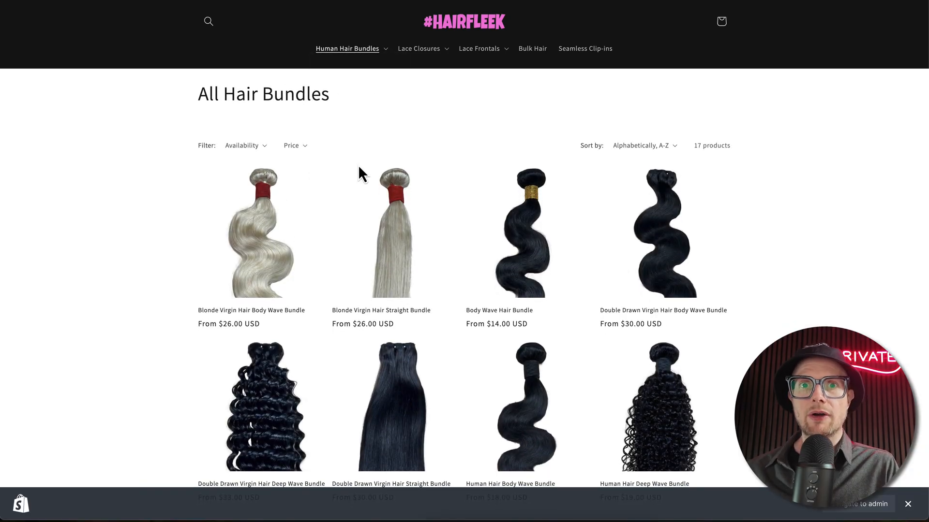
pyautogui.press('F1')
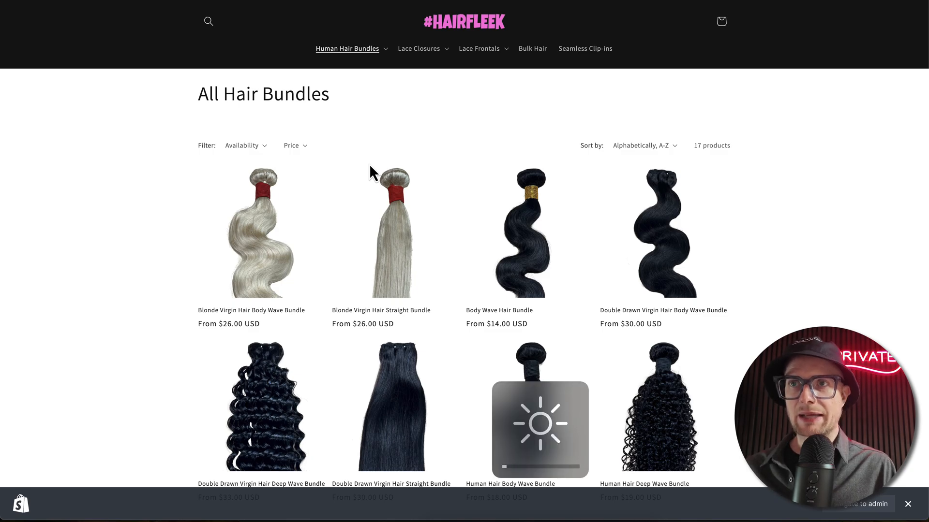
pyautogui.press('F2')
pyautogui.press('F2')
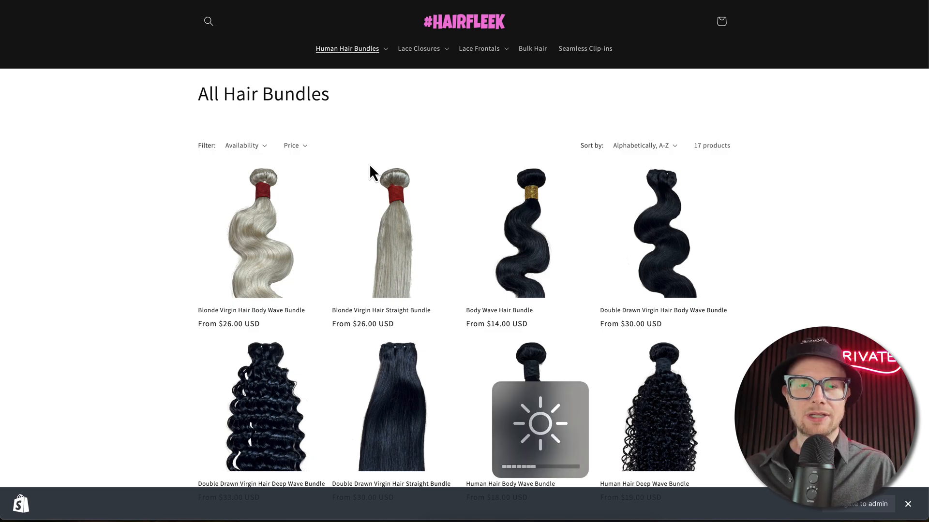
pyautogui.press('F2')
pyautogui.press('F1')
pyautogui.press('F1')
pyautogui.press('F1')
pyautogui.press('F1')
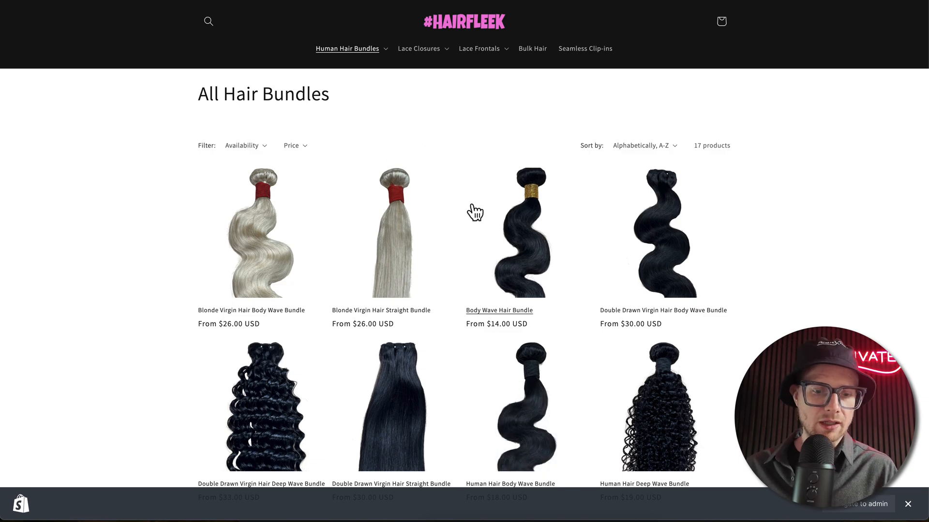
pyautogui.press('F2')
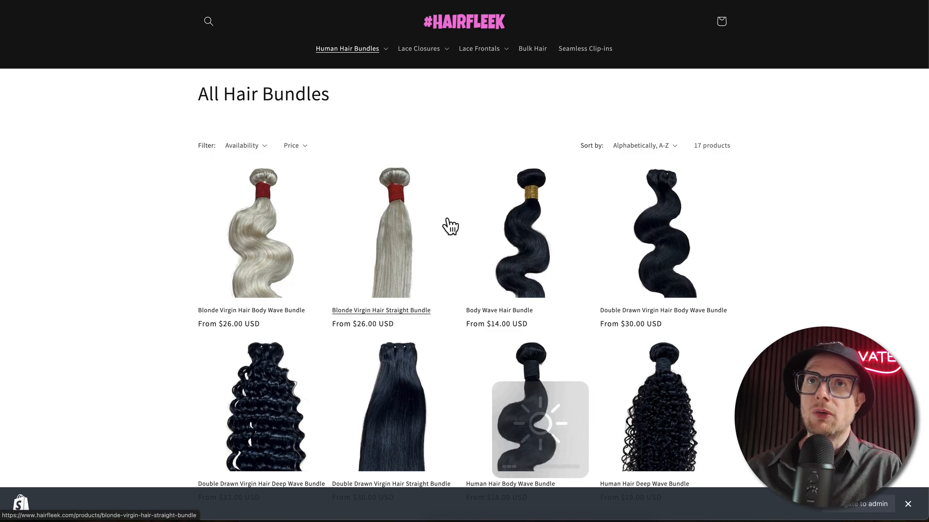
# Step: Look through the products and starting prices in the All Hair Bundles collection
pyautogui.scroll(-3, 447, 225)
pyautogui.scroll(-6, 450, 226)
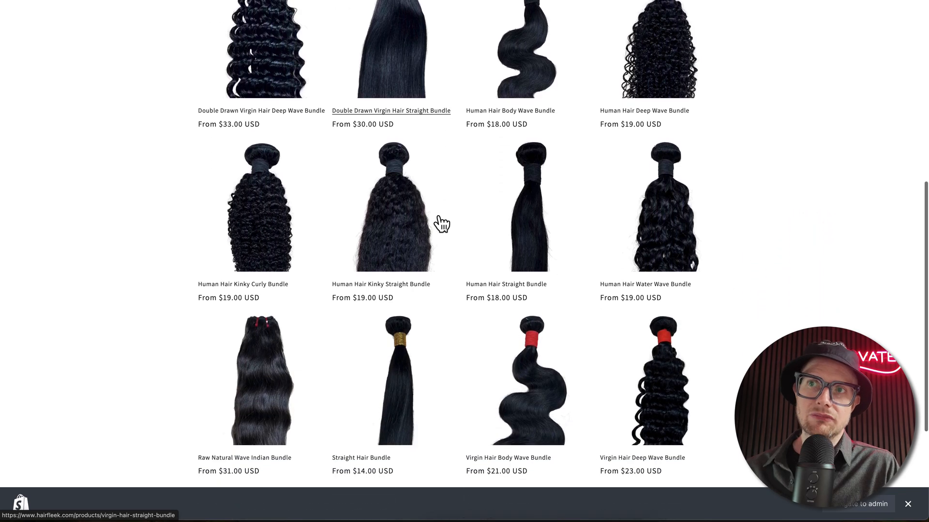
pyautogui.scroll(8, 442, 224)
pyautogui.scroll(-3, 441, 223)
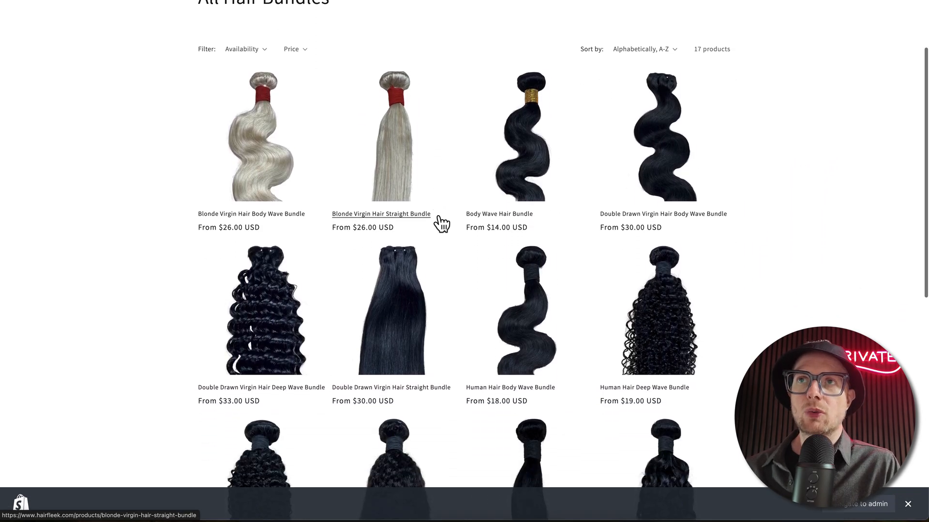
pyautogui.scroll(3, 441, 224)
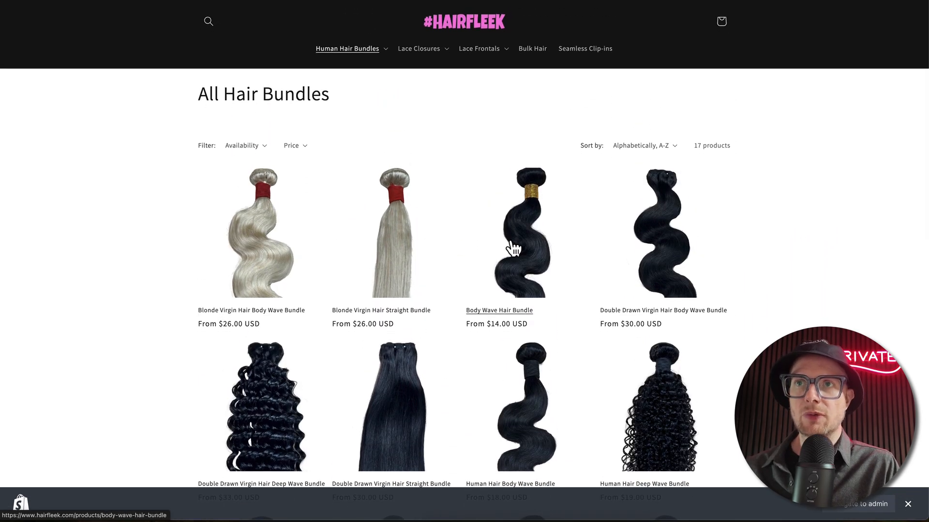
# Step: Open the Body Wave Hair Bundle product page and view its Human Hair 4x4 Body Wave Transparent Lace Closure pairing
pyautogui.click(516, 248)
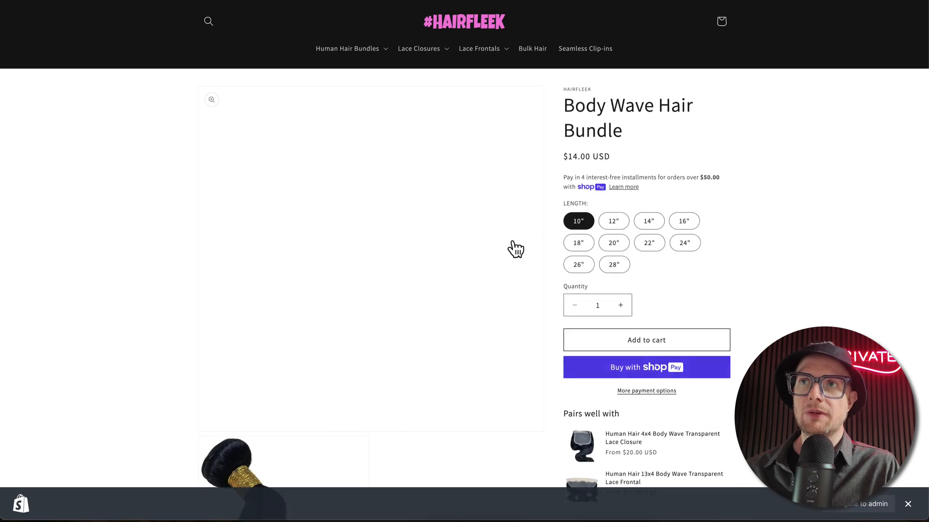
pyautogui.scroll(-2, 647, 344)
pyautogui.scroll(-1, 587, 300)
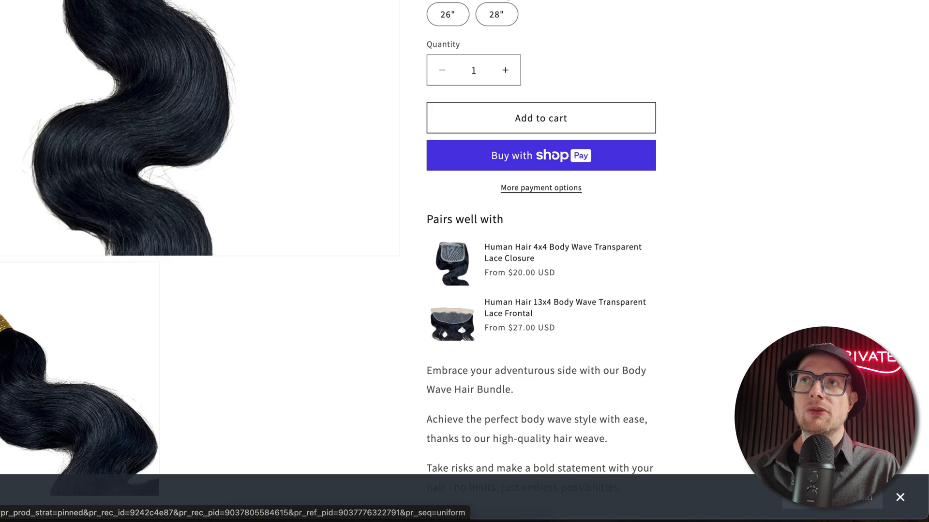
pyautogui.click(510, 259)
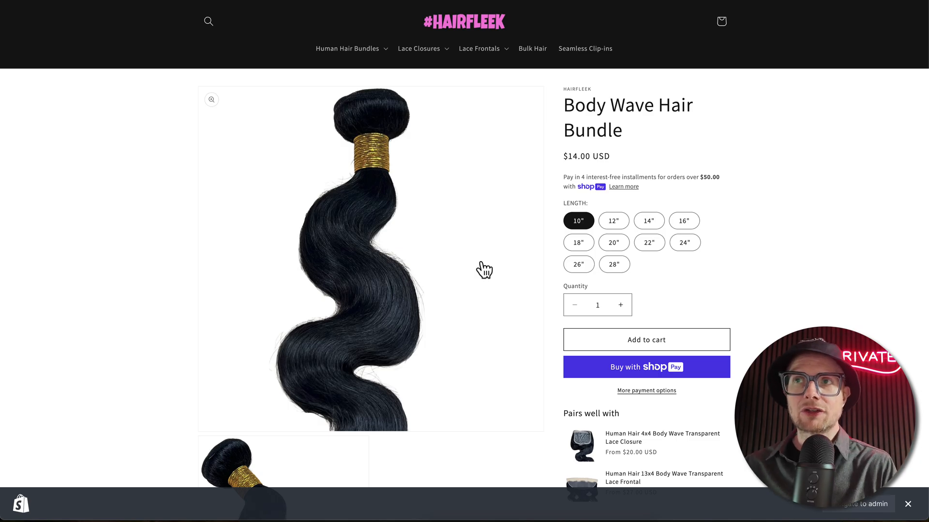
# Step: Open the collection of all lace closures and look through its products
pyautogui.click(17, 2)
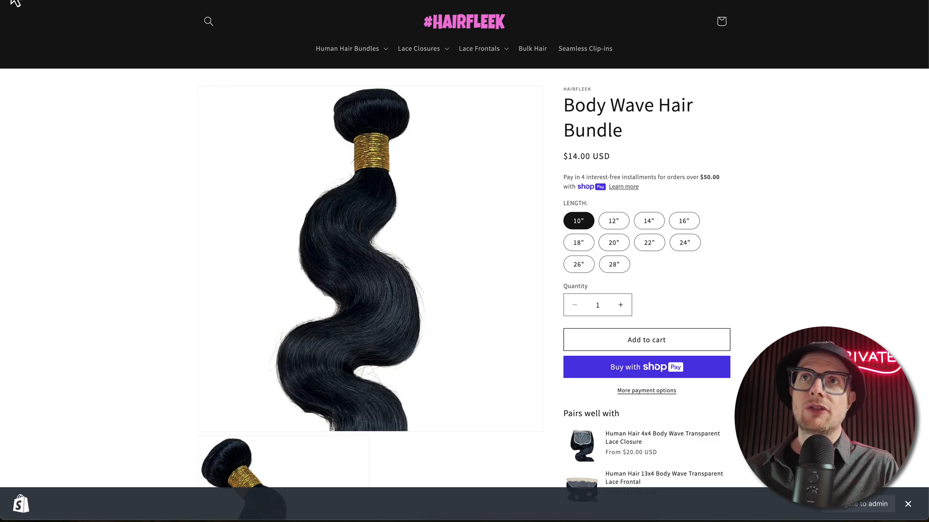
pyautogui.click(425, 57)
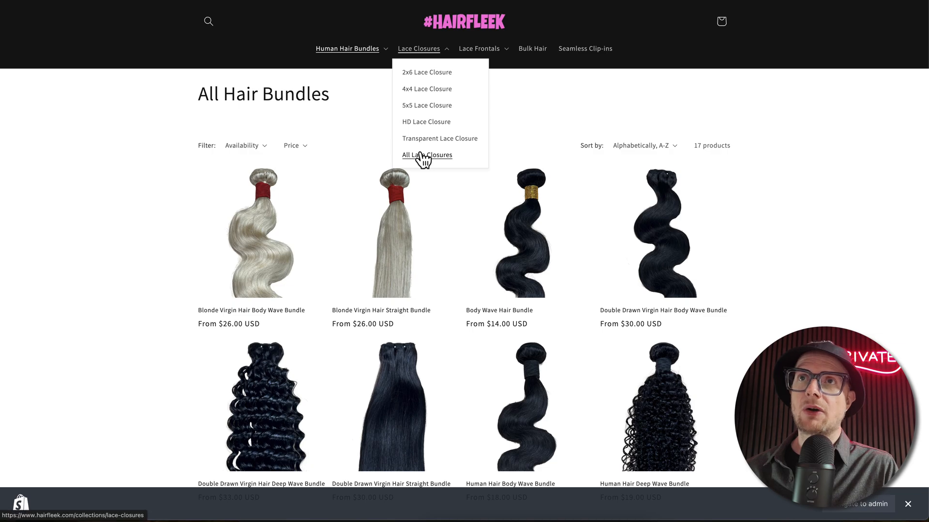
pyautogui.click(419, 154)
pyautogui.scroll(-10, 416, 183)
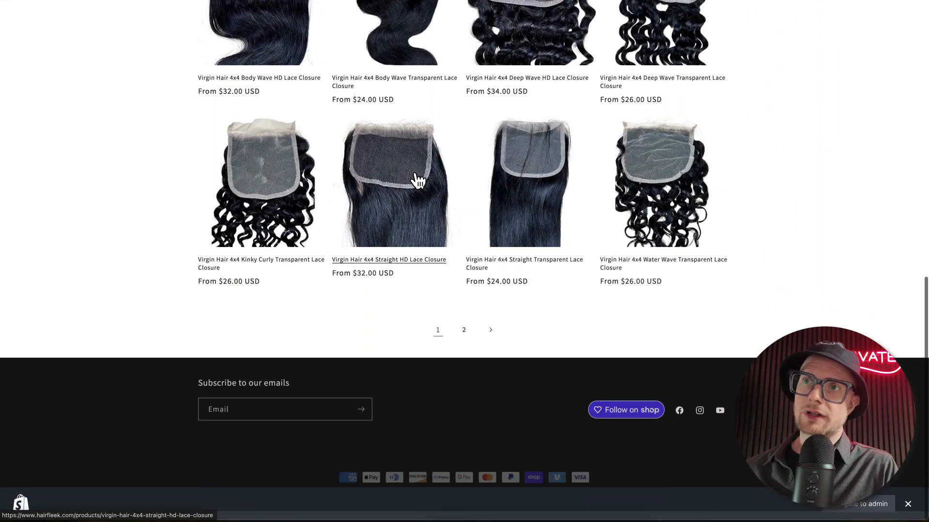
pyautogui.scroll(8, 417, 182)
# Step: Open the collection of all lace frontals and look through its products
pyautogui.click(463, 51)
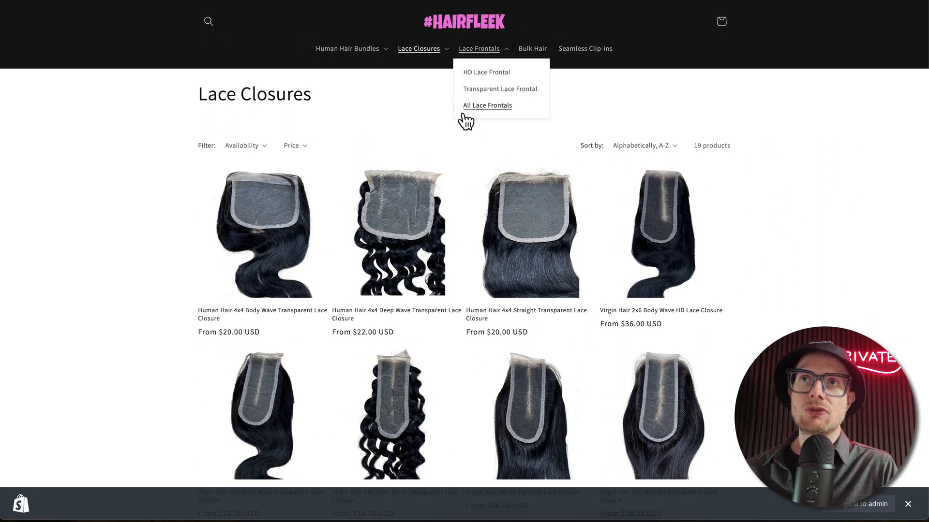
pyautogui.click(466, 111)
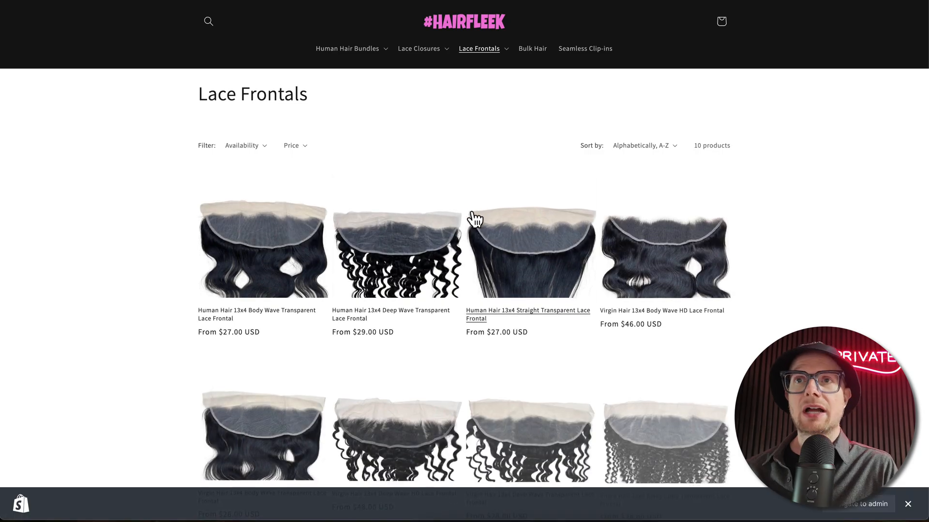
pyautogui.scroll(-2, 402, 303)
pyautogui.scroll(-5, 401, 304)
pyautogui.scroll(7, 373, 253)
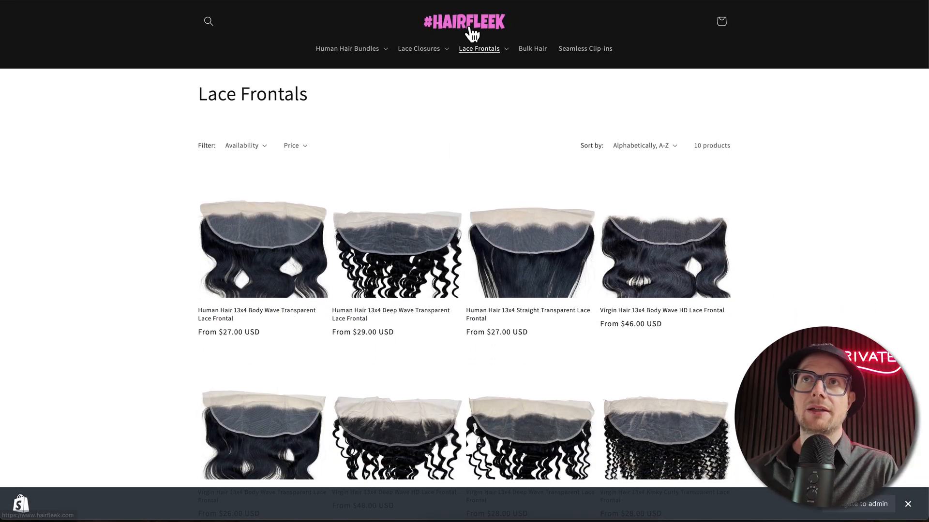
# Step: Return to the store's home page and look through its featured products and Hair Tips sections
pyautogui.click(469, 32)
pyautogui.scroll(-10, 278, 266)
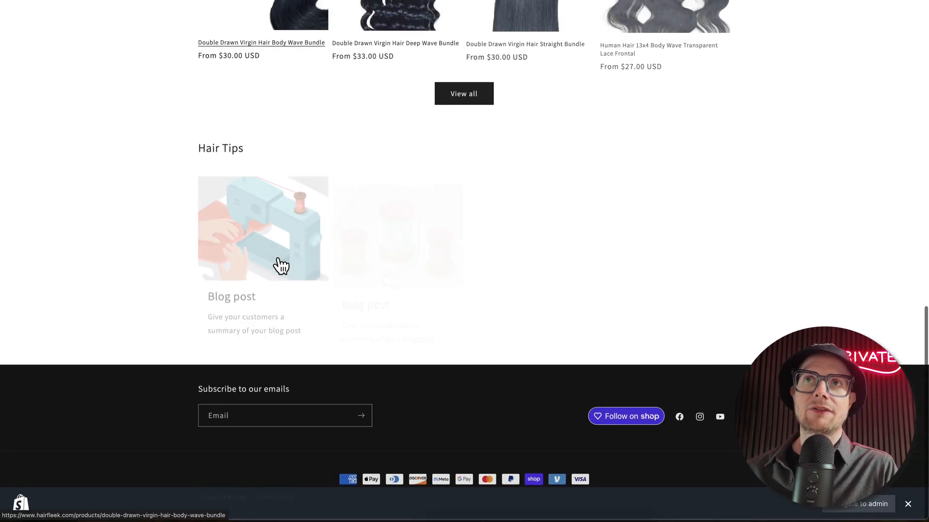
pyautogui.scroll(6, 280, 265)
pyautogui.scroll(-10, 279, 265)
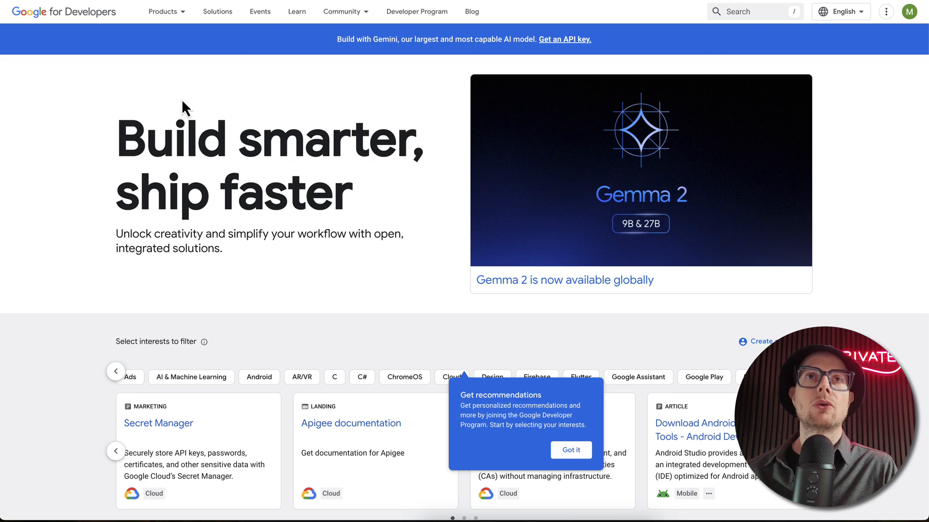
# Step: Search Google for "google analytics"
pyautogui.moveTo(164, 7)
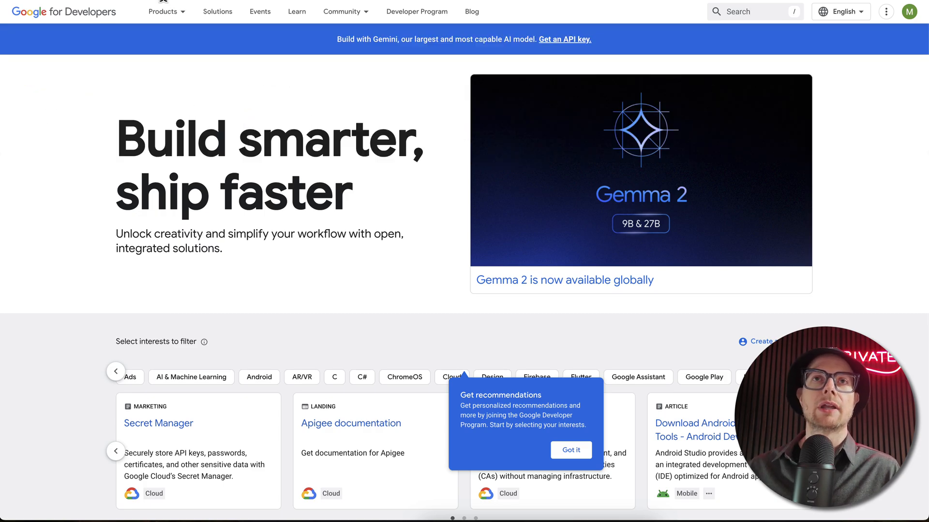
pyautogui.click(164, 1)
pyautogui.write('gogol')
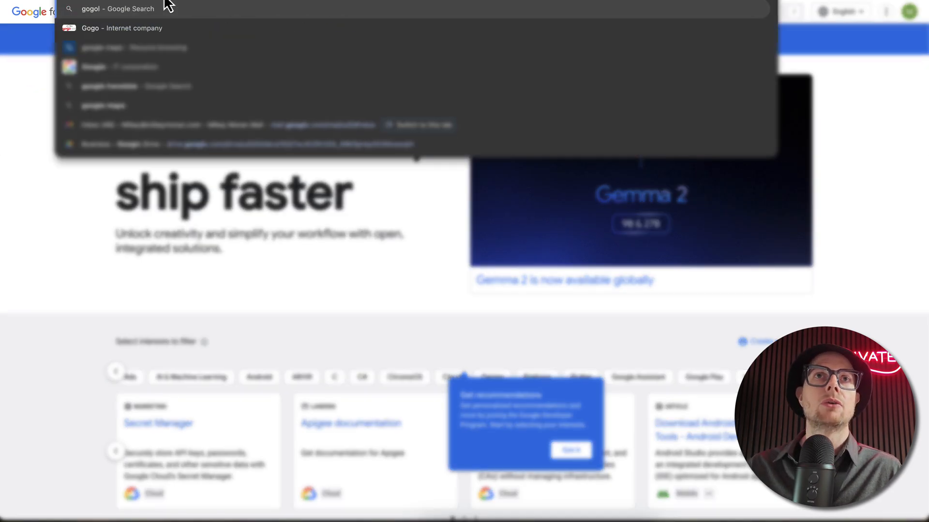
pyautogui.press('BackSpace')
pyautogui.press('BackSpace')
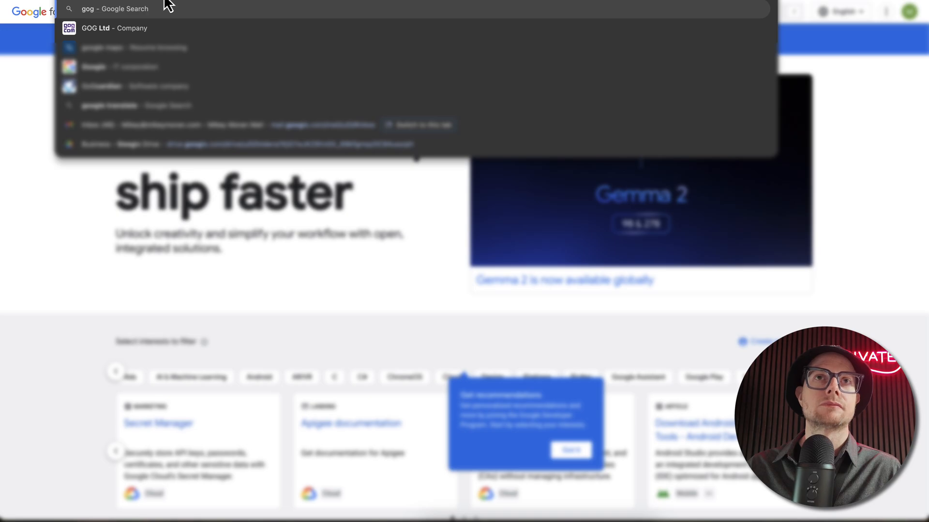
pyautogui.press('BackSpace')
pyautogui.write('ogle analytics')
pyautogui.press('Return')
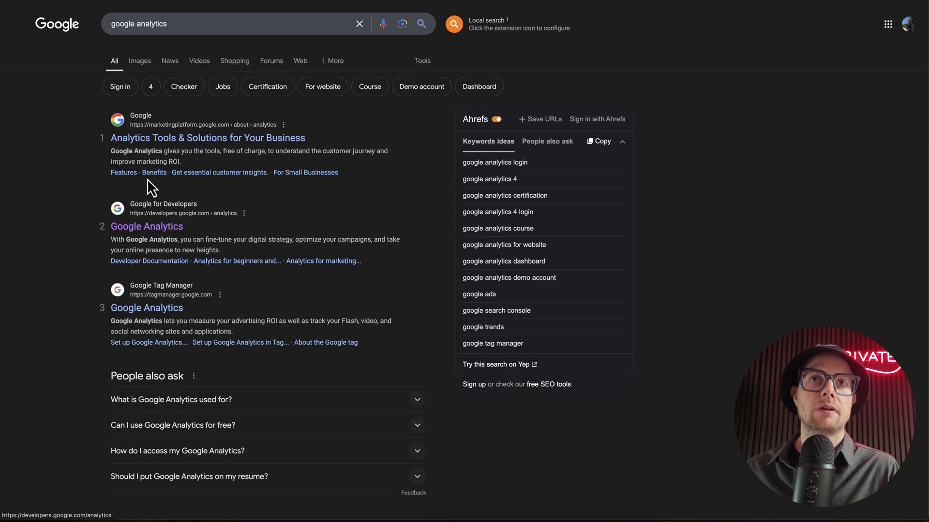
# Step: Open the Analytics Tools & Solutions for Your Business result, sign in to Analytics and start the measuring setup
pyautogui.click(164, 139)
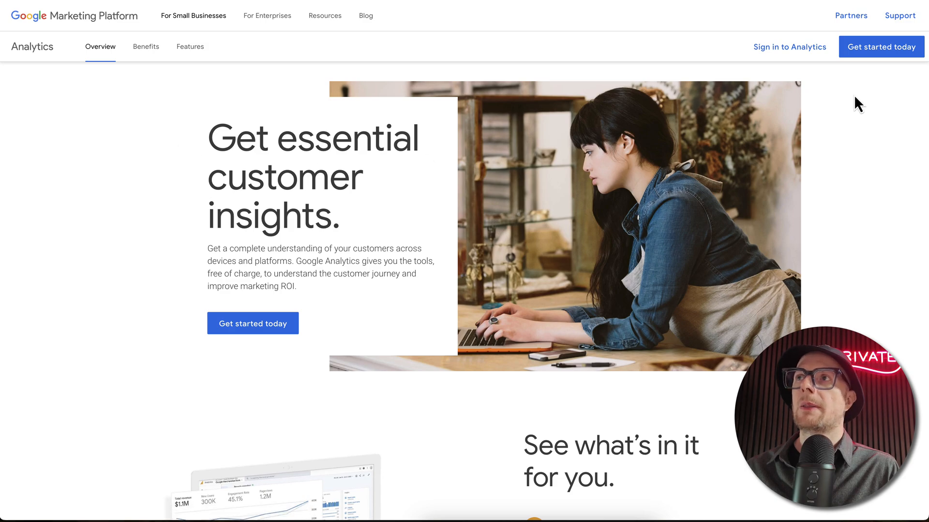
pyautogui.click(797, 52)
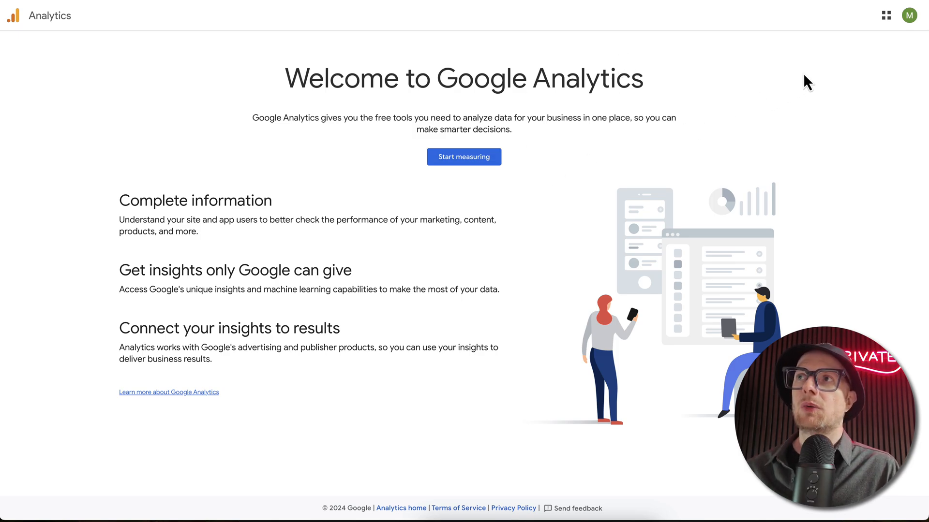
pyautogui.click(456, 158)
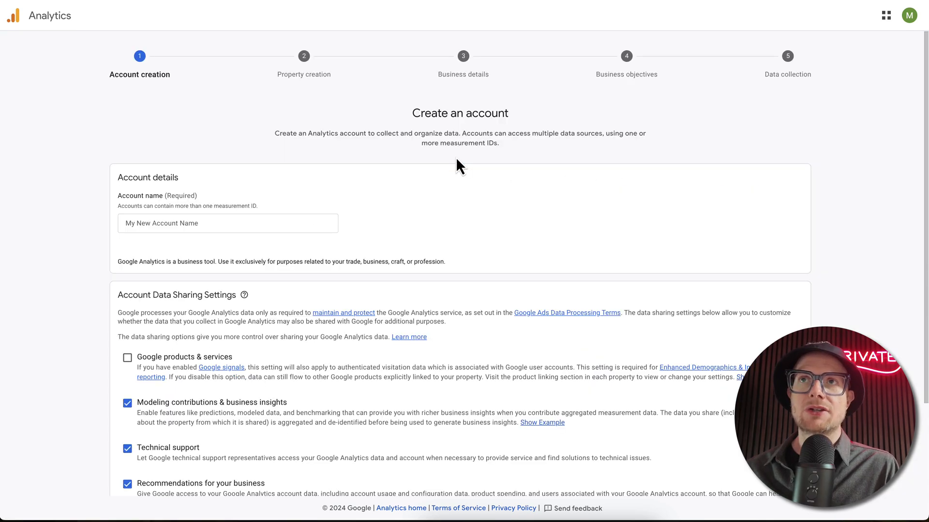
# Step: Name the Analytics account HAIRFLEEK, keep the preset data sharing settings and continue to property creation
pyautogui.click(224, 223)
pyautogui.write('HAIRFLEEK')
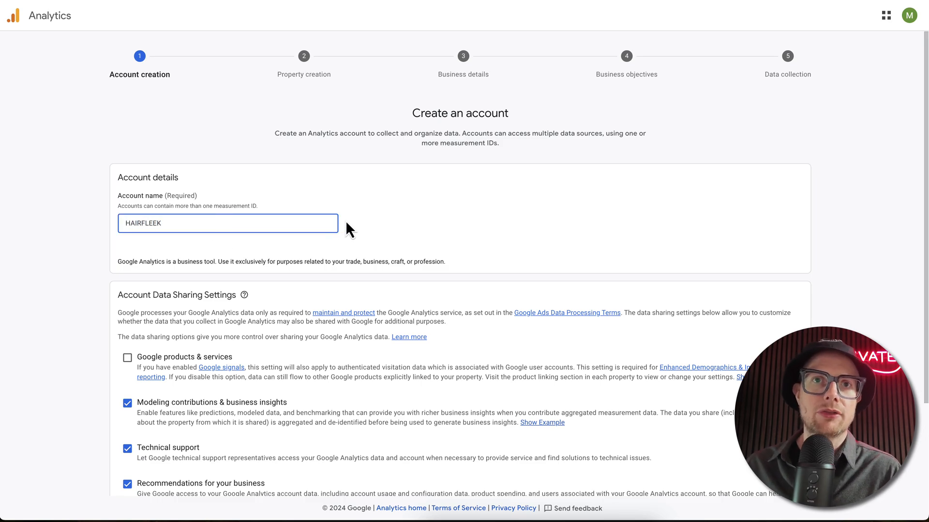
pyautogui.scroll(-3, 345, 222)
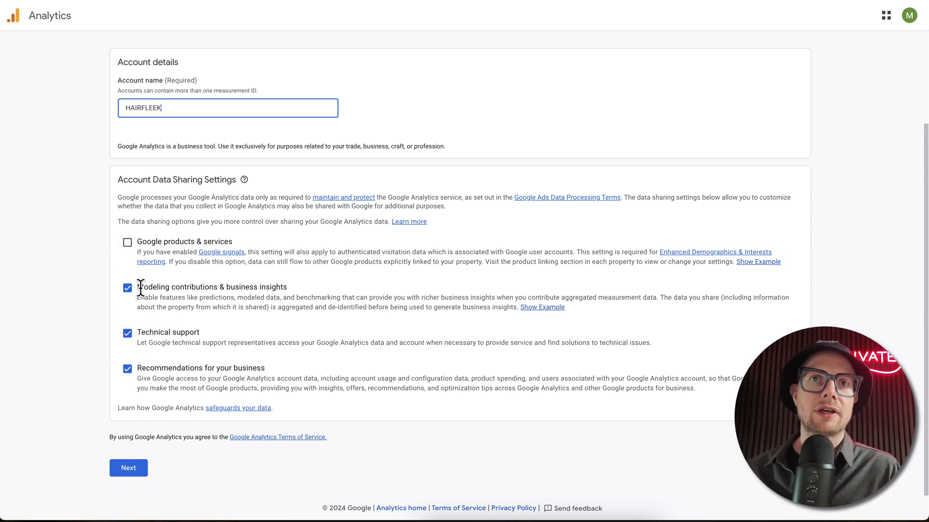
pyautogui.click(130, 472)
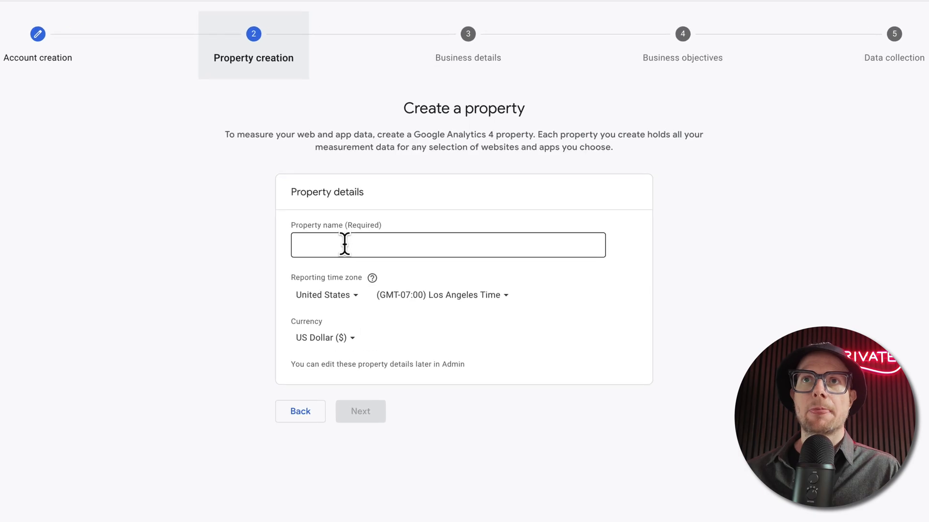
# Step: Name the property HAIRFLEEK, set its reporting time zone to (GMT-04:00) New York Time and continue to the business details
pyautogui.click(344, 244)
pyautogui.write('HA')
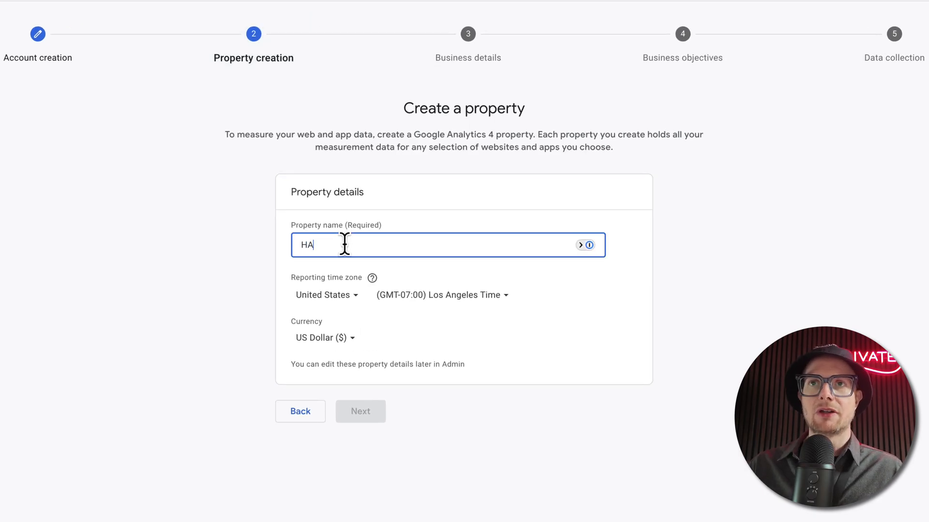
pyautogui.write('IRFLEEK')
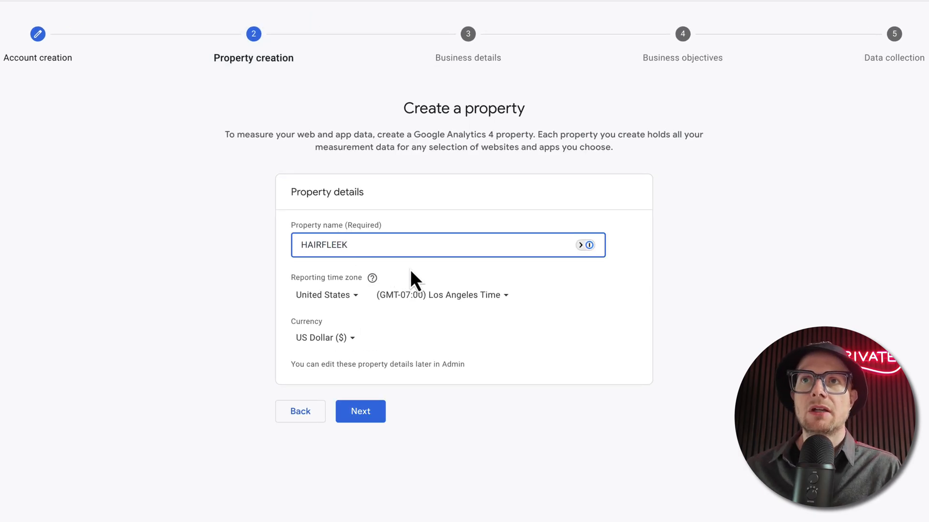
pyautogui.click(430, 295)
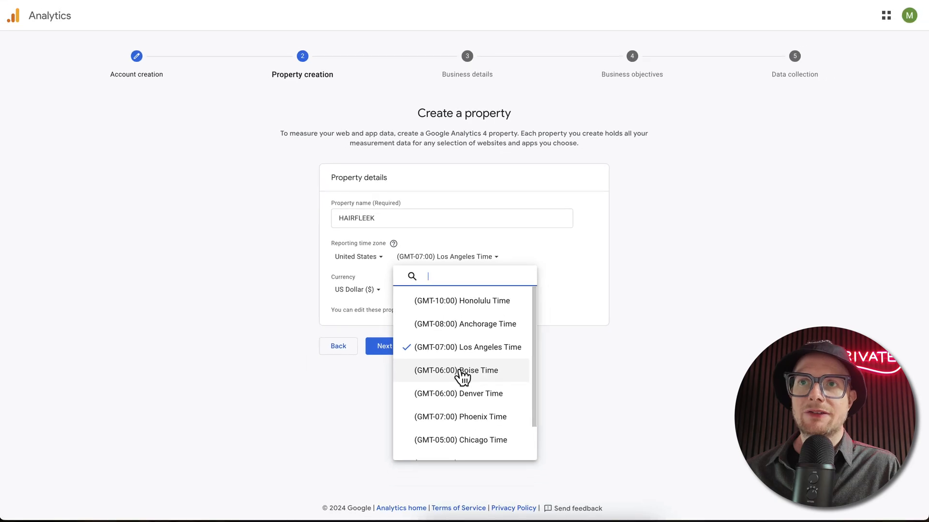
pyautogui.scroll(-2, 459, 414)
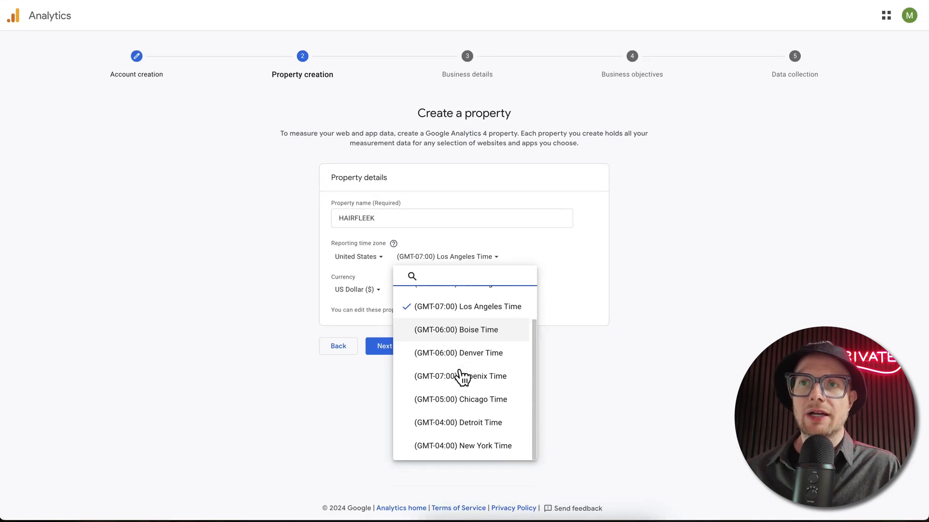
pyautogui.click(459, 445)
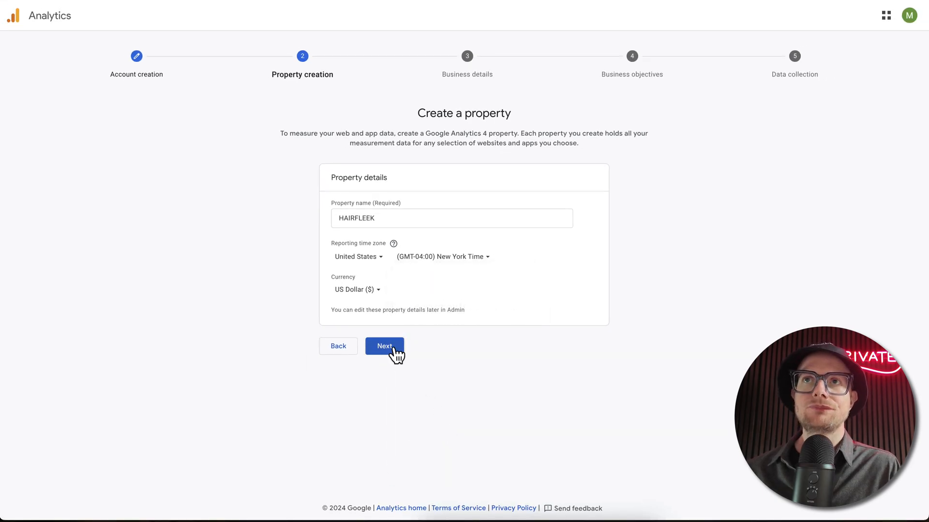
pyautogui.click(395, 348)
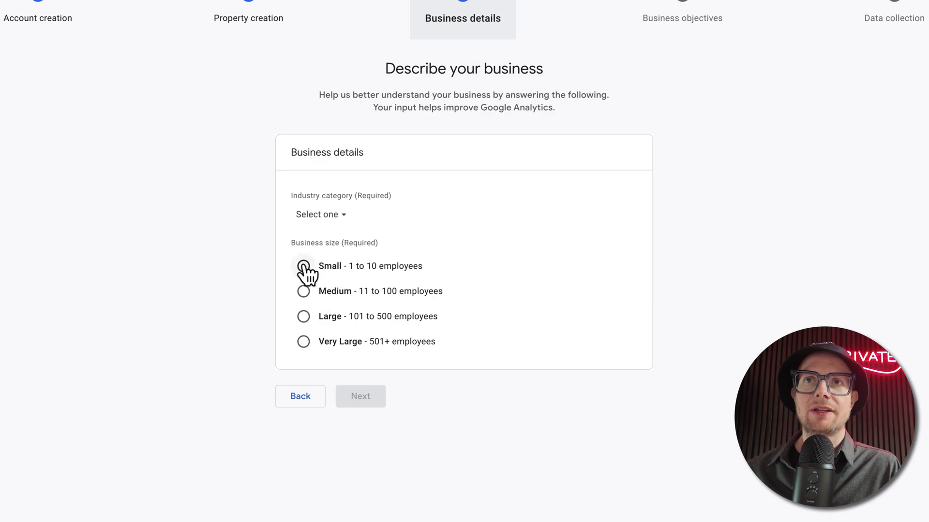
# Step: Describe the business with industry category Shopping and size Small - 1 to 10 employees, and continue to the business objectives
pyautogui.click(339, 215)
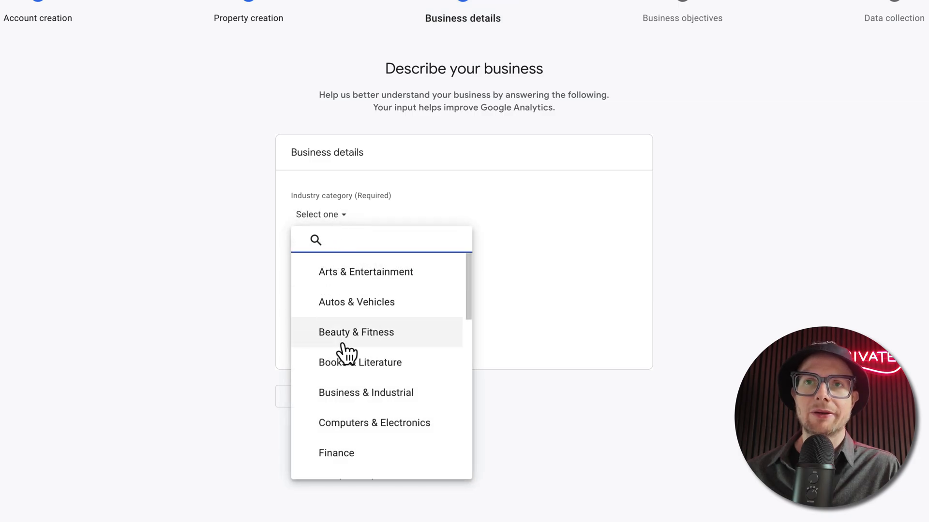
pyautogui.scroll(-3, 377, 396)
pyautogui.scroll(-8, 378, 404)
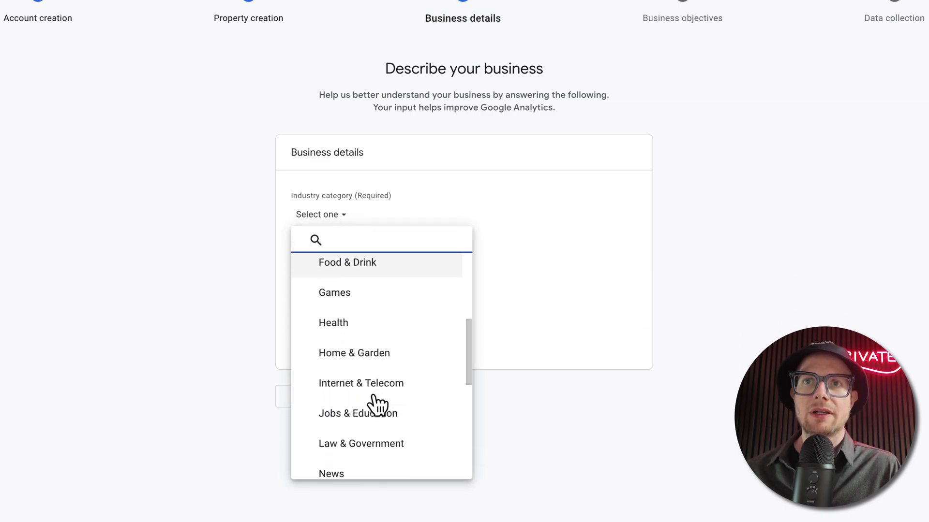
pyautogui.scroll(-3, 373, 405)
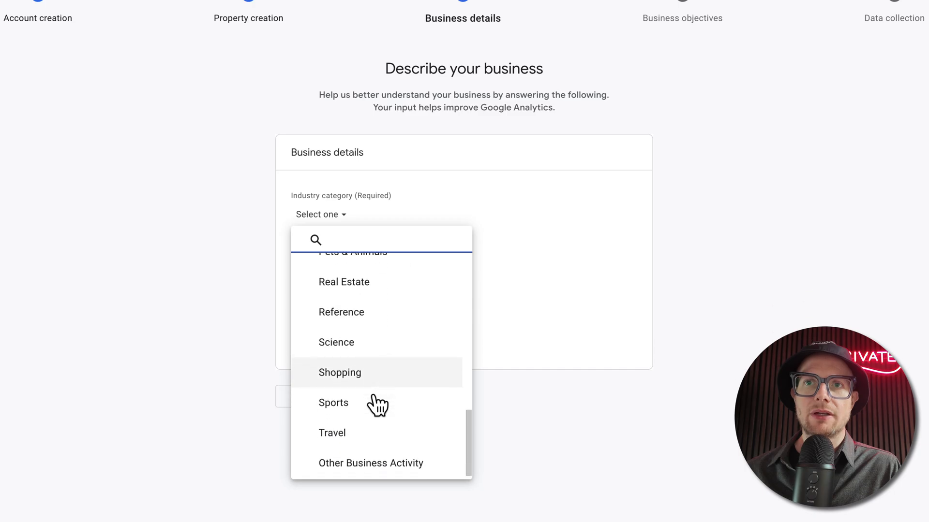
pyautogui.click(360, 374)
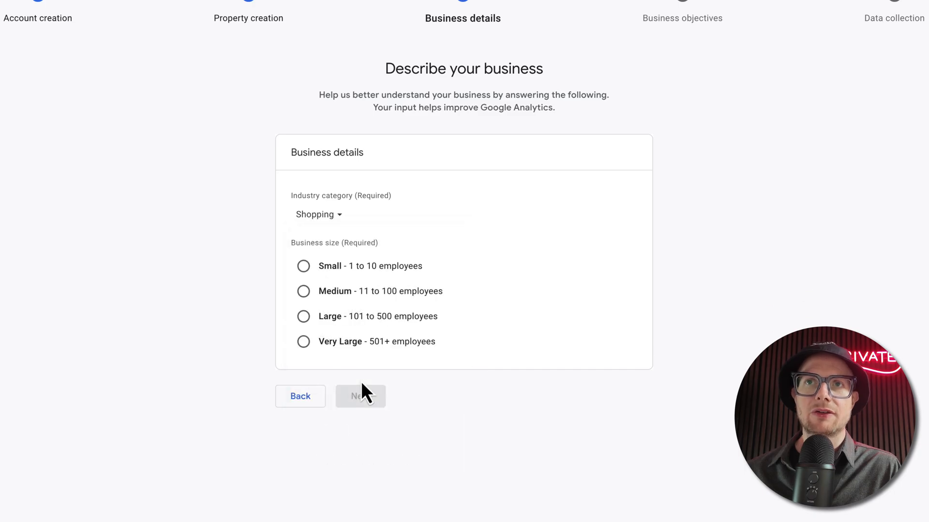
pyautogui.click(305, 267)
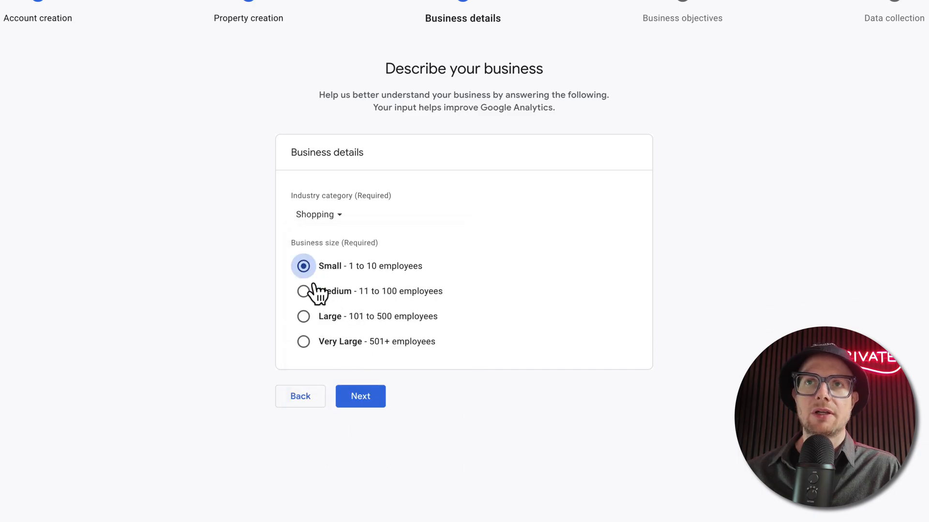
pyautogui.click(360, 397)
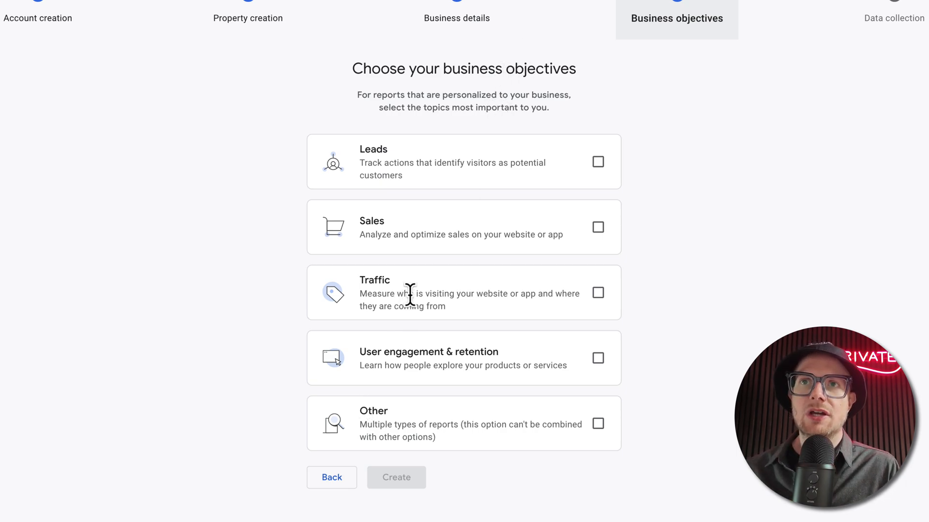
# Step: Create the property with the Leads, Sales, Traffic and User engagement & retention objectives, accepting the Terms of Service and the GDPR Data Processing Terms
pyautogui.click(598, 294)
pyautogui.click(598, 227)
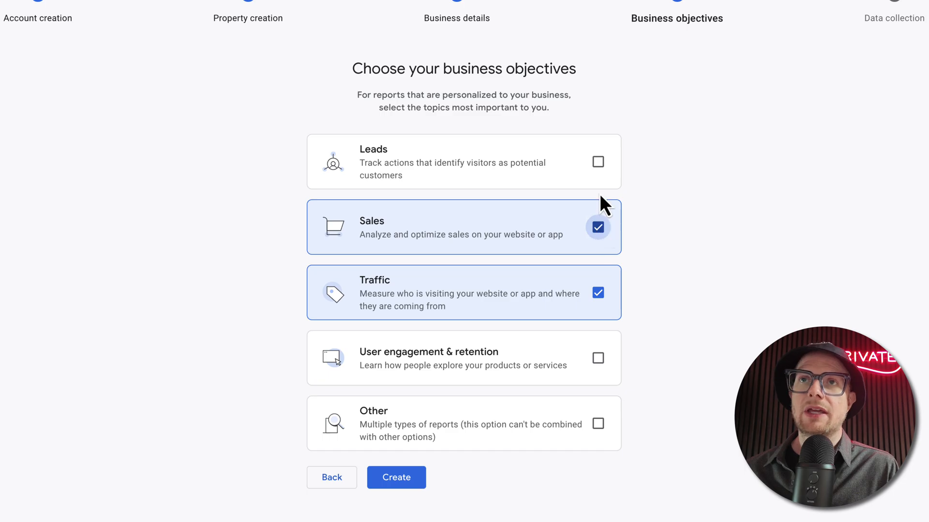
pyautogui.click(598, 164)
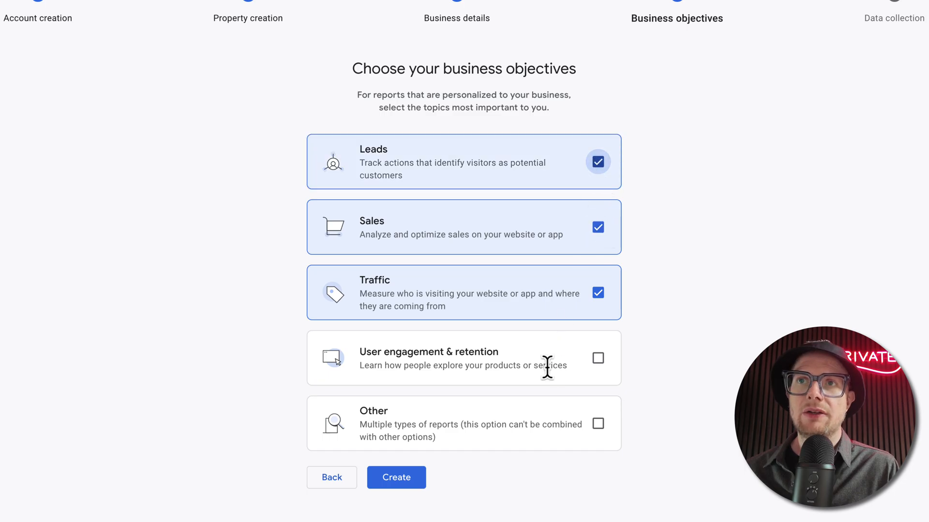
pyautogui.click(598, 360)
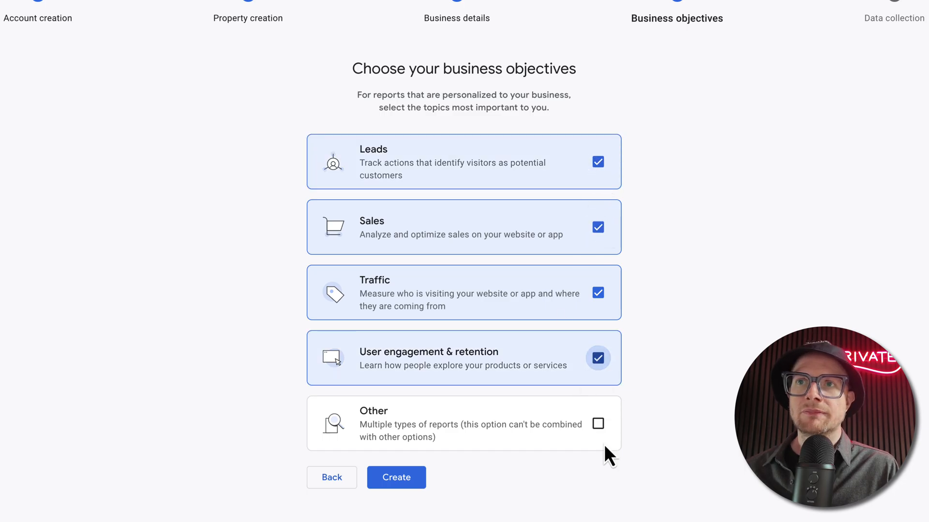
pyautogui.click(402, 478)
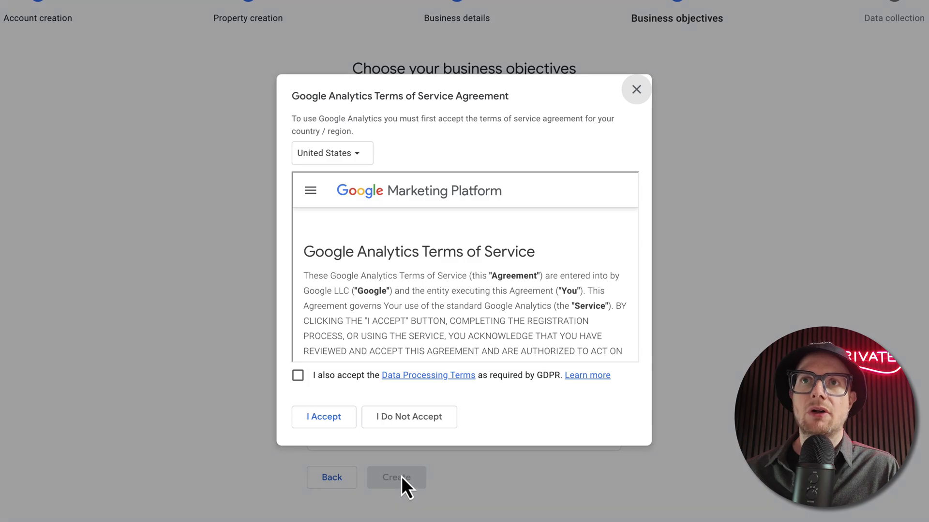
pyautogui.click(300, 376)
pyautogui.click(316, 416)
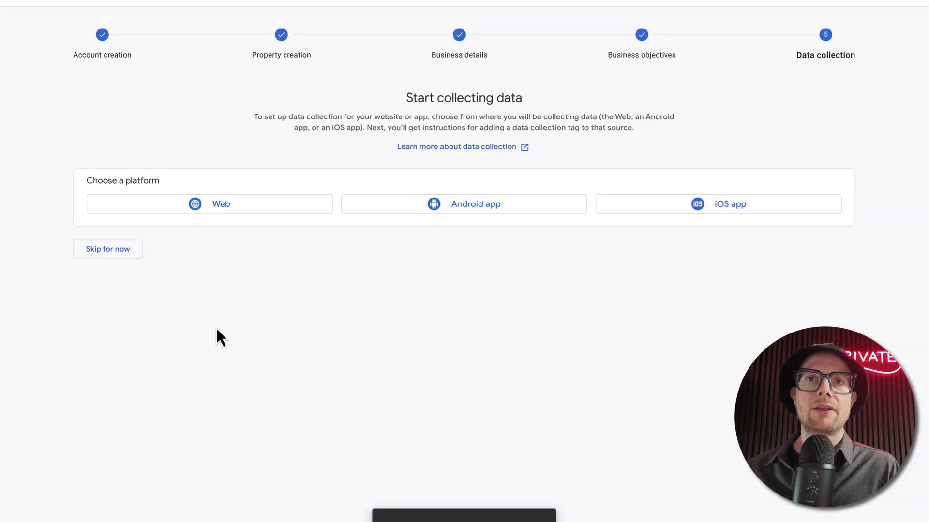
pyautogui.click(240, 210)
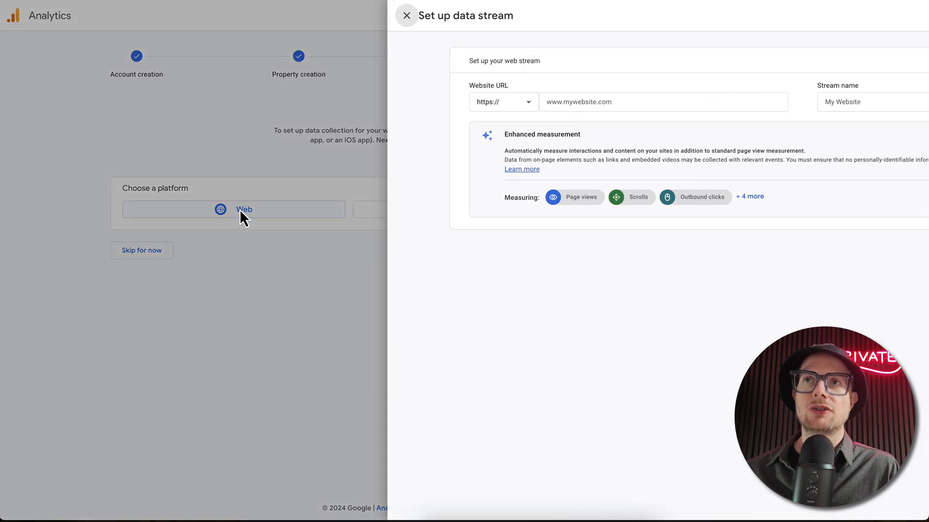
pyautogui.click(415, 101)
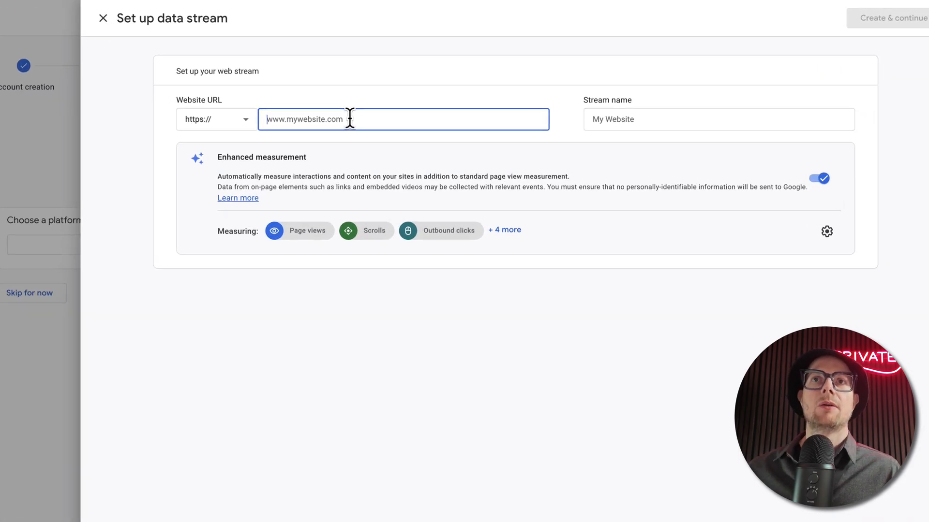
pyautogui.write('www.hair')
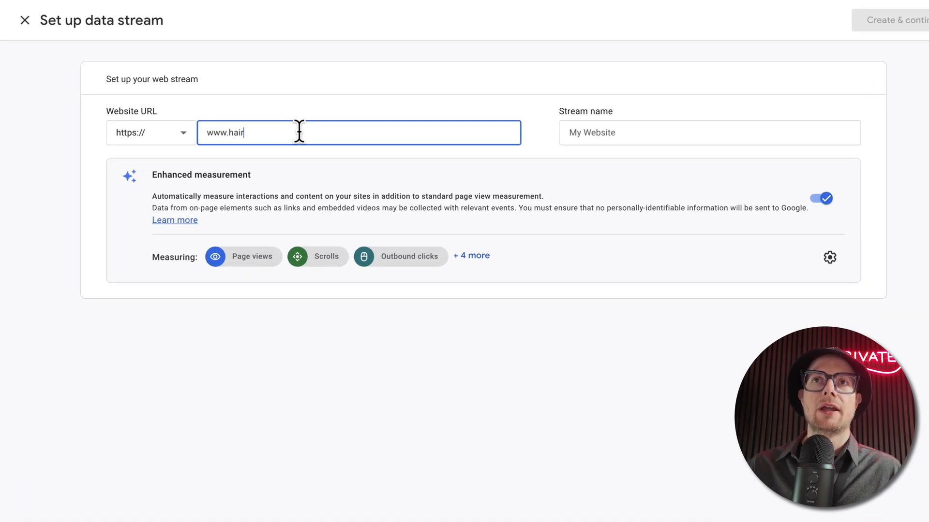
pyautogui.write('fleek.com')
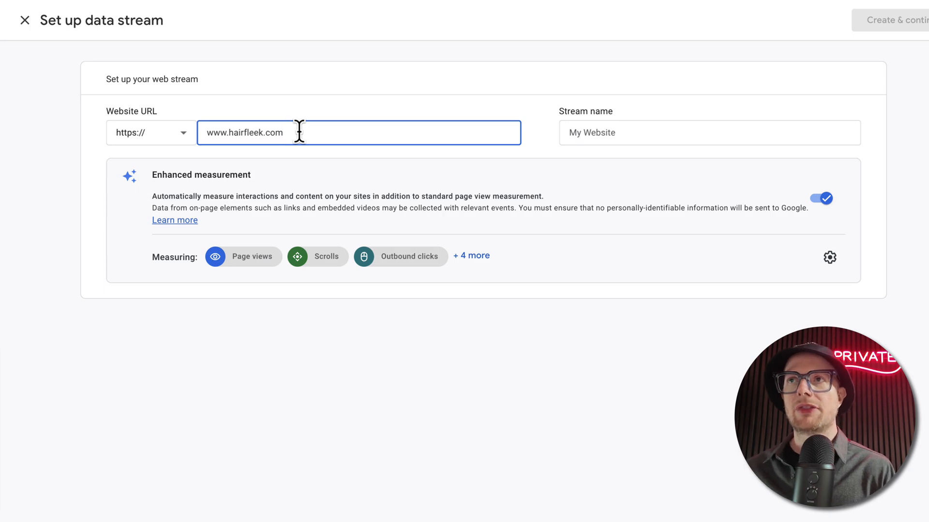
pyautogui.click(671, 130)
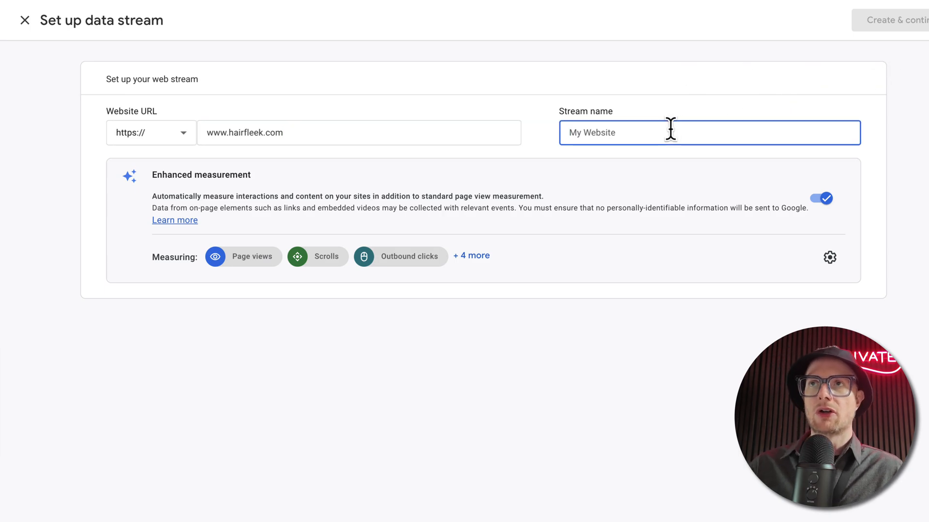
pyautogui.write('HAIRFLEEK')
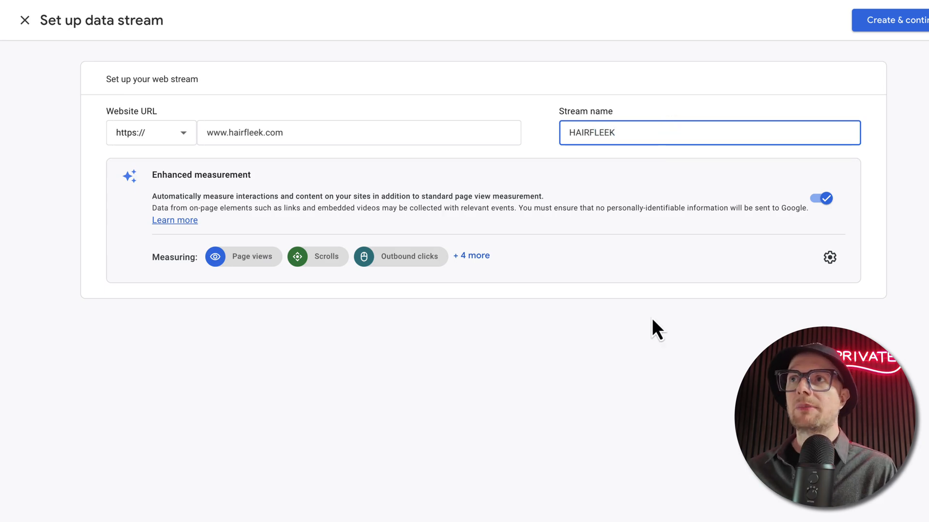
pyautogui.click(622, 382)
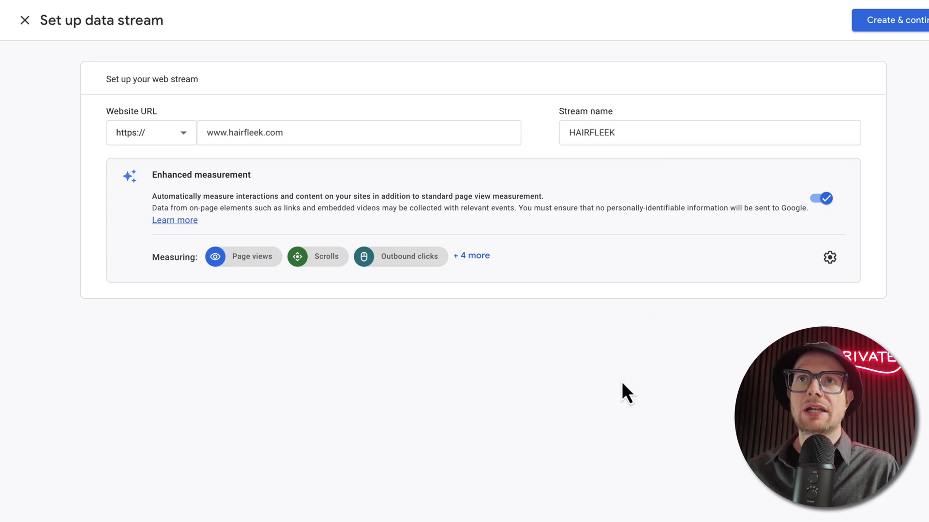
pyautogui.click(914, 17)
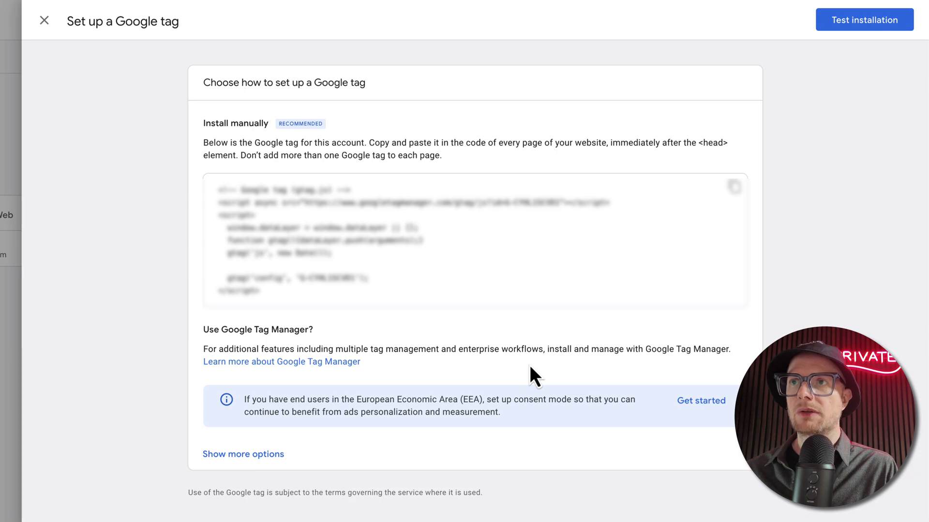
# Step: Choose to install the Google tag with a CMS or website builder and select Shopify as the platform
pyautogui.click(243, 455)
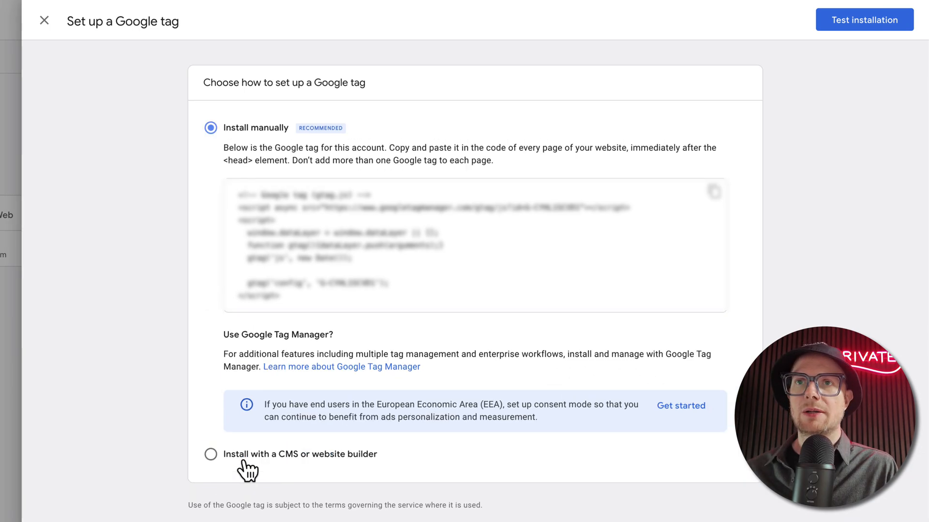
pyautogui.click(208, 462)
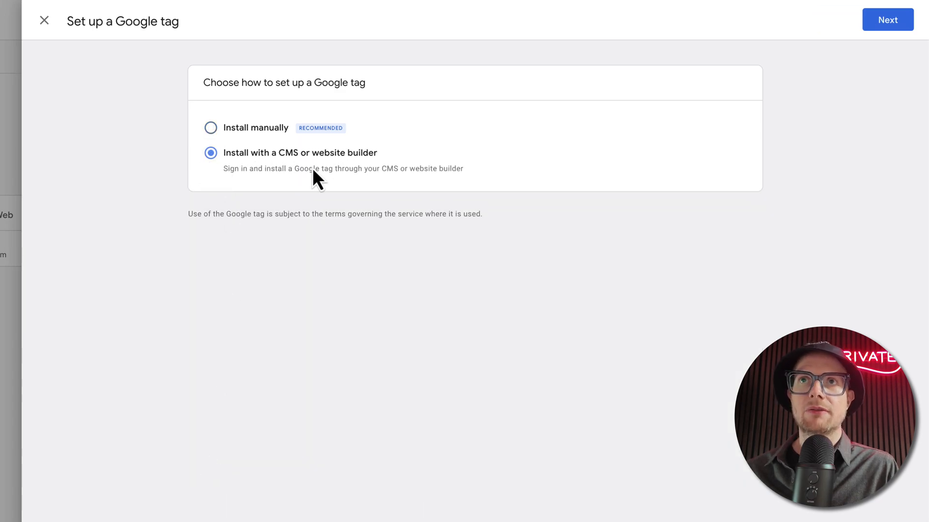
pyautogui.click(888, 24)
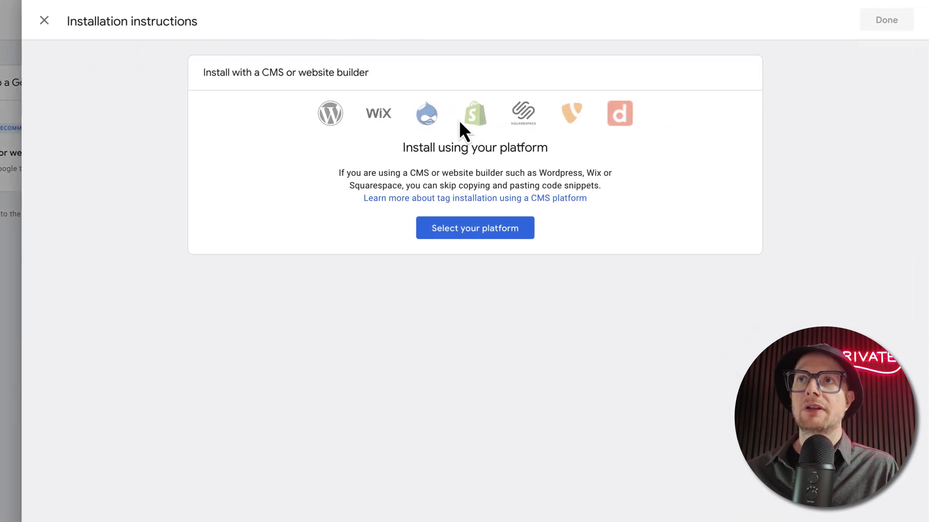
pyautogui.click(471, 234)
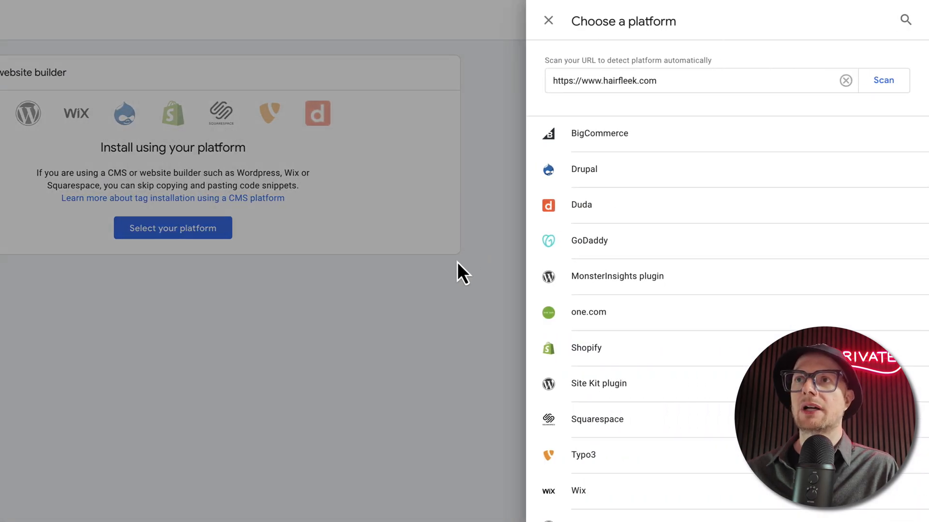
pyautogui.click(557, 352)
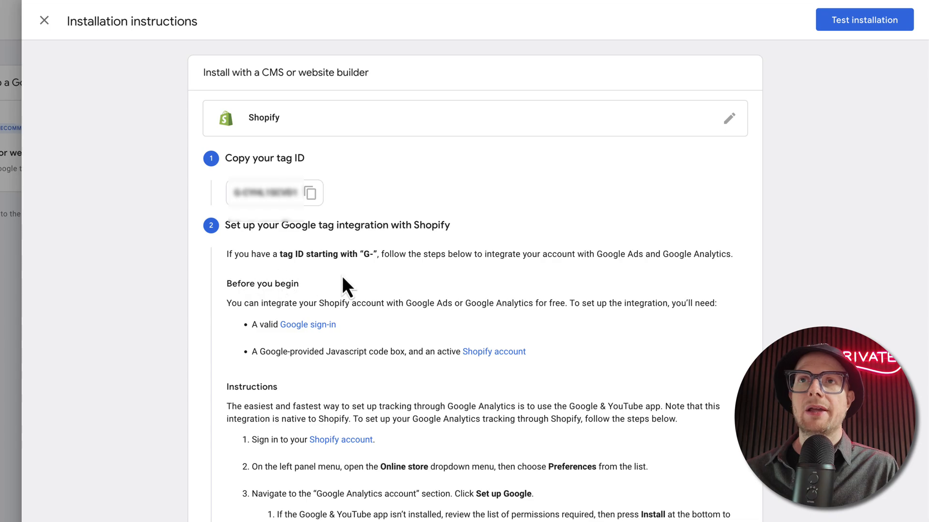
# Step: Read through the Shopify installation instructions for the Google tag, covering both the Google & YouTube app and the manual method
pyautogui.scroll(-10, 359, 319)
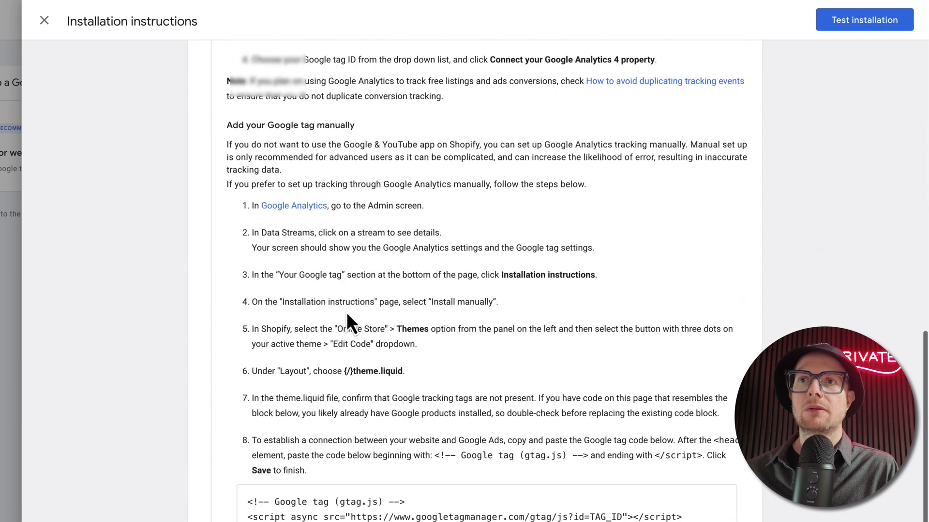
pyautogui.scroll(5, 392, 314)
pyautogui.scroll(-5, 391, 314)
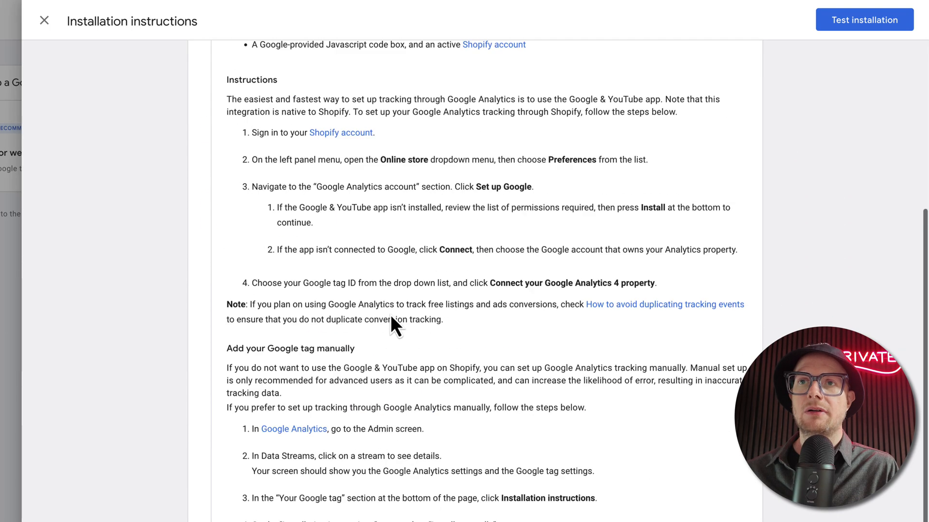
pyautogui.scroll(10, 370, 315)
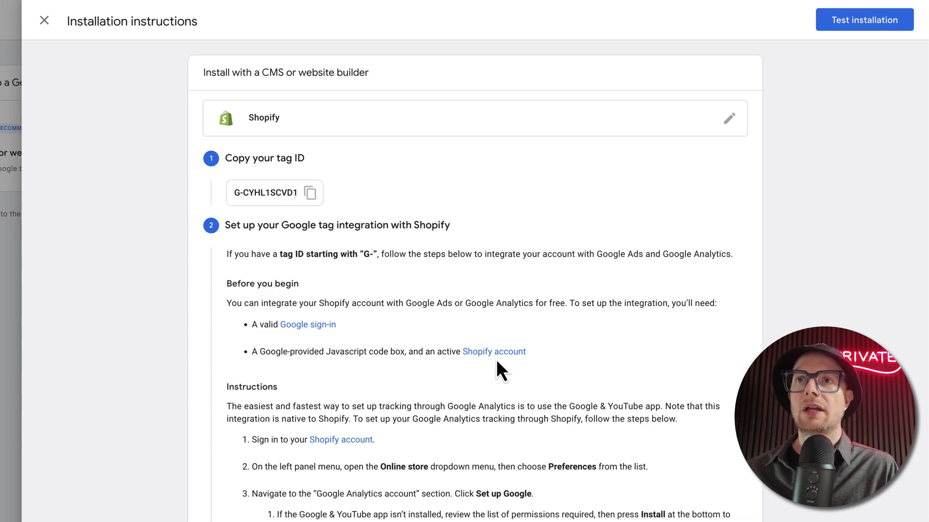
pyautogui.scroll(-2, 392, 370)
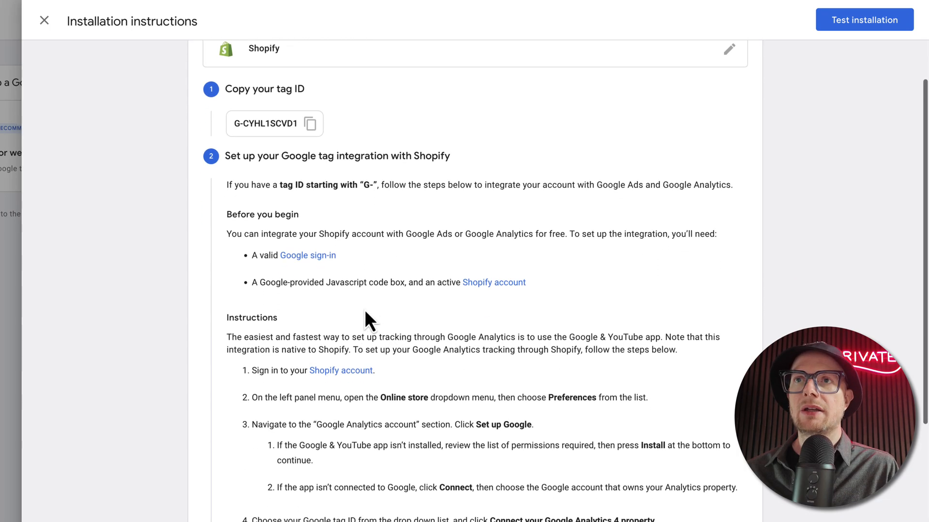
pyautogui.scroll(-5, 433, 301)
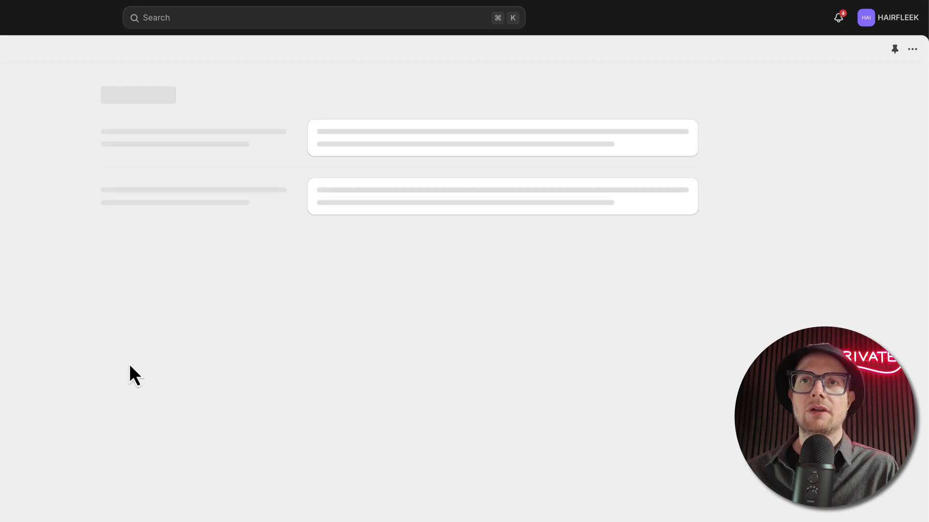
# Step: Start the Google setup from the store's Google Analytics preferences and connect the store's Google account, allowing Google Channel by Shopify the requested access
pyautogui.scroll(-5, 129, 363)
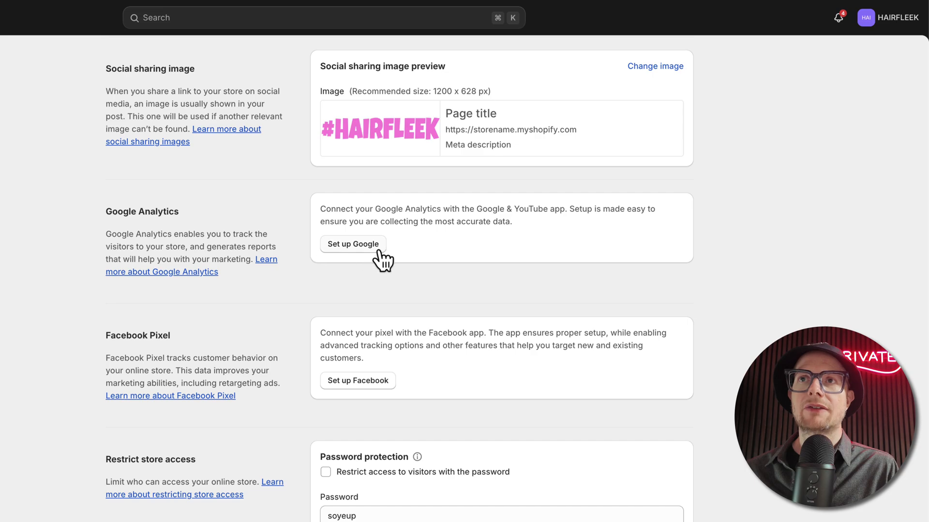
pyautogui.click(361, 248)
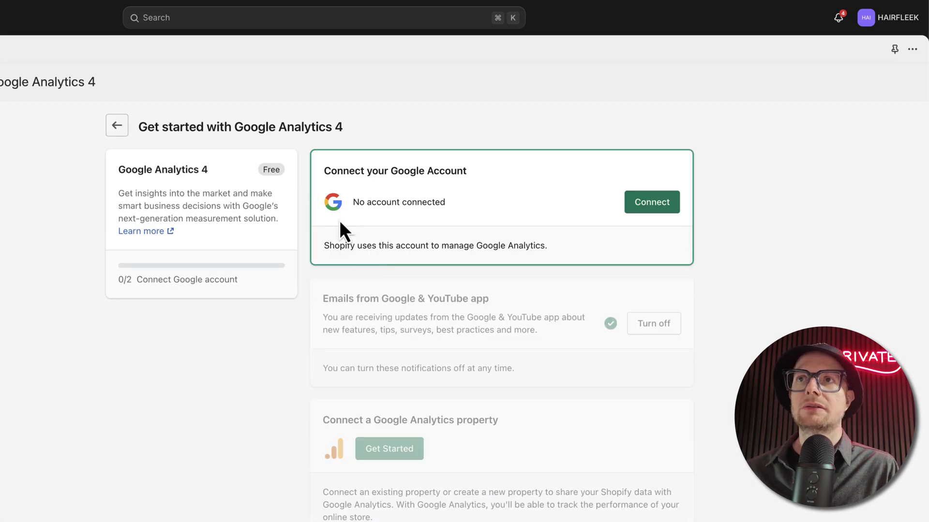
pyautogui.click(651, 203)
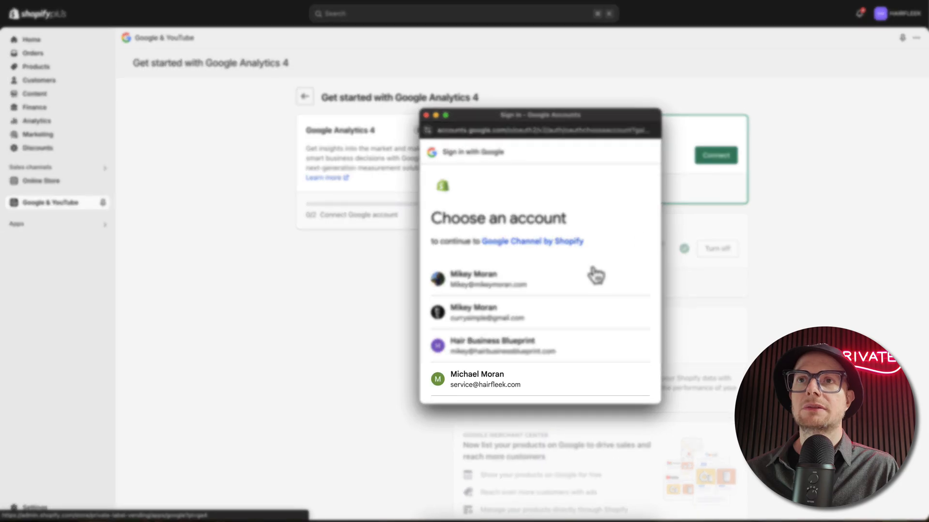
pyautogui.click(469, 387)
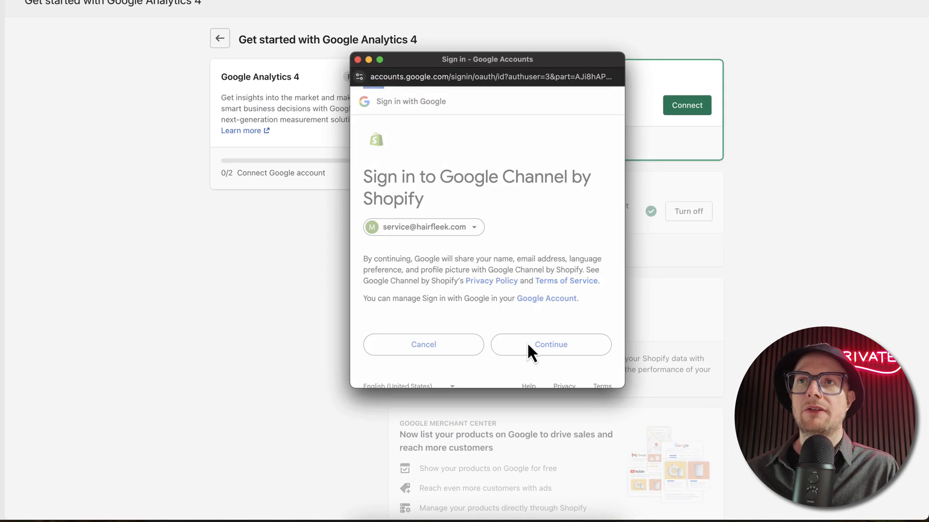
pyautogui.click(528, 345)
pyautogui.scroll(-6, 503, 334)
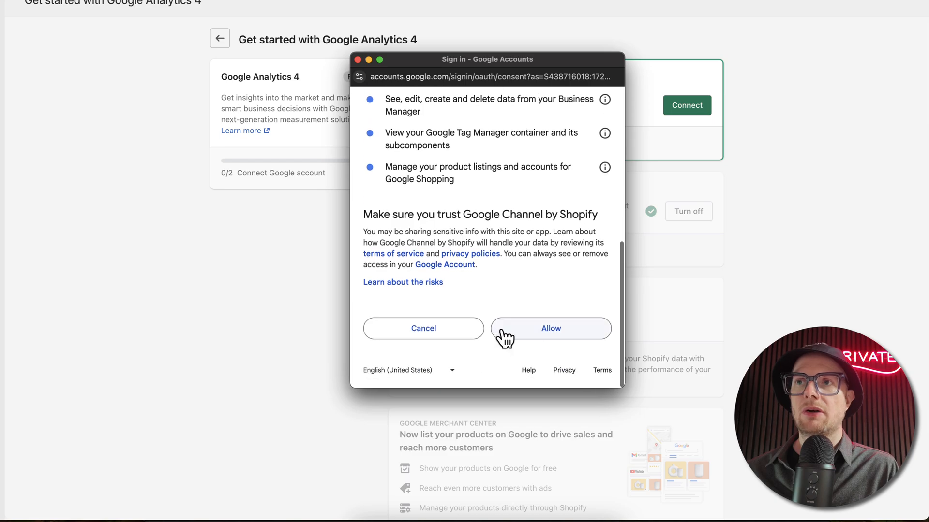
pyautogui.click(502, 331)
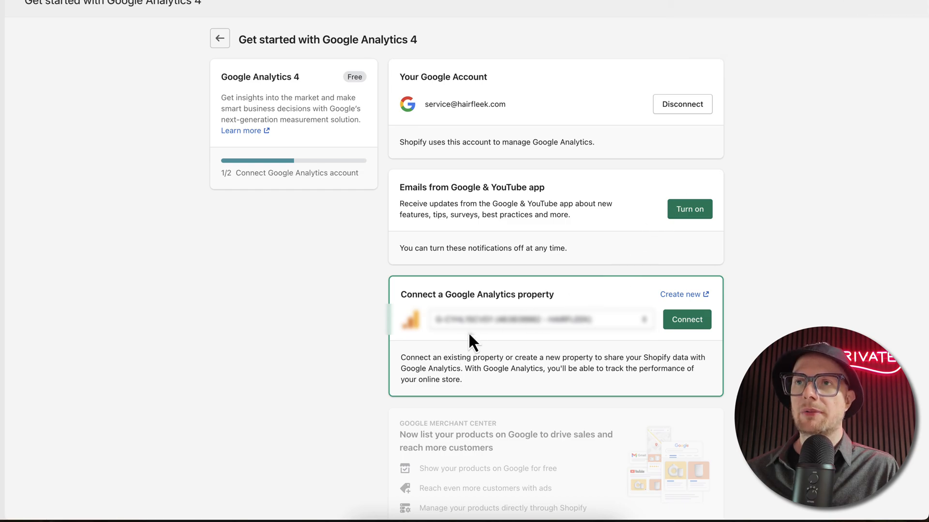
# Step: Connect the HAIRFLEEK Google Analytics property to the store and look over the rest of the setup page
pyautogui.click(678, 318)
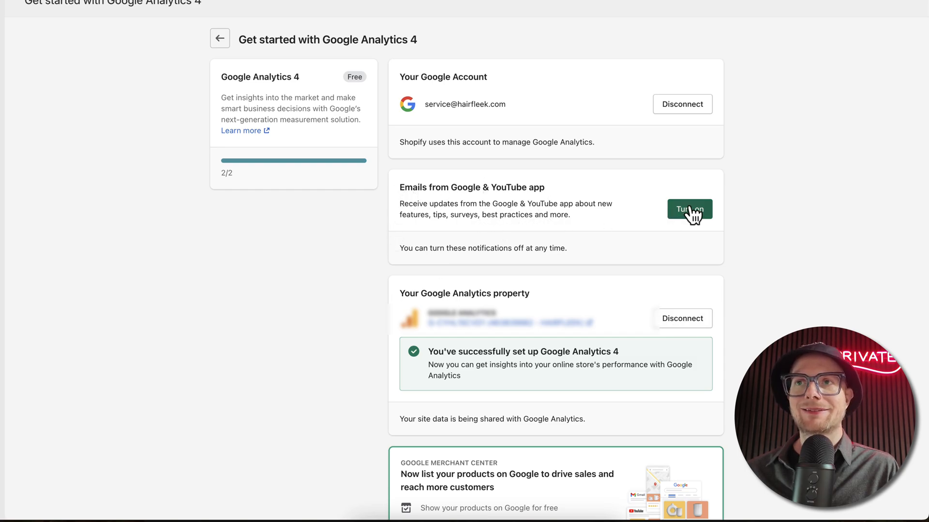
pyautogui.scroll(-3, 483, 273)
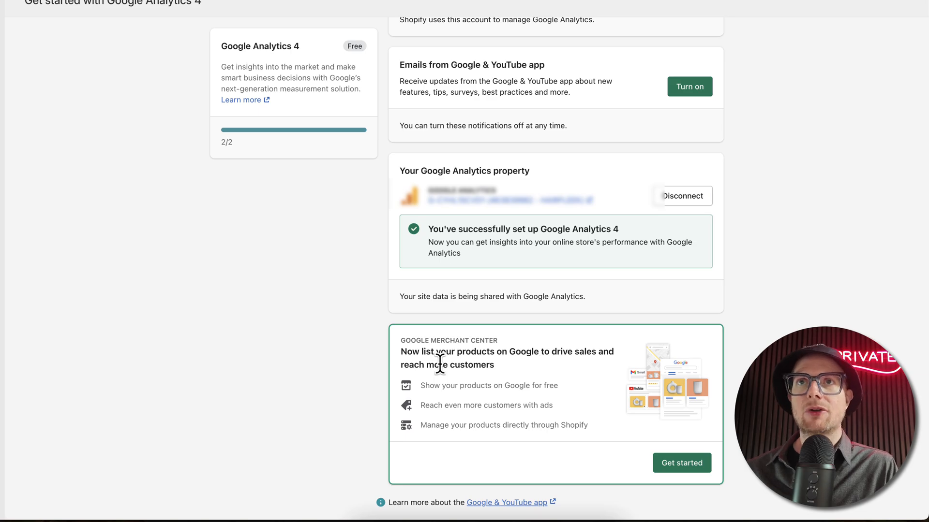
pyautogui.scroll(3, 544, 394)
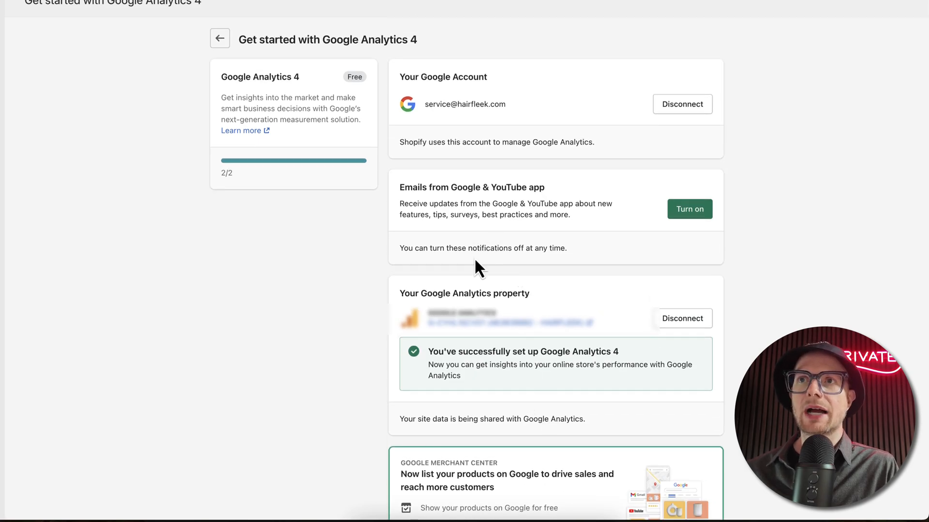
pyautogui.scroll(-3, 476, 267)
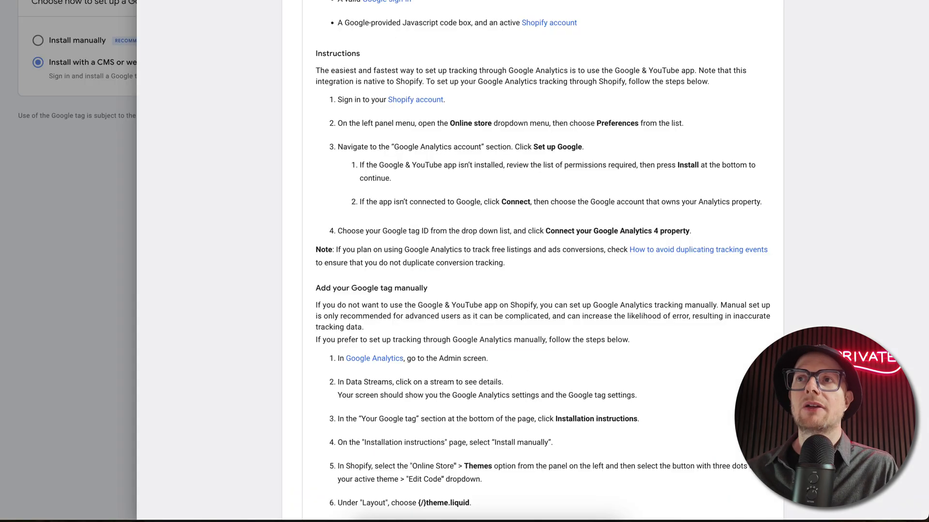
# Step: Check the HAIRFLEEK storefront and review the Google Analytics 4 setup page in the Shopify admin
pyautogui.click(868, 15)
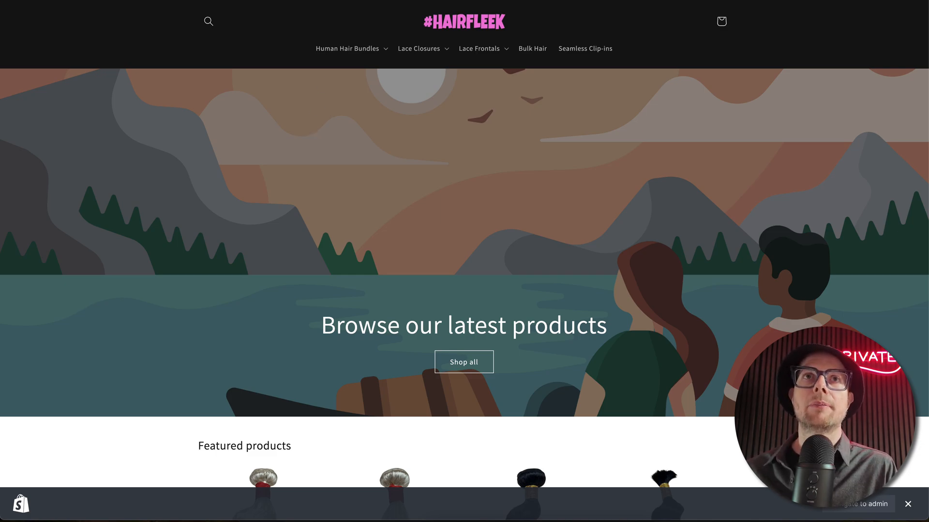
pyautogui.click(309, 0)
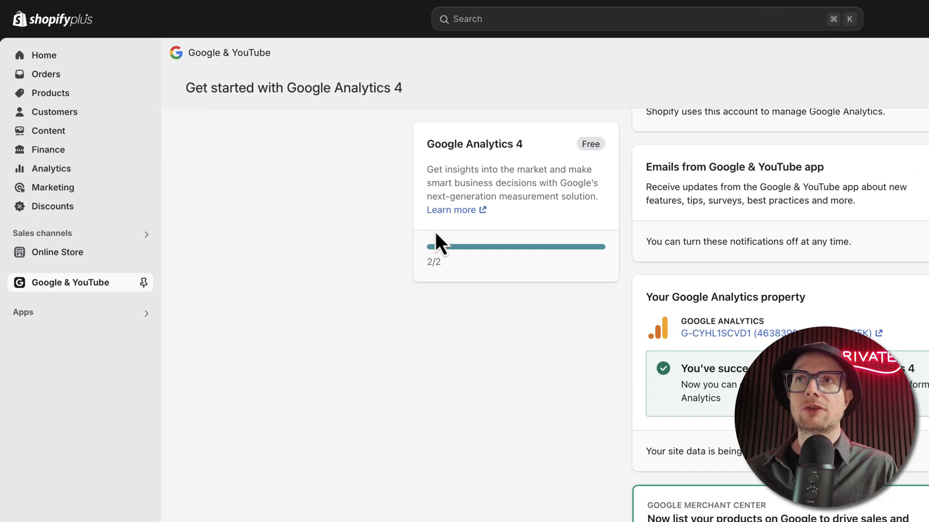
pyautogui.scroll(3, 358, 316)
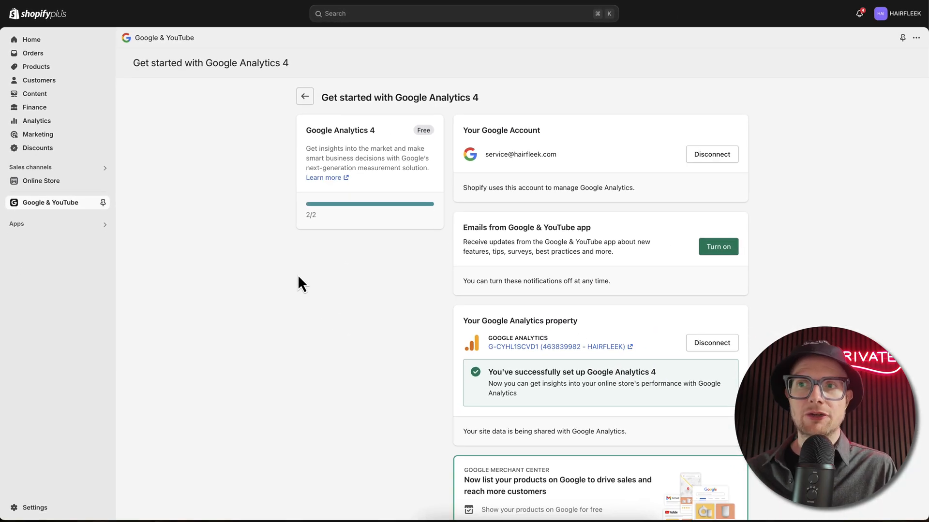
pyautogui.scroll(-3, 302, 290)
pyautogui.scroll(3, 303, 291)
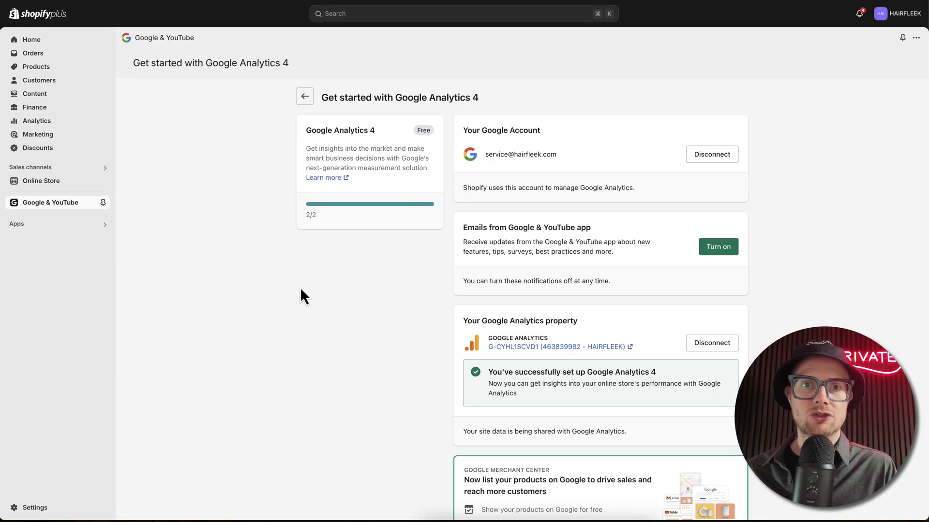
# Step: Open the current Dawn theme for customizing, dismiss the Loox notice and look through the home page
pyautogui.click(36, 183)
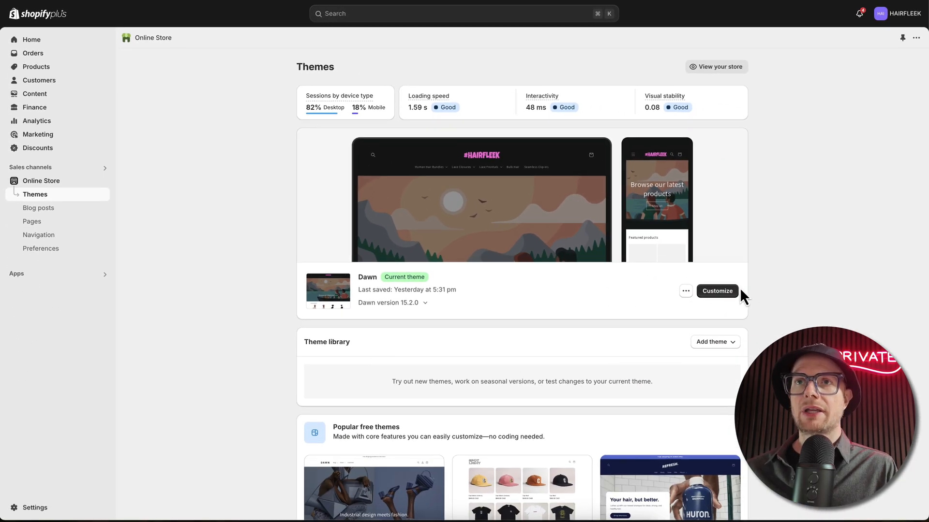
pyautogui.click(734, 290)
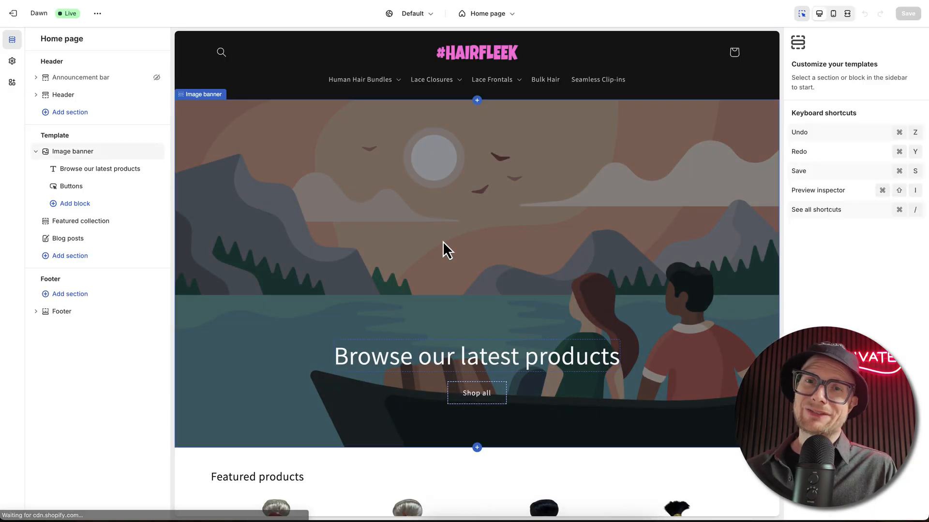
pyautogui.scroll(-4, 443, 242)
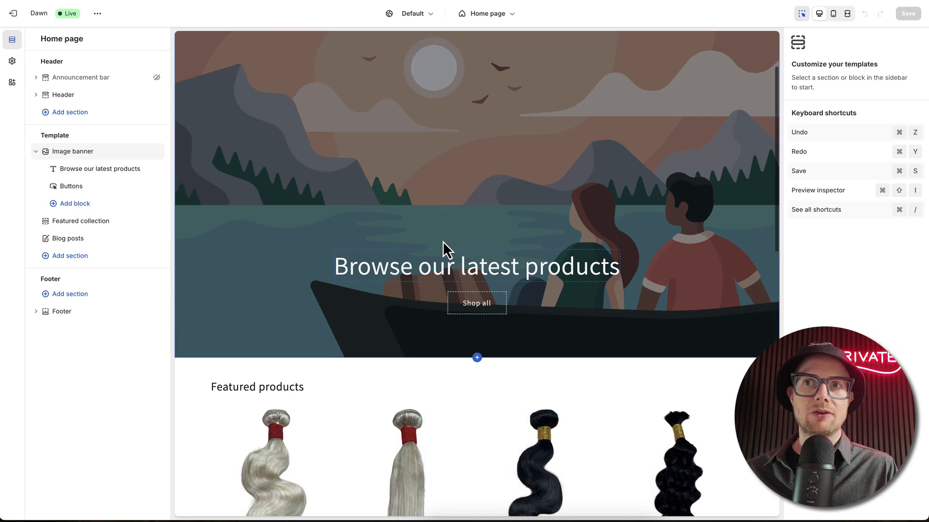
pyautogui.scroll(4, 442, 242)
pyautogui.scroll(-9, 442, 242)
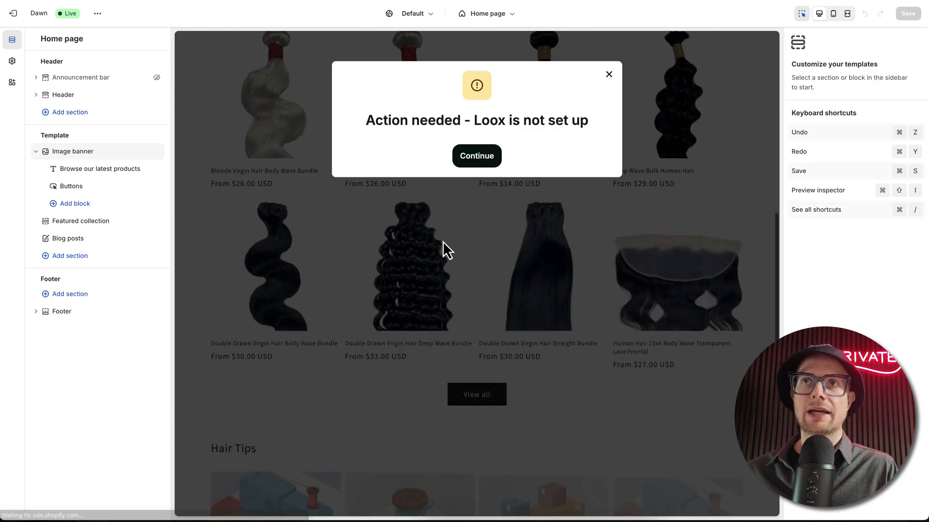
pyautogui.click(608, 74)
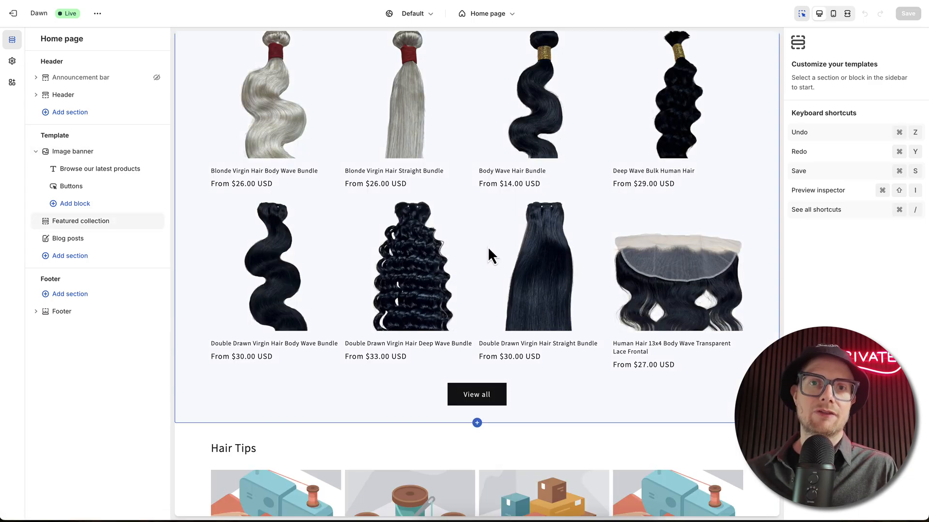
pyautogui.scroll(-4, 474, 253)
pyautogui.scroll(15, 474, 254)
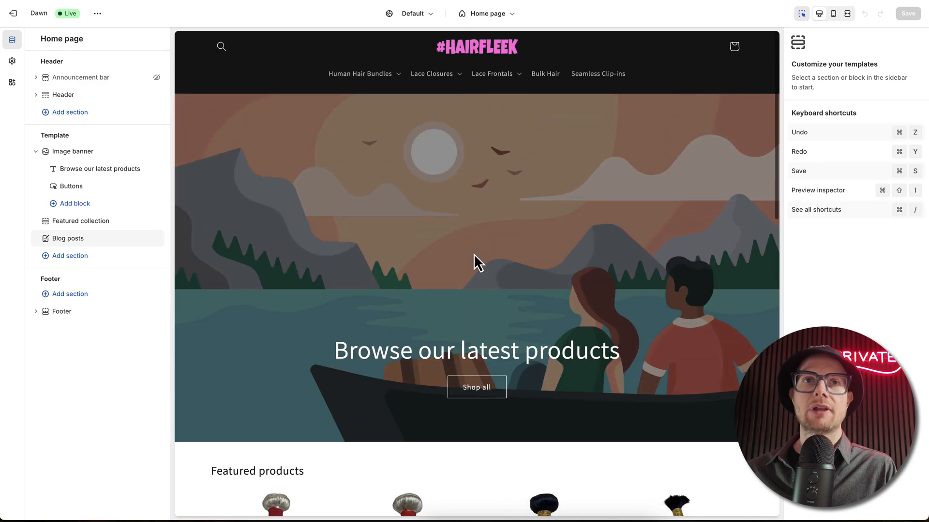
pyautogui.scroll(-5, 474, 253)
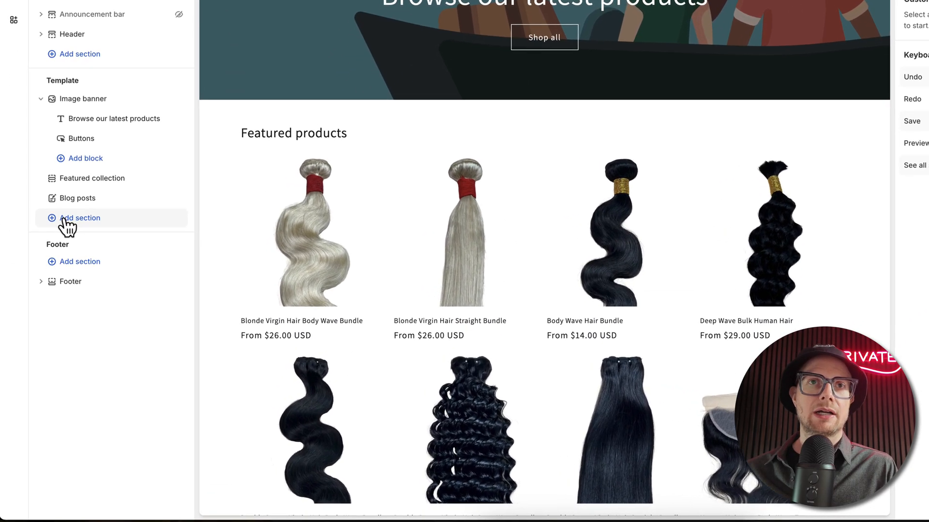
# Step: Add a Featured collection section to the home page template with the heading "Human Hair Bundles" and heading size Small
pyautogui.click(63, 218)
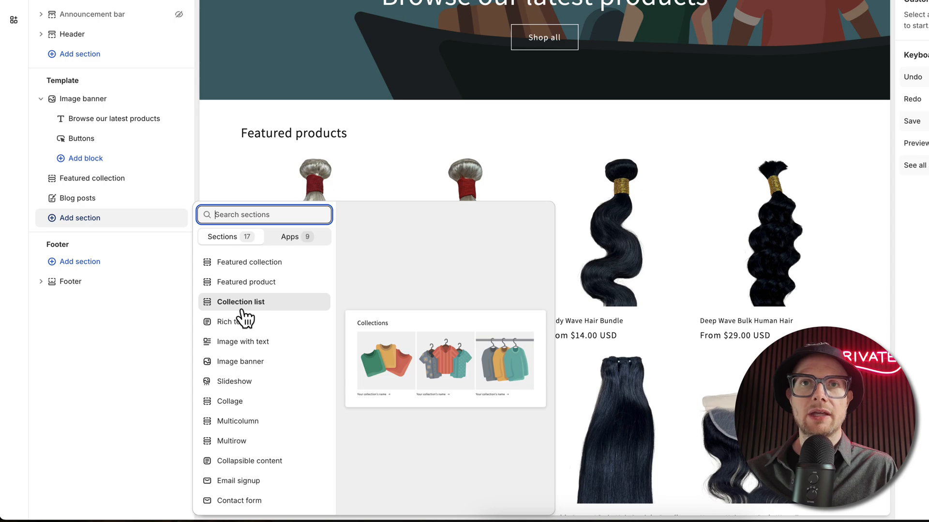
pyautogui.click(241, 269)
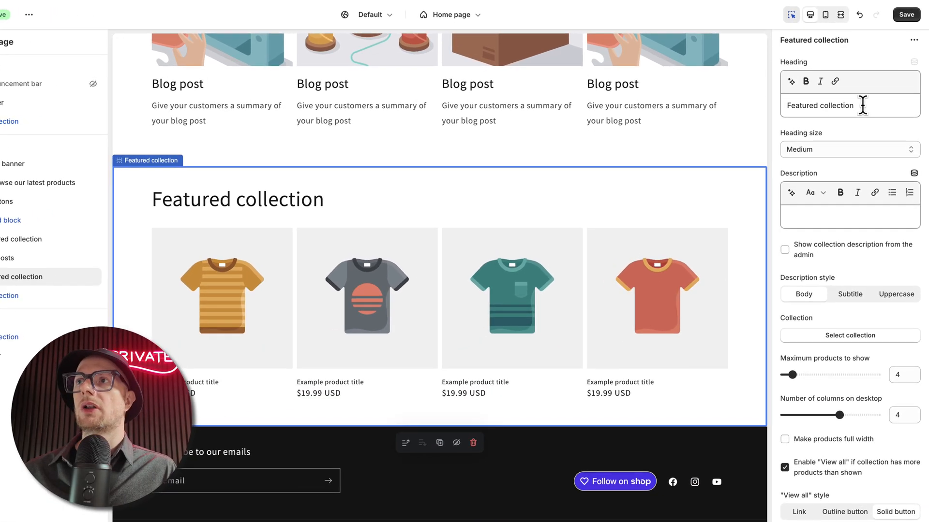
pyautogui.moveTo(867, 98); pyautogui.dragTo(795, 98)
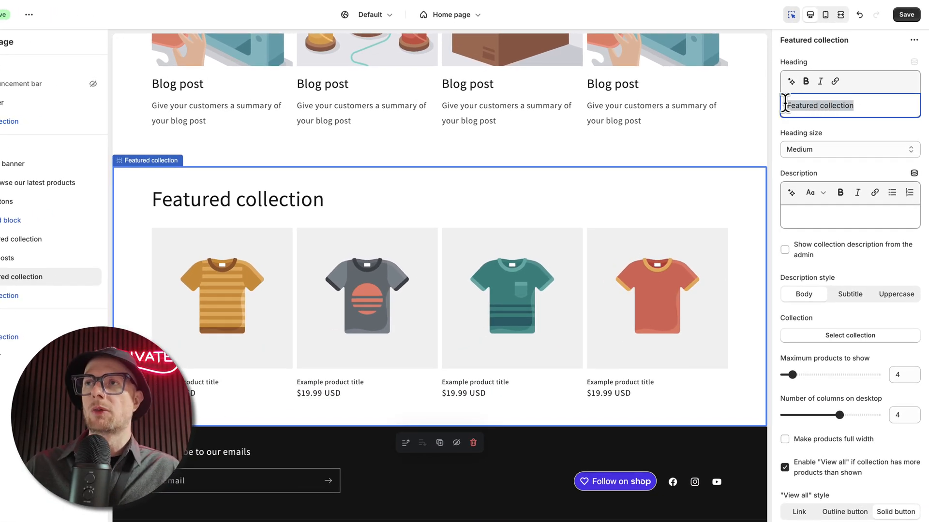
pyautogui.write('Ha')
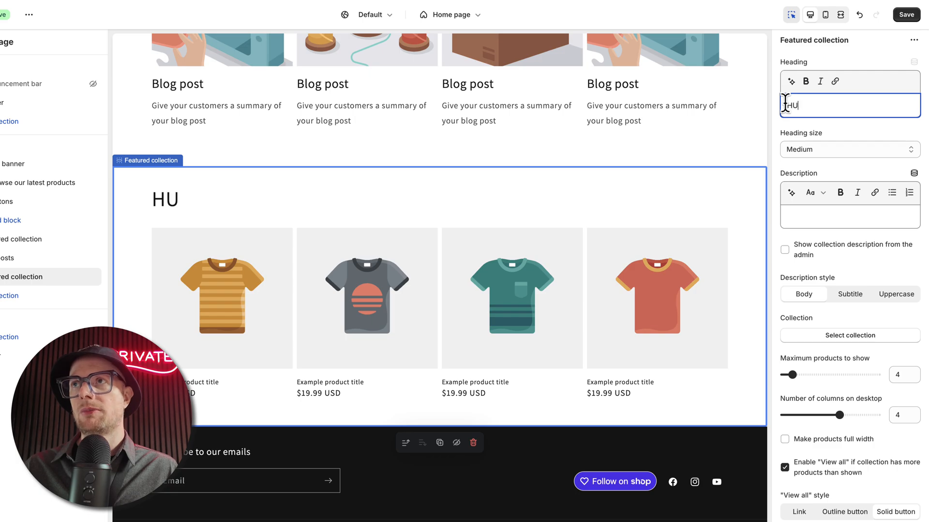
pyautogui.write('uman Hair Bu')
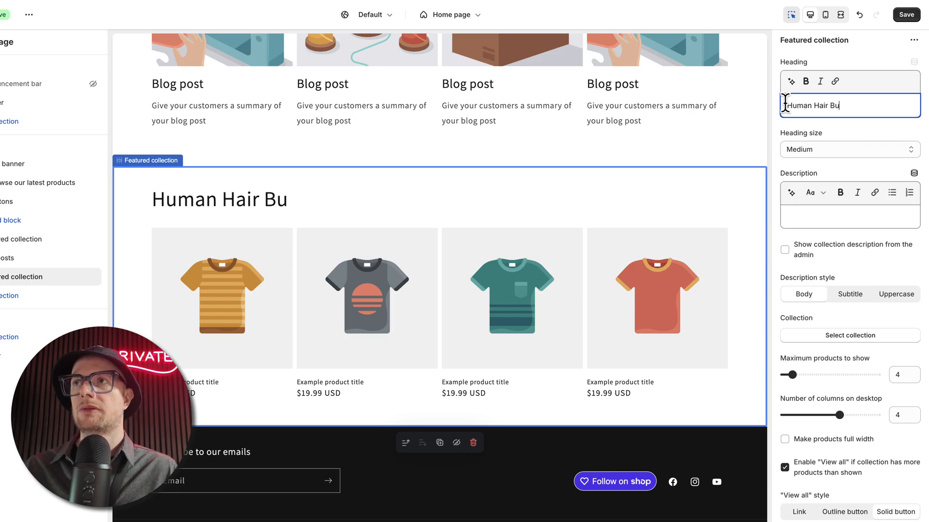
pyautogui.write('ndles')
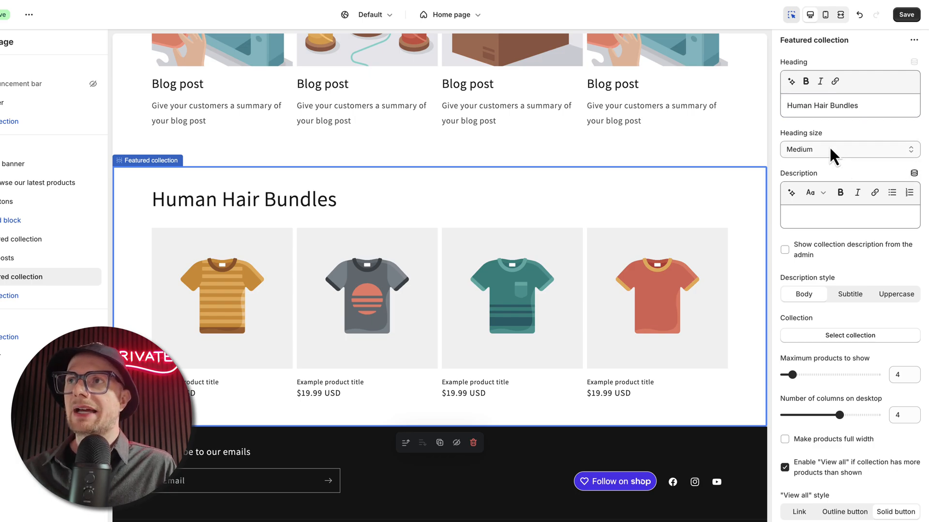
pyautogui.click(819, 146)
pyautogui.click(816, 139)
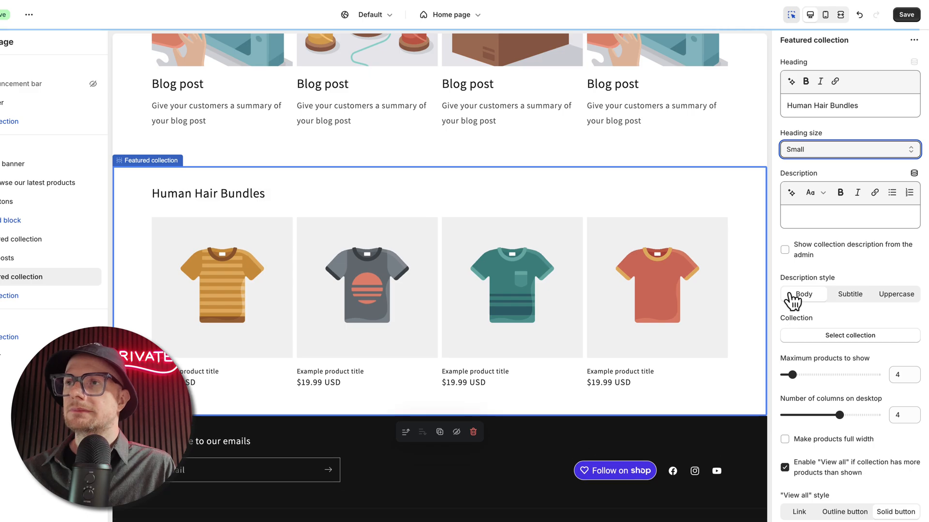
# Step: Set the new section's maximum products to 10, make the products full width, and preview the section in mobile view
pyautogui.scroll(-1, 792, 302)
pyautogui.scroll(-1, 792, 303)
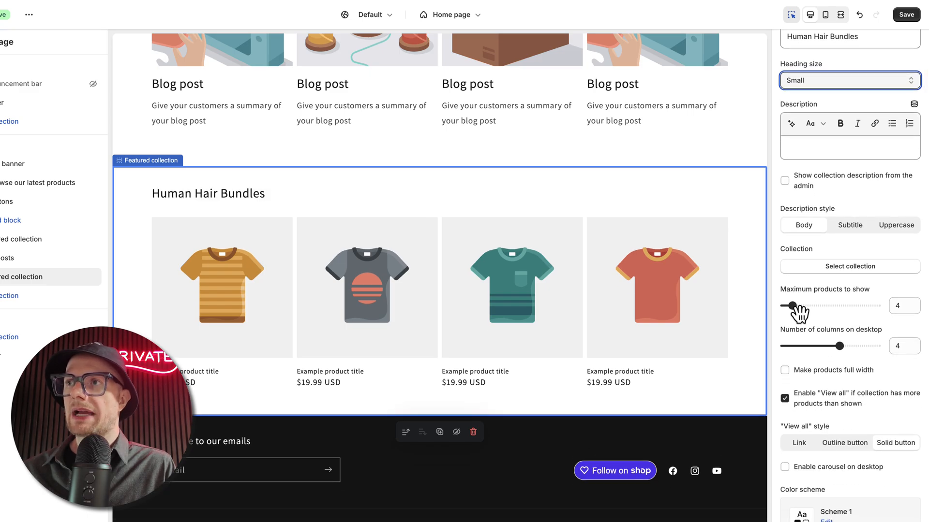
pyautogui.moveTo(792, 306); pyautogui.dragTo(816, 306)
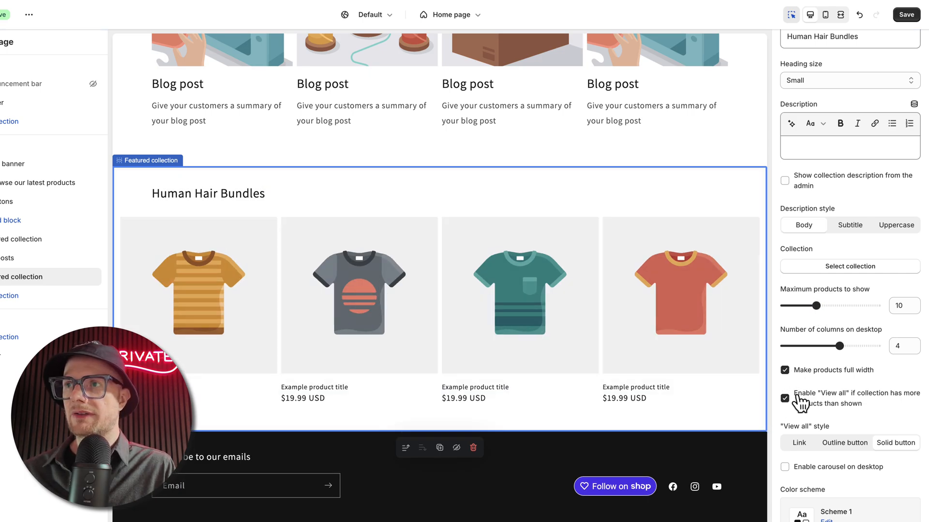
pyautogui.click(826, 16)
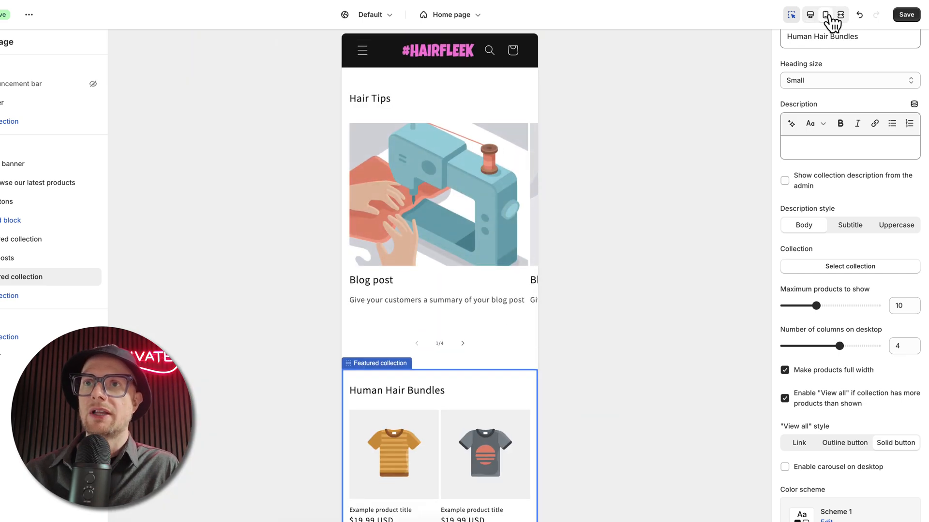
pyautogui.scroll(-4, 367, 352)
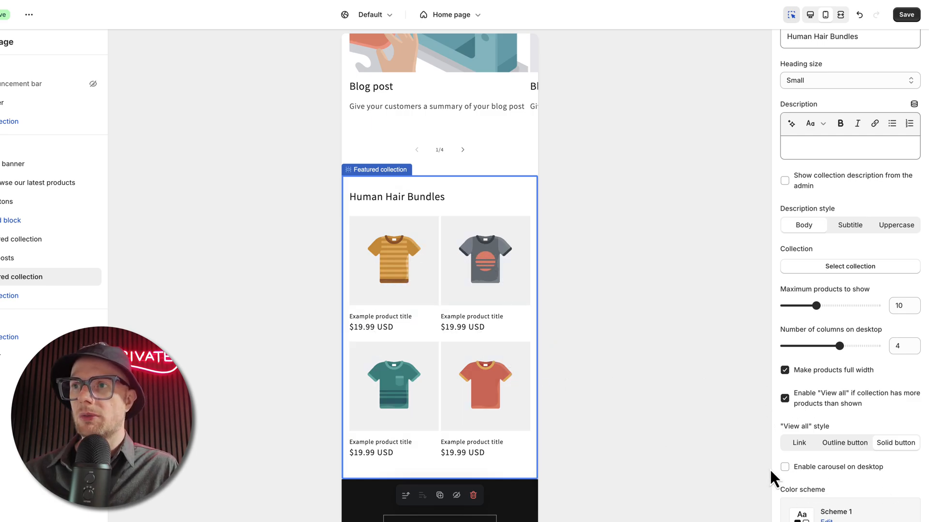
# Step: Enable the carousel on desktop, the product rating and swipe on mobile for the Human Hair Bundles section
pyautogui.click(784, 467)
pyautogui.scroll(-8, 786, 471)
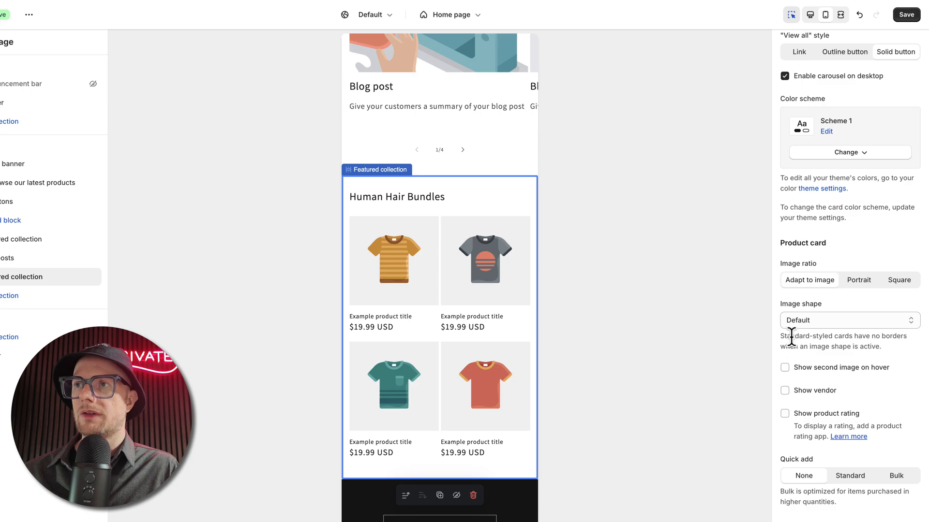
pyautogui.click(785, 414)
pyautogui.scroll(-5, 783, 452)
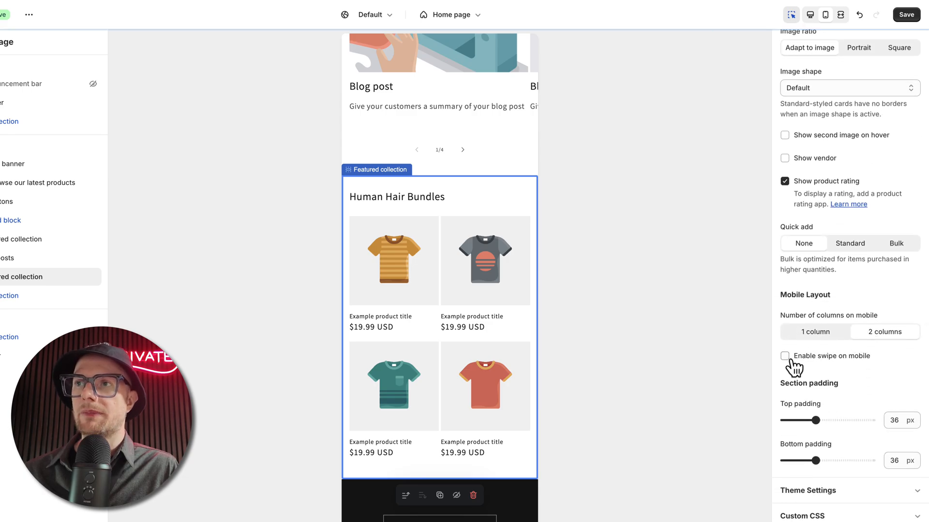
pyautogui.click(787, 359)
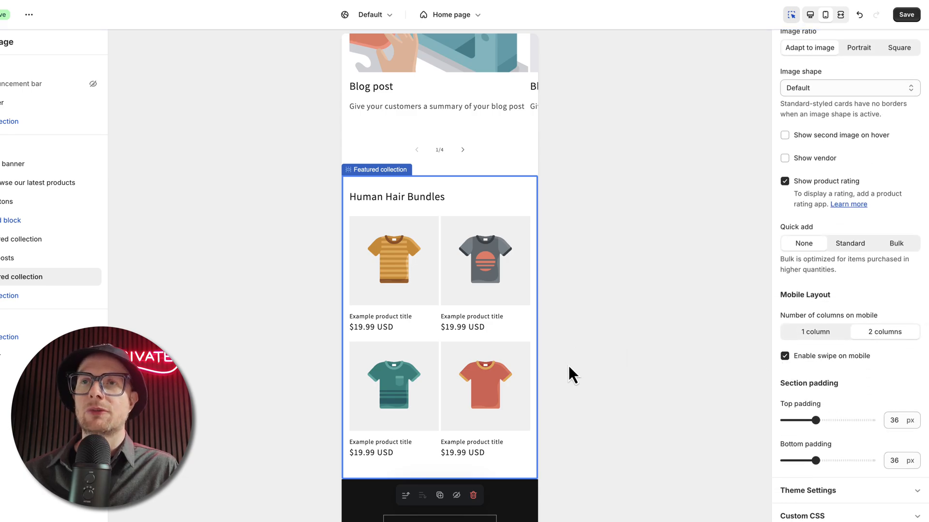
# Step: Assign the Human Hair Bundles collection to the new featured collection section and save the theme
pyautogui.scroll(15, 871, 407)
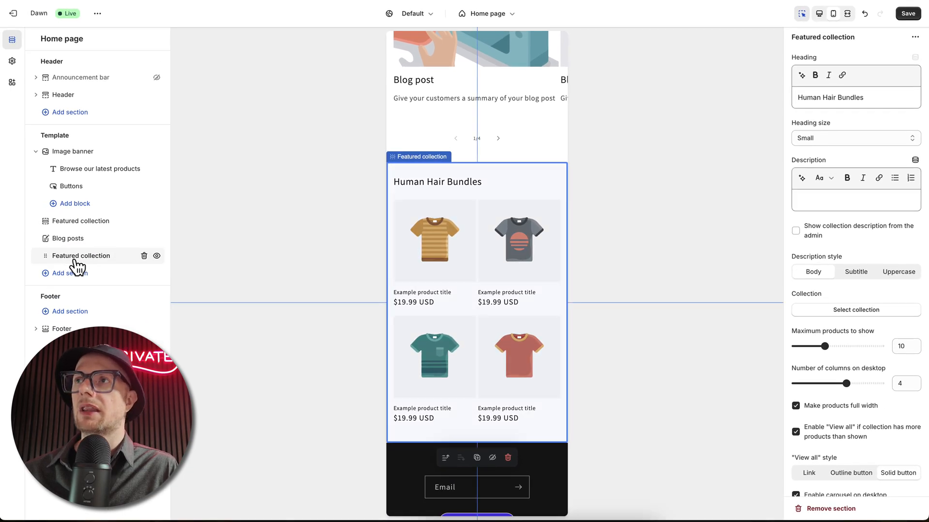
pyautogui.click(831, 312)
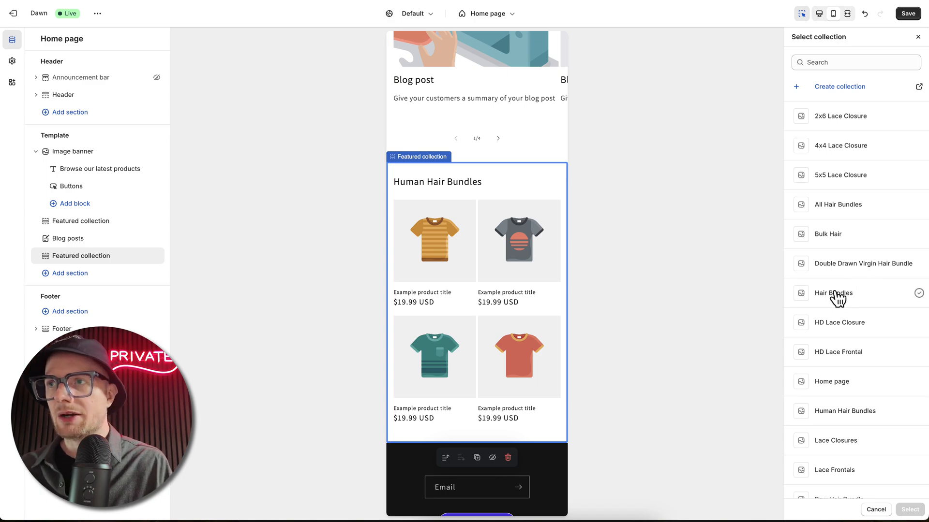
pyautogui.scroll(-3, 837, 299)
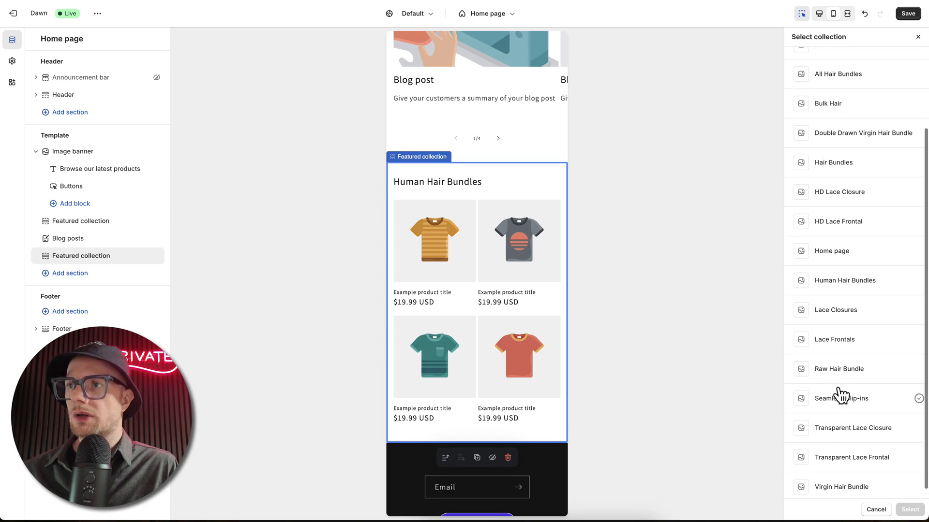
pyautogui.scroll(1, 840, 395)
pyautogui.scroll(2, 840, 395)
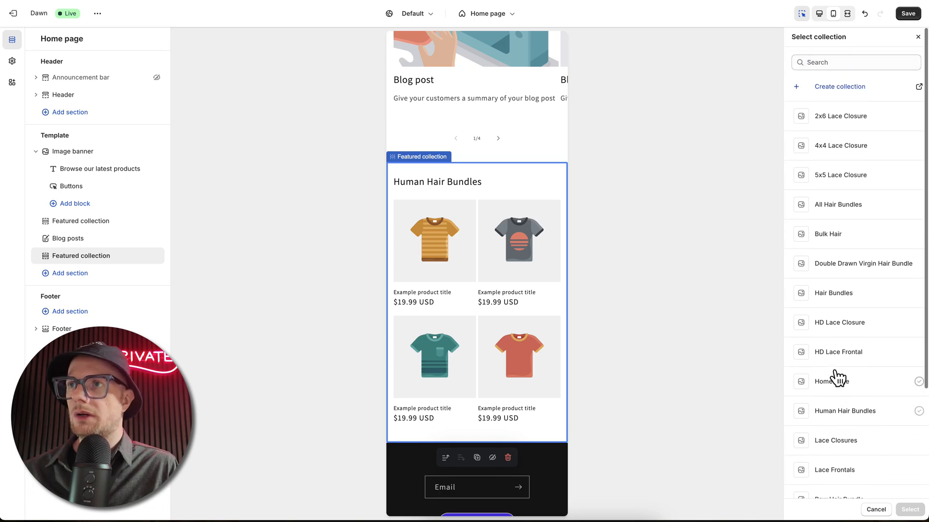
pyautogui.click(837, 417)
pyautogui.click(836, 417)
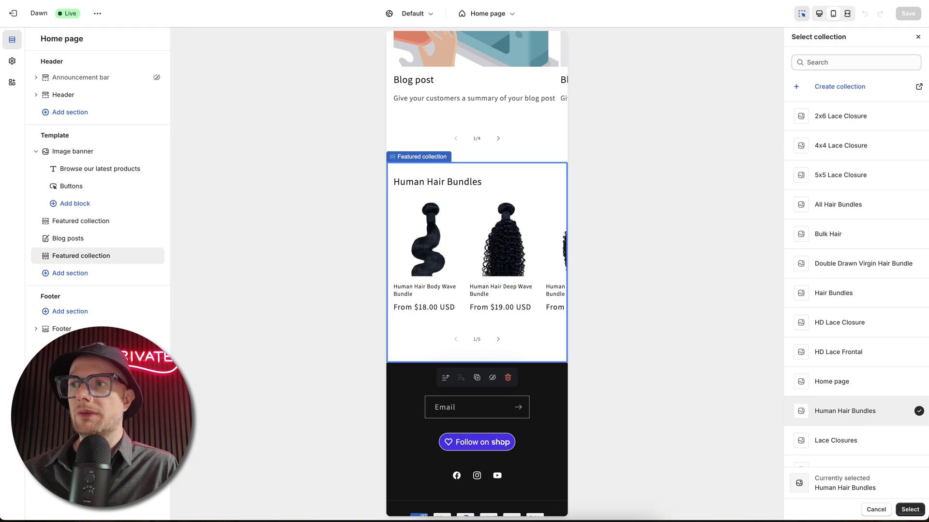
pyautogui.click(910, 510)
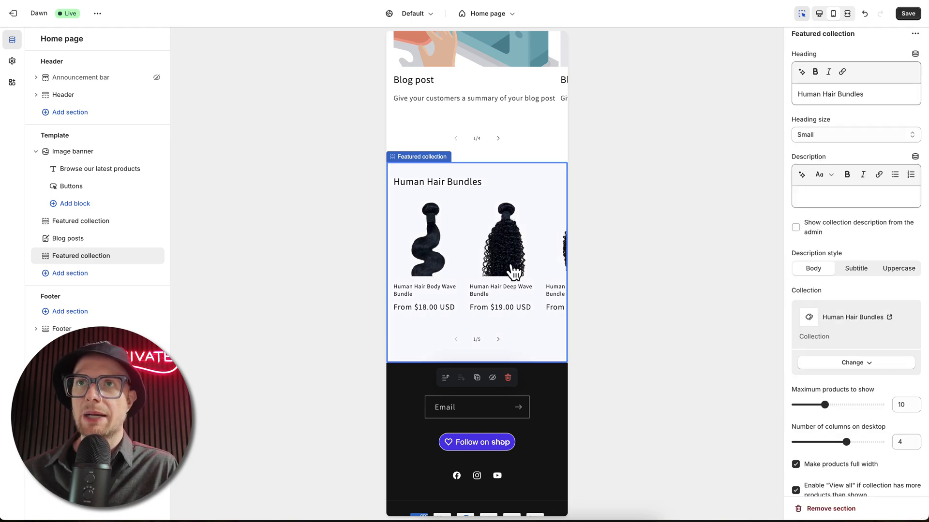
pyautogui.click(909, 15)
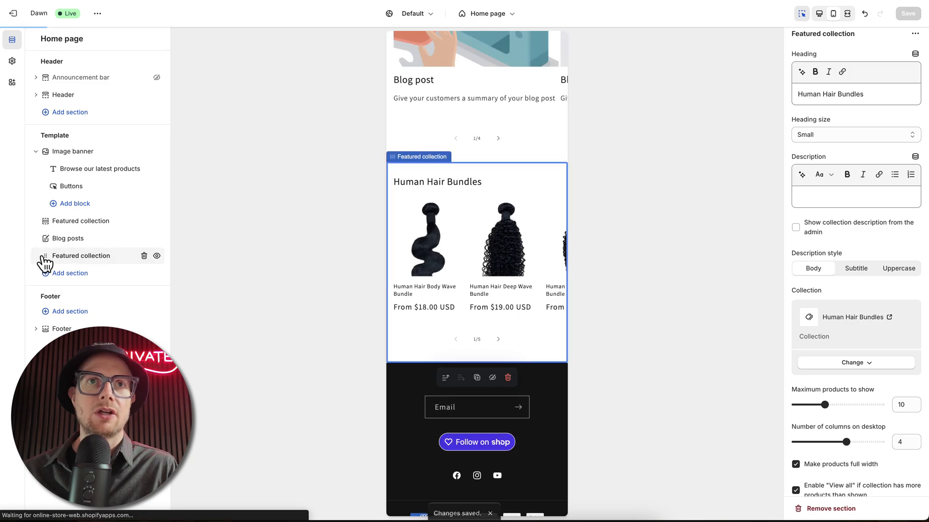
# Step: Move the Human Hair Bundles section directly below the image banner, save, and check it in desktop and mobile views
pyautogui.moveTo(45, 263); pyautogui.dragTo(50, 221)
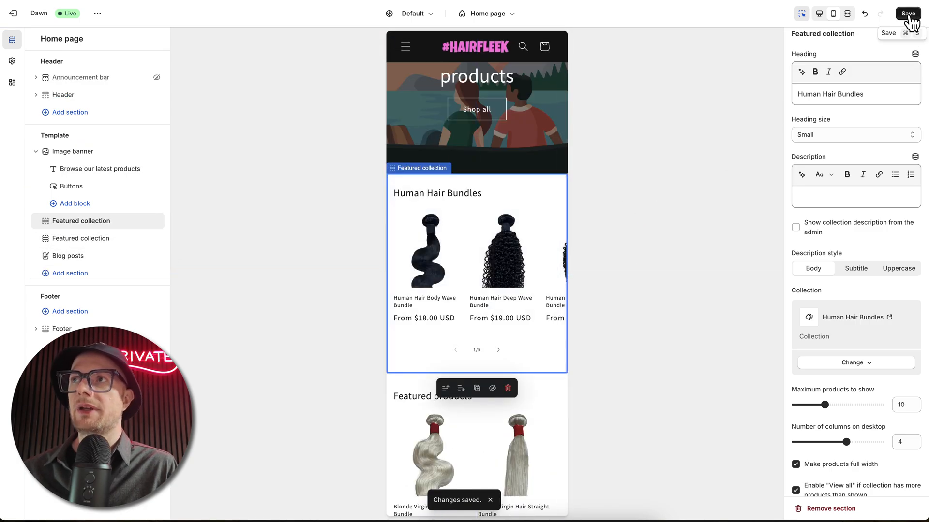
pyautogui.click(908, 15)
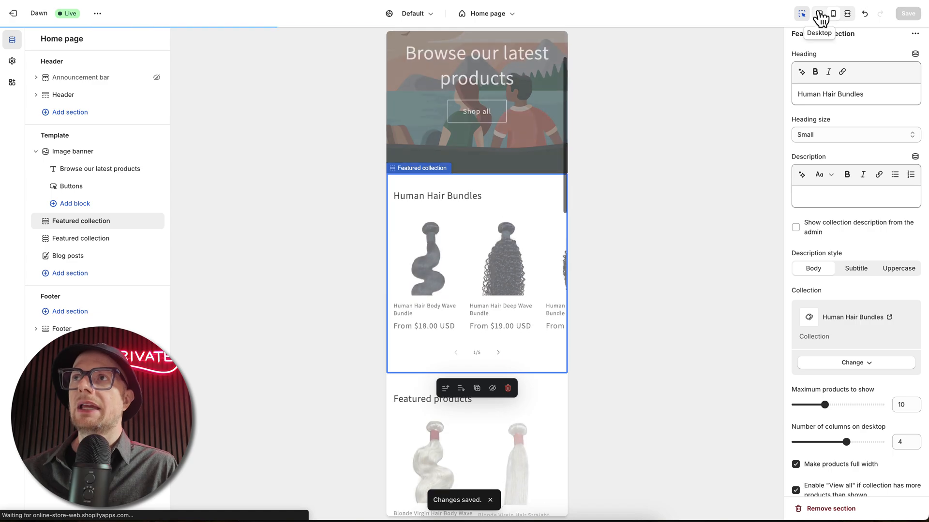
pyautogui.click(819, 14)
pyautogui.scroll(-5, 472, 290)
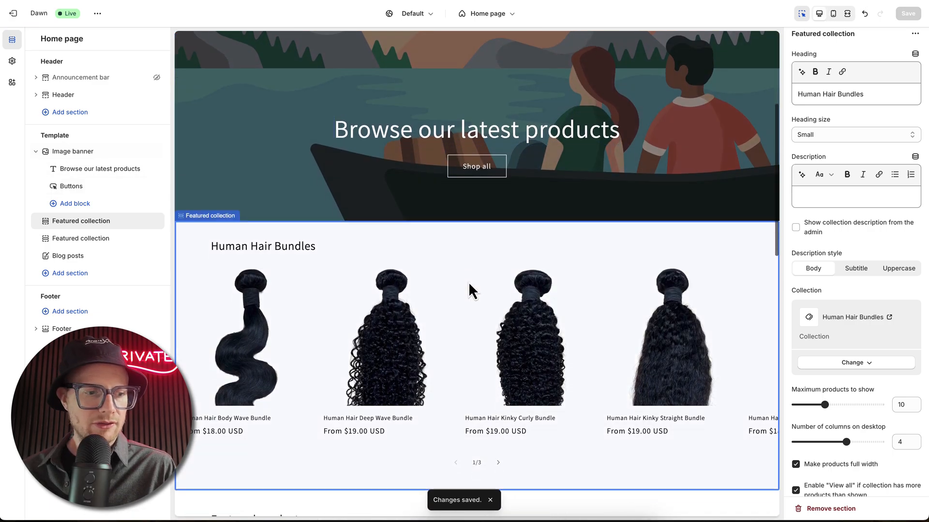
pyautogui.click(833, 14)
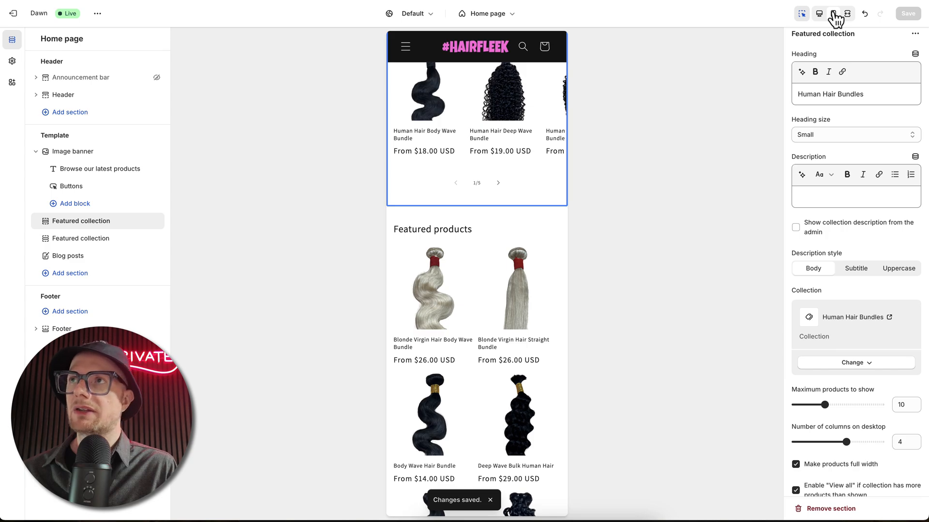
pyautogui.scroll(4, 481, 170)
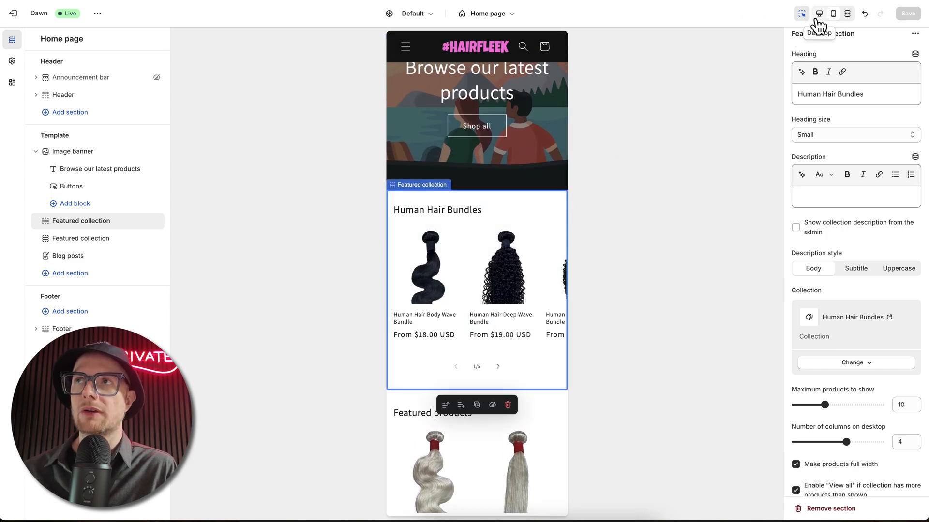
pyautogui.scroll(1, 475, 147)
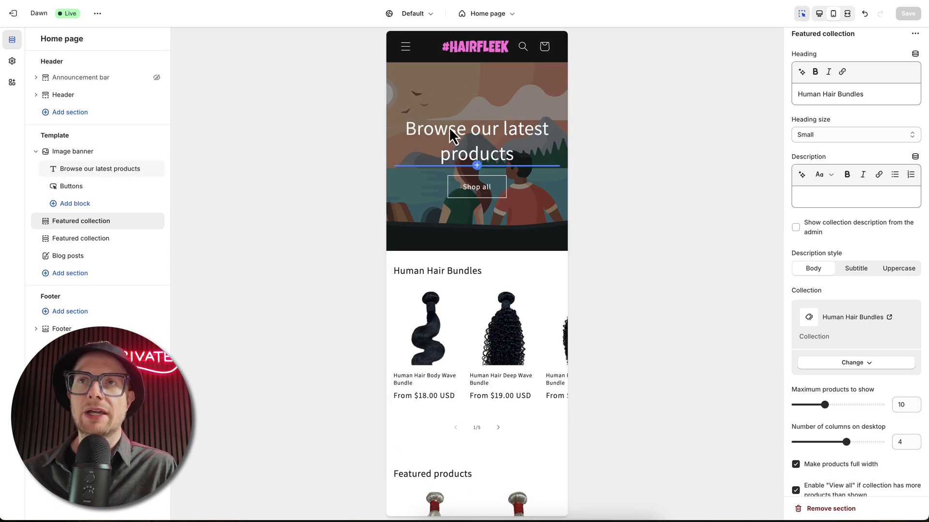
# Step: Select the image banner and compare its desktop preview with and without the container
pyautogui.click(437, 92)
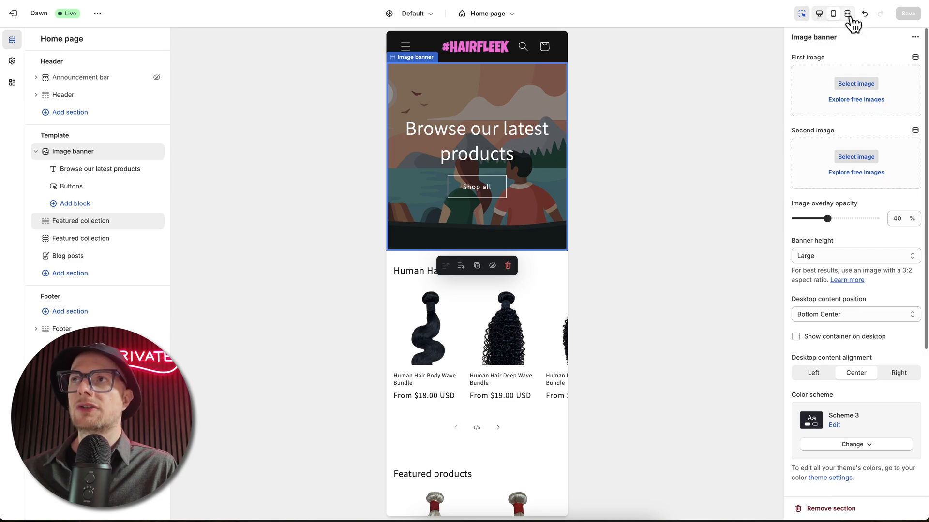
pyautogui.click(819, 15)
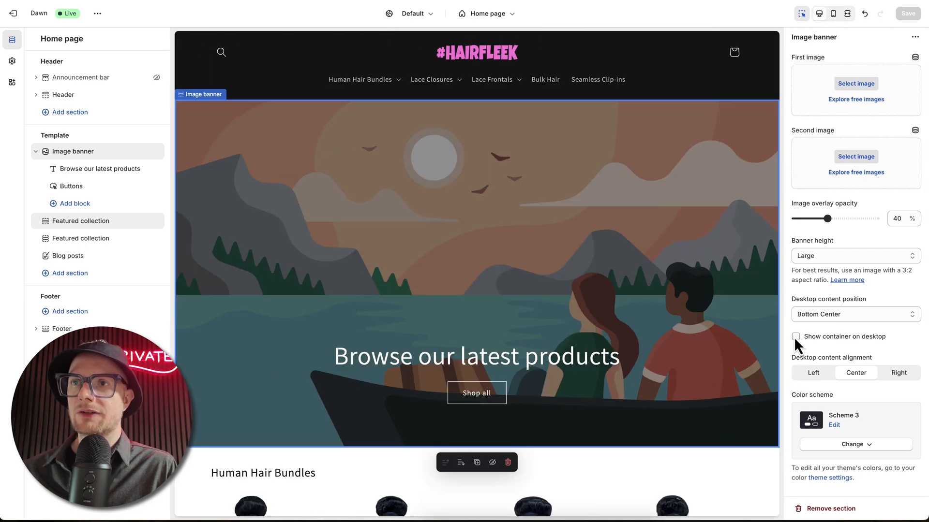
pyautogui.click(795, 337)
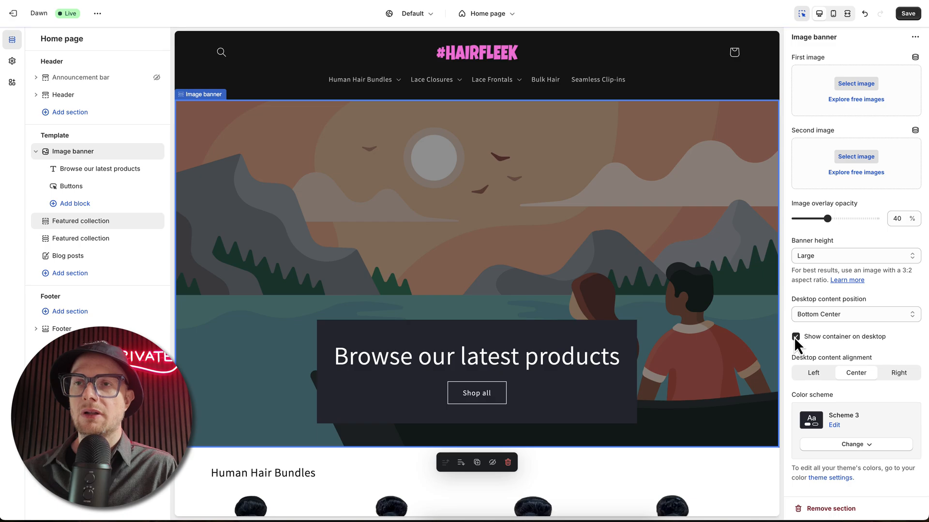
pyautogui.click(795, 337)
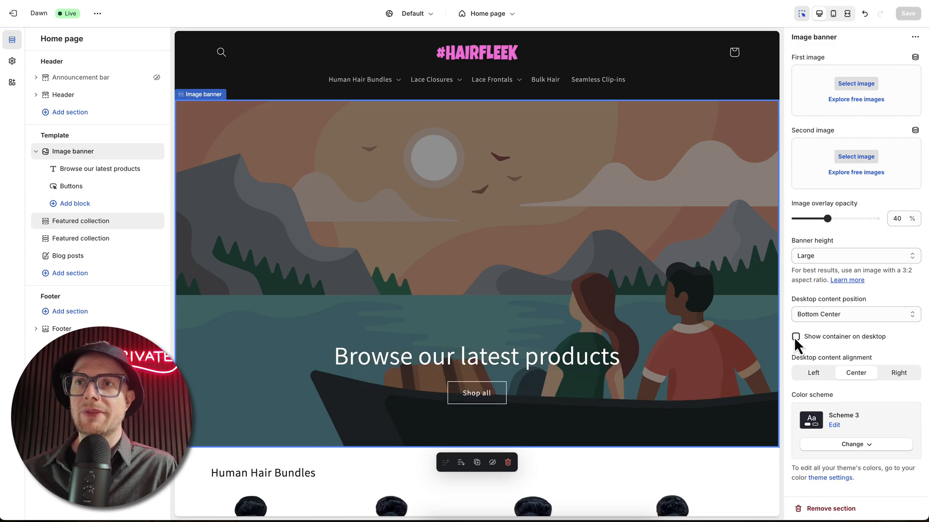
pyautogui.click(794, 336)
pyautogui.click(795, 337)
# Step: Show the image banner's container on mobile and check the home page in mobile and desktop views
pyautogui.scroll(-5, 822, 377)
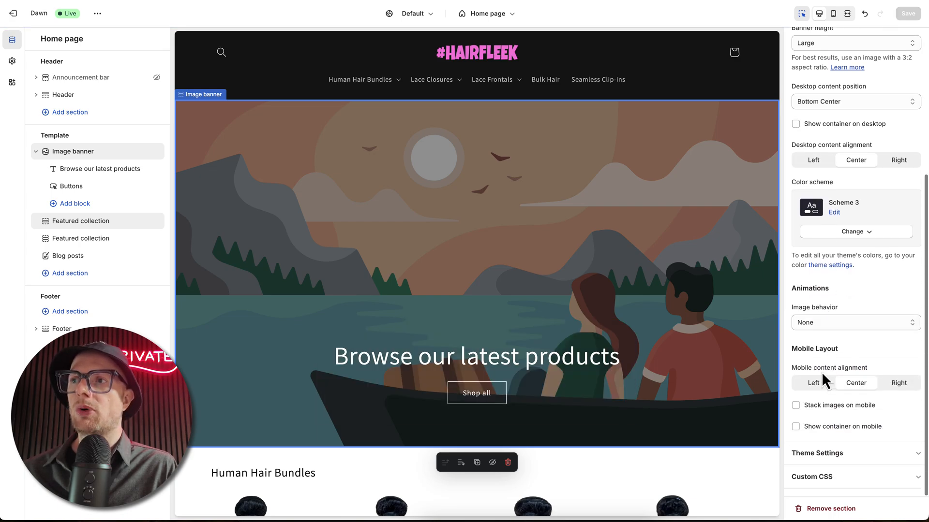
pyautogui.click(795, 426)
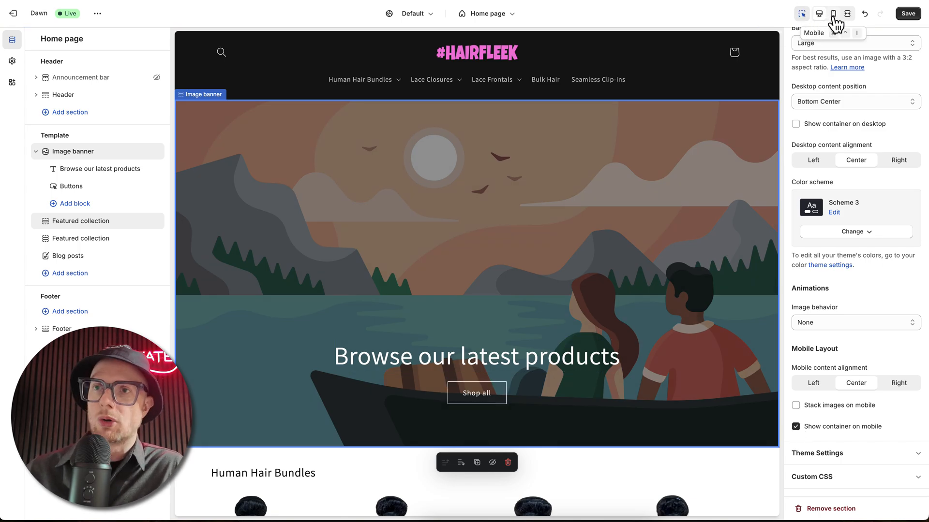
pyautogui.click(833, 16)
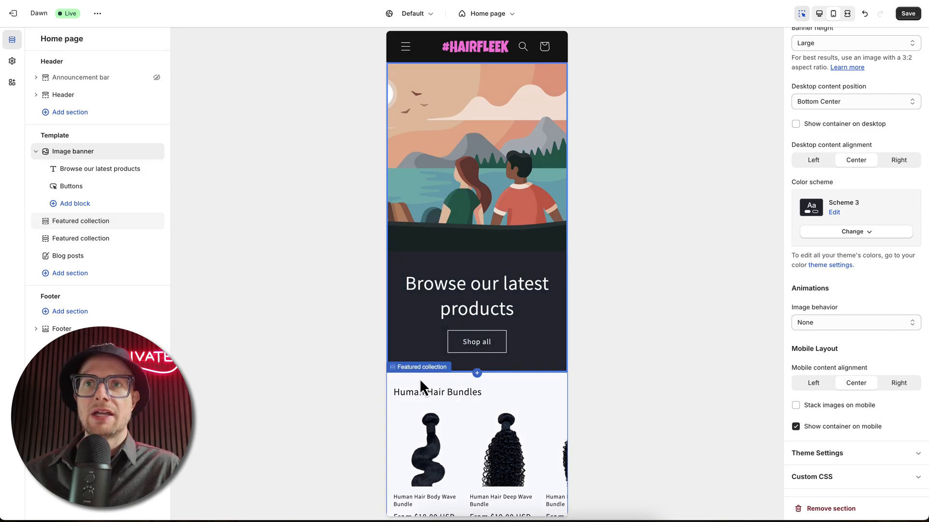
pyautogui.scroll(-5, 420, 379)
pyautogui.click(405, 357)
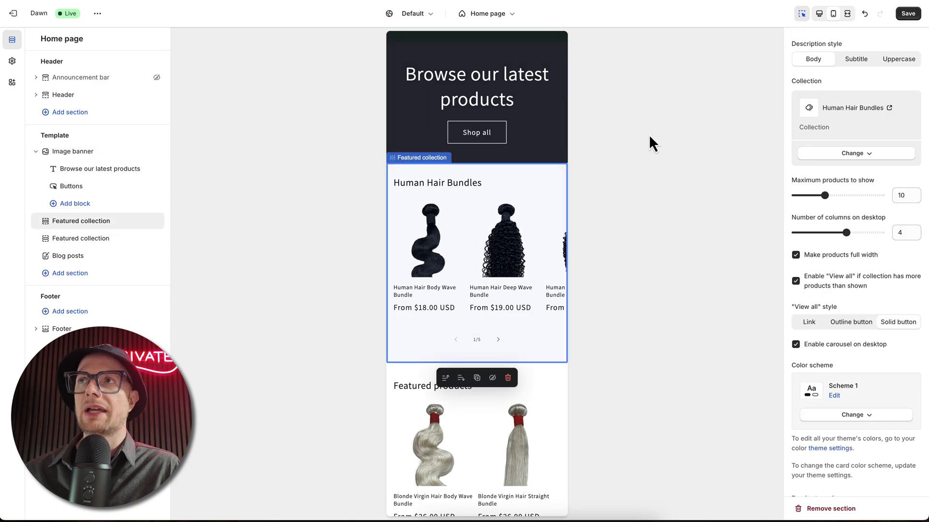
pyautogui.click(818, 13)
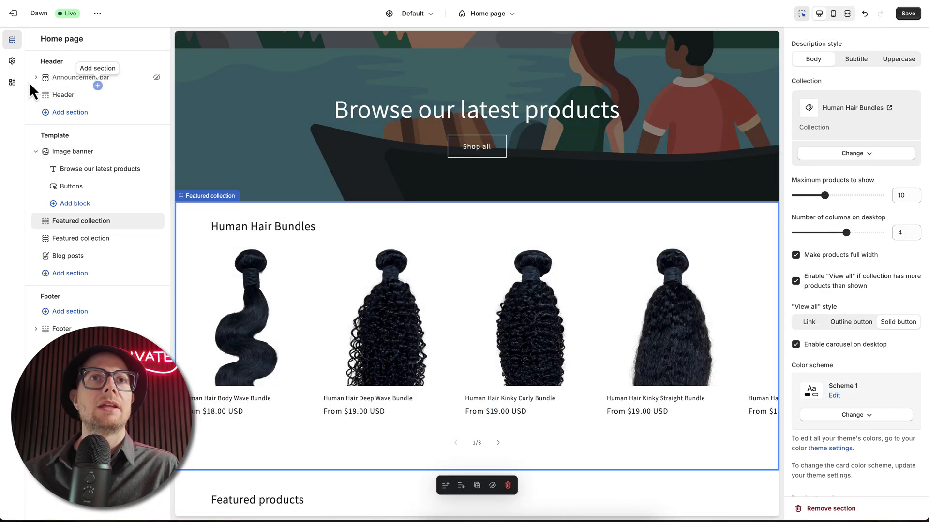
# Step: Open the theme settings and look through the options for product cards, variant pills and buttons
pyautogui.click(15, 61)
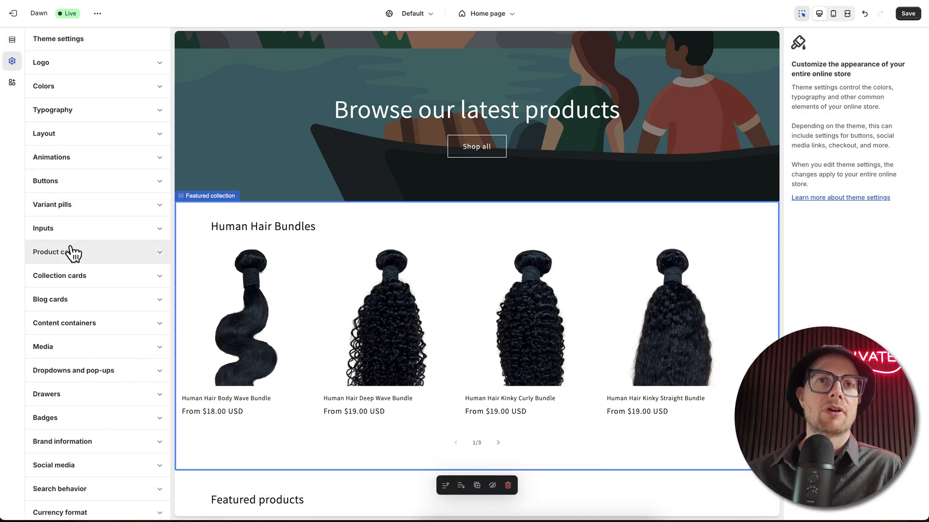
pyautogui.click(73, 252)
pyautogui.scroll(-1, 66, 297)
pyautogui.scroll(-9, 65, 297)
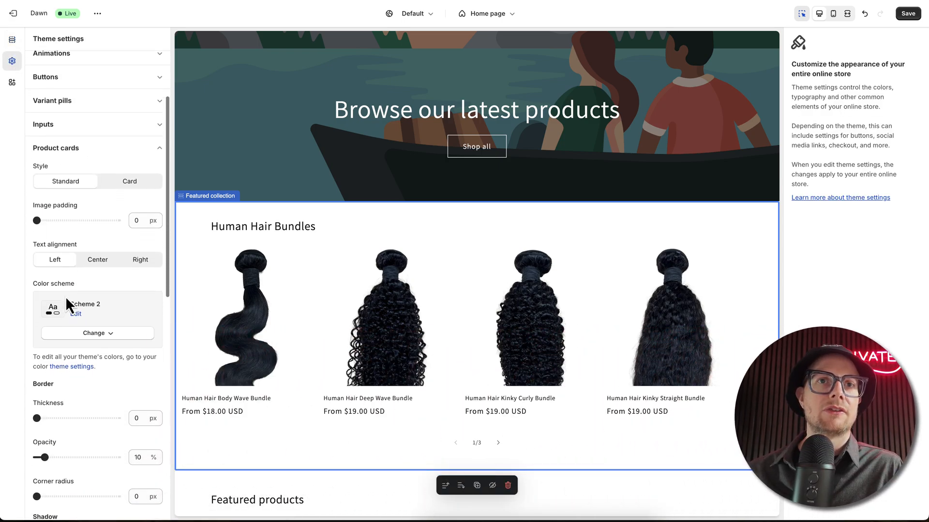
pyautogui.scroll(-3, 65, 297)
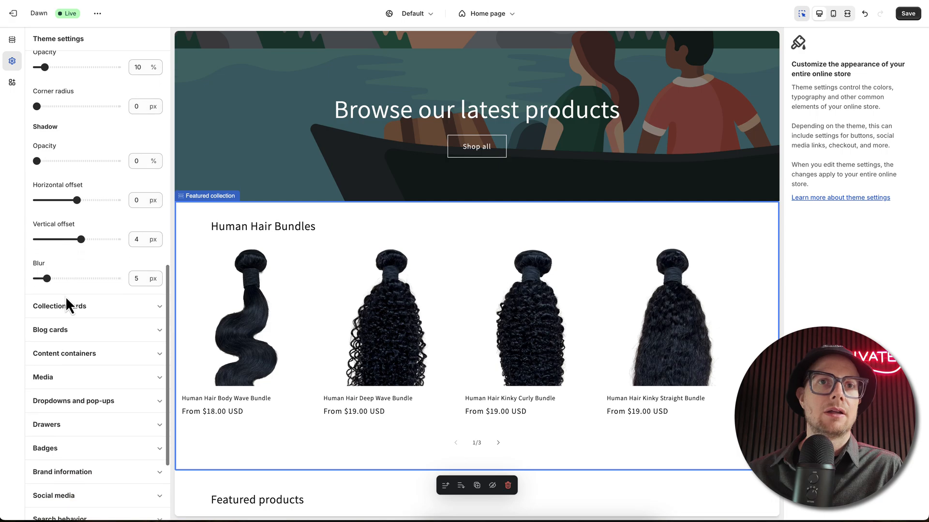
pyautogui.scroll(9, 68, 300)
pyautogui.scroll(3, 68, 299)
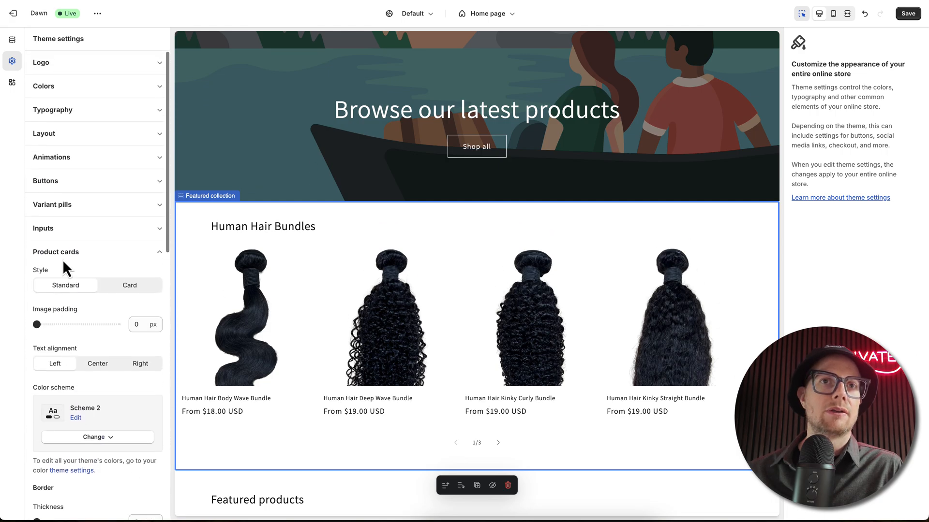
pyautogui.click(58, 253)
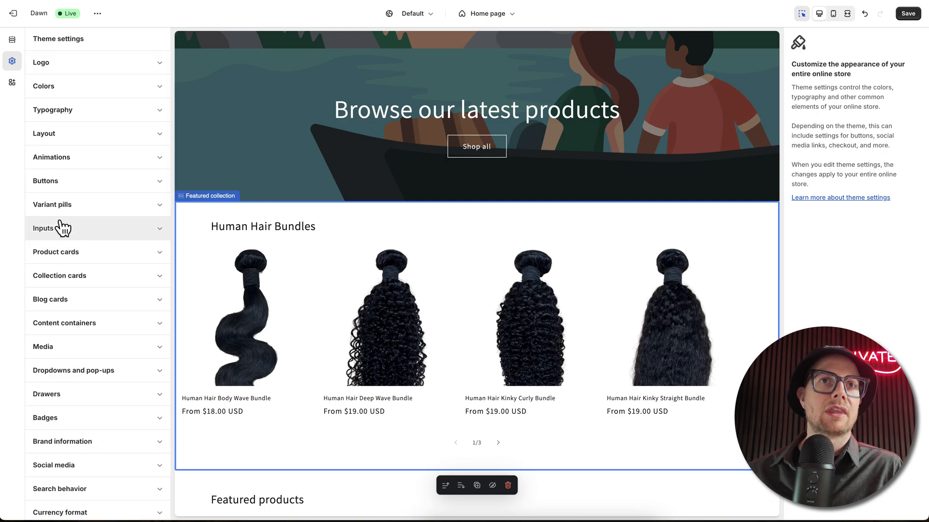
pyautogui.click(58, 205)
pyautogui.click(59, 205)
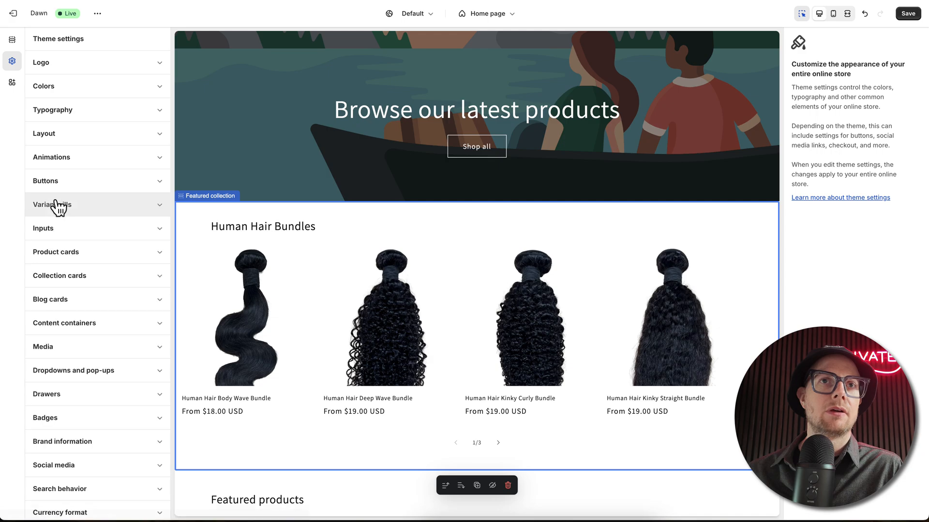
pyautogui.click(57, 184)
# Step: Set the animations hover effect to 3D lift after trying Vertical lift, save the theme and look over the product sections
pyautogui.click(58, 159)
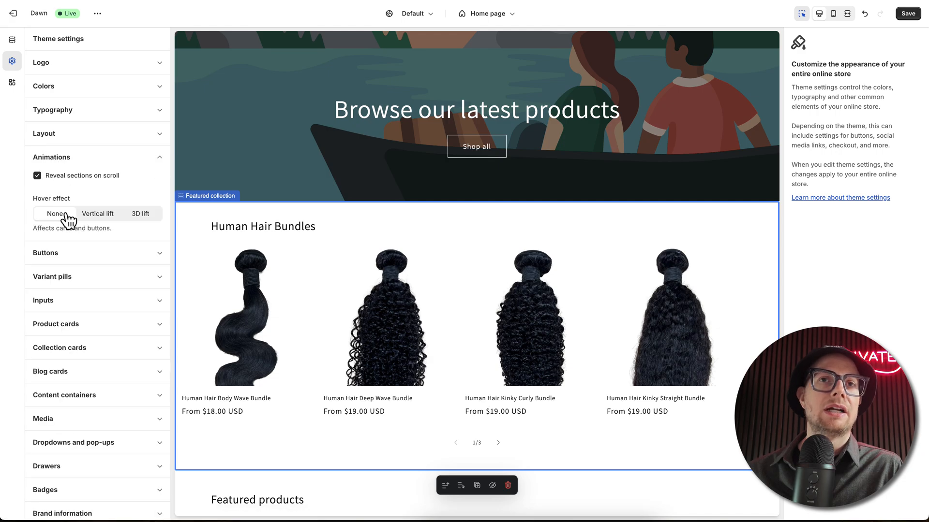
pyautogui.click(134, 217)
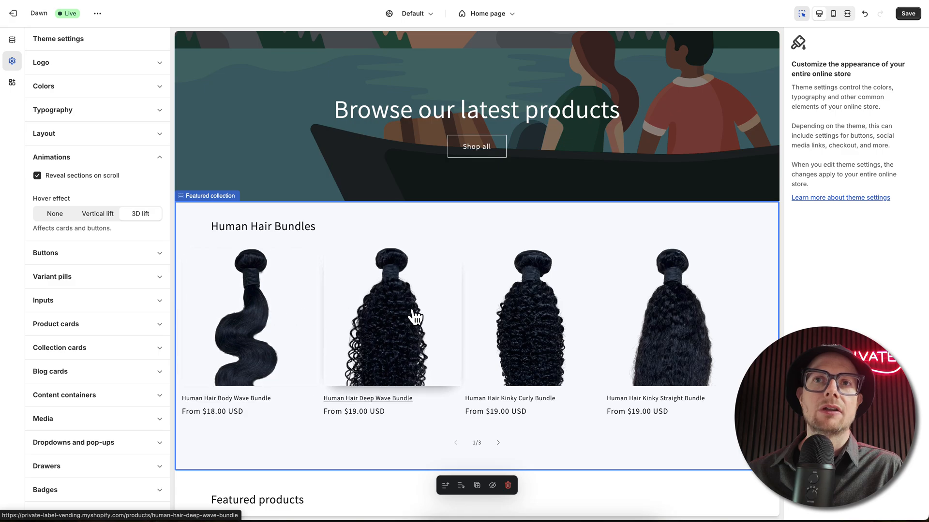
pyautogui.click(99, 218)
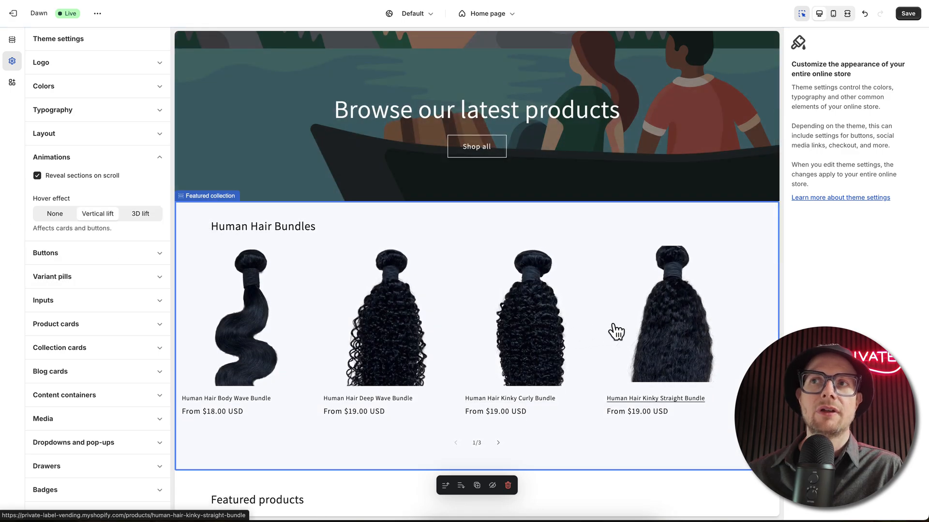
pyautogui.click(139, 221)
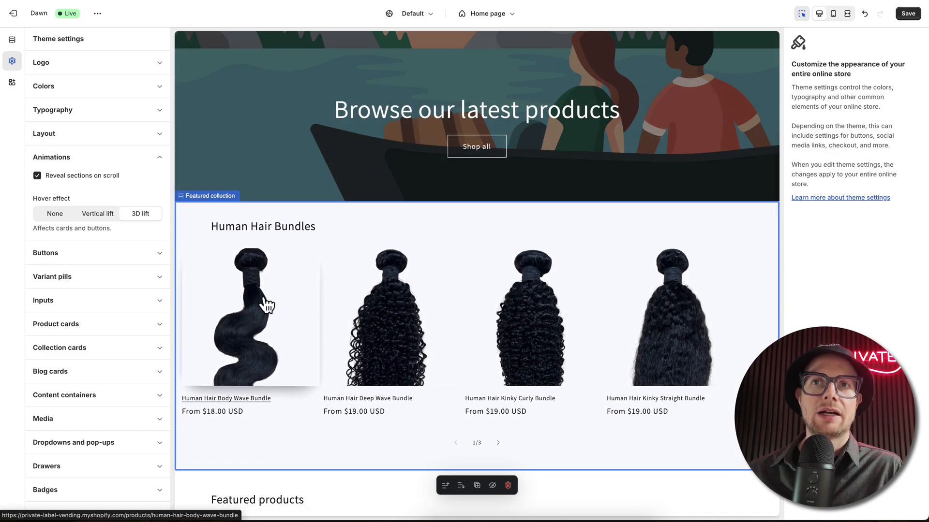
pyautogui.click(907, 13)
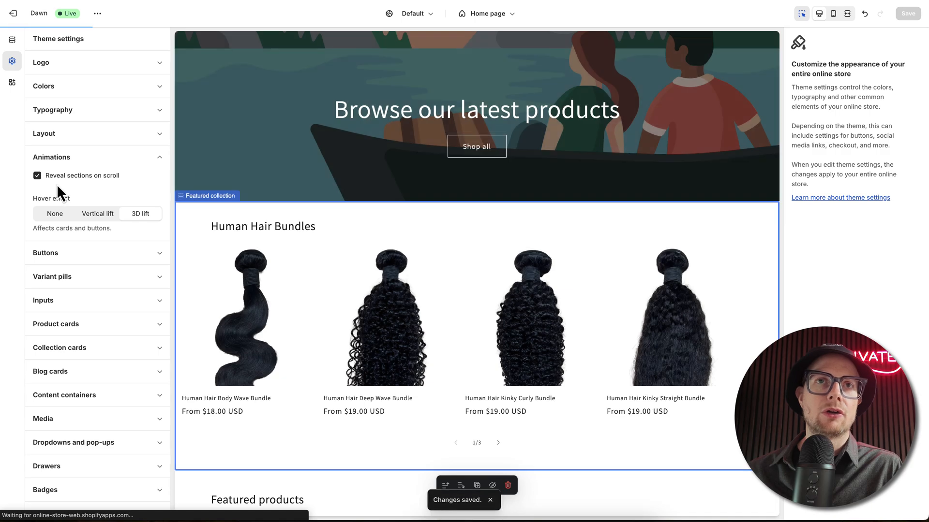
pyautogui.scroll(-5, 423, 349)
pyautogui.scroll(-8, 424, 350)
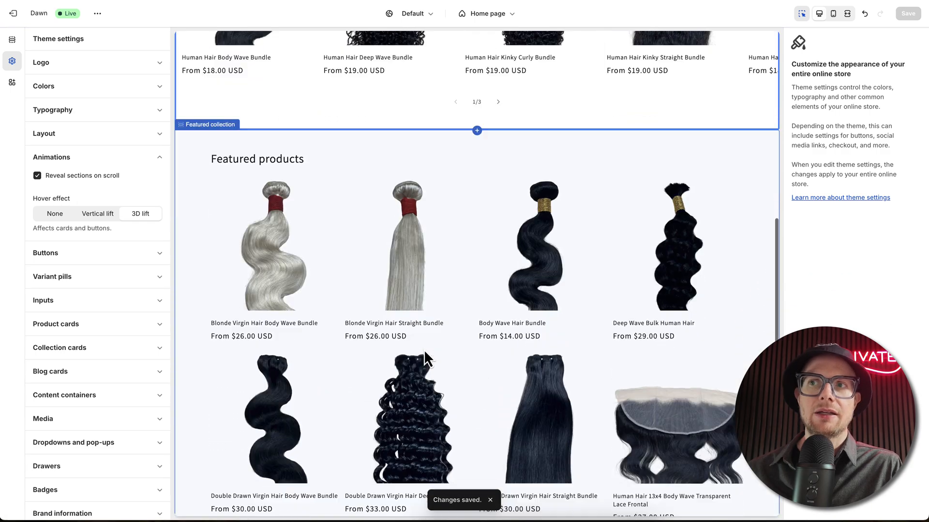
pyautogui.scroll(6, 424, 349)
pyautogui.scroll(10, 437, 406)
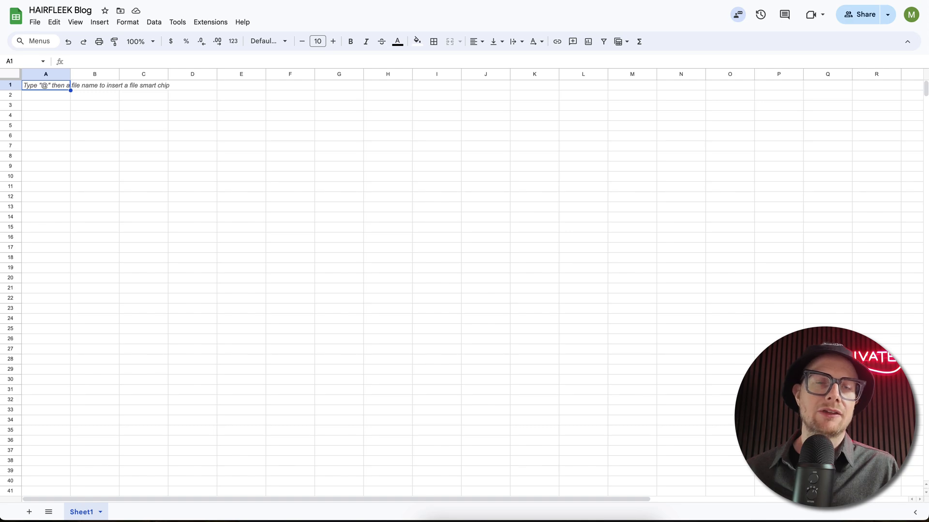
# Step: Switch to the HAIRFLEEK Blog spreadsheet in Google Sheets and widen columns A through D
pyautogui.moveTo(72, 74); pyautogui.dragTo(362, 79)
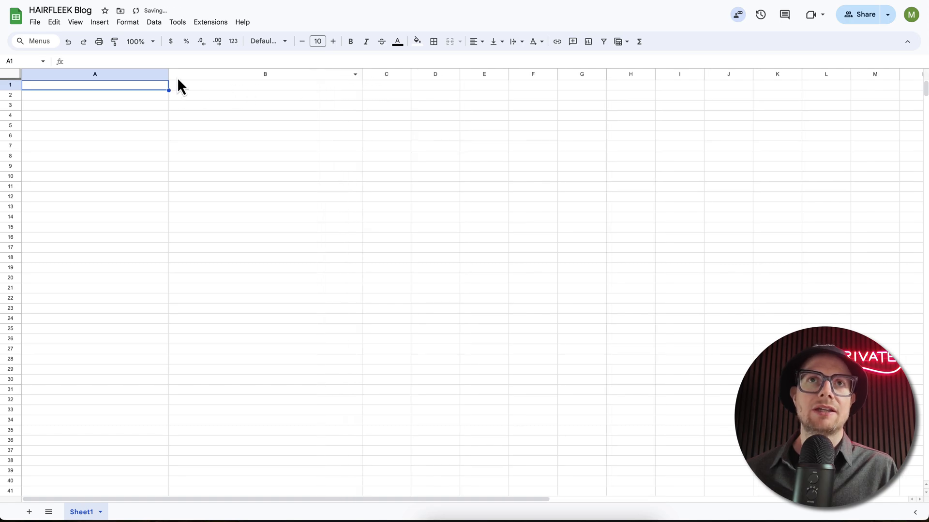
pyautogui.moveTo(167, 73); pyautogui.dragTo(229, 75)
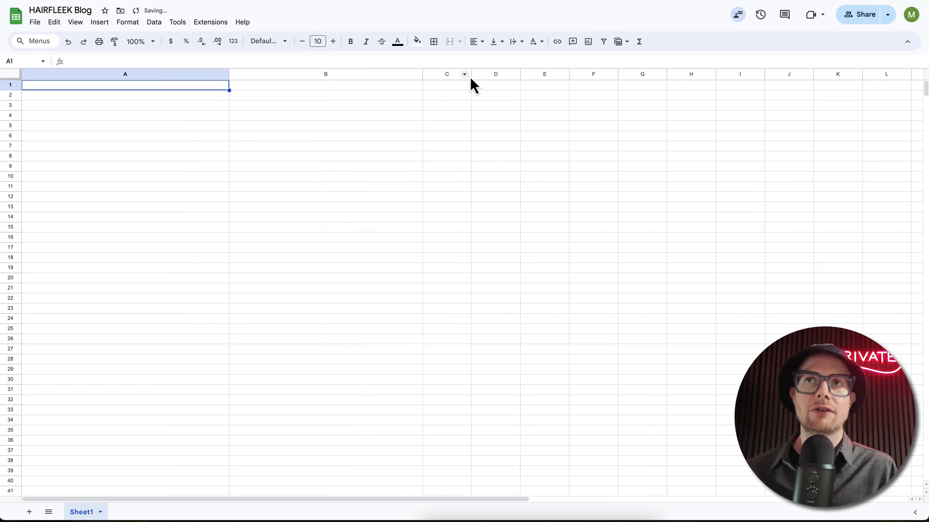
pyautogui.moveTo(471, 73); pyautogui.dragTo(697, 74)
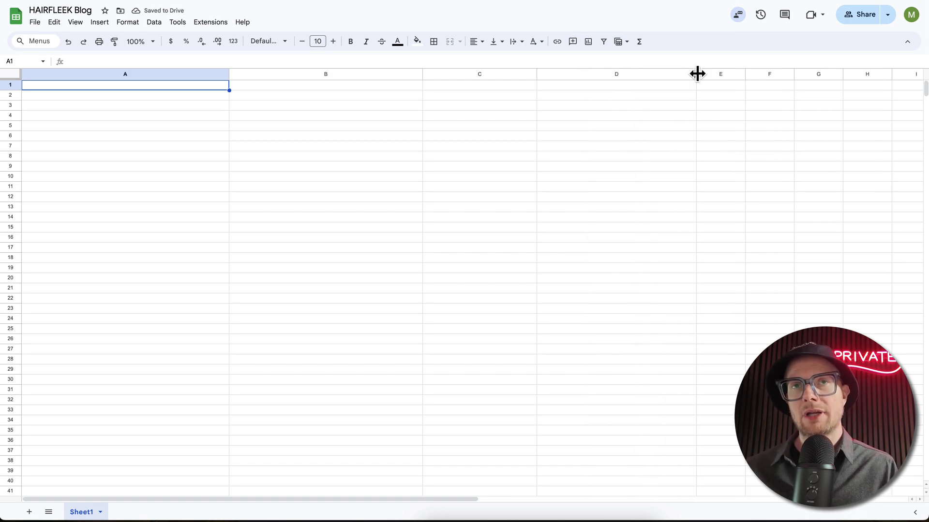
# Step: Enter the header "Article Title" in cell A1
pyautogui.click(113, 99)
pyautogui.click(112, 85)
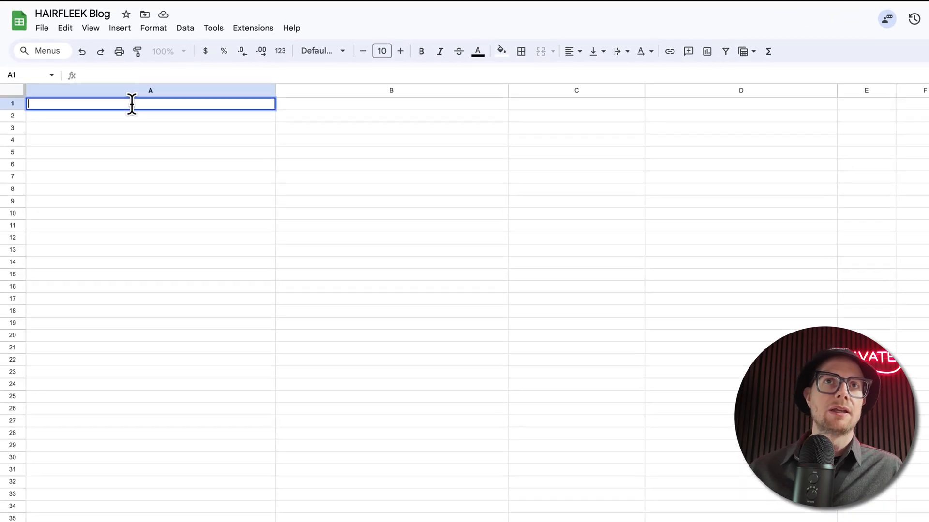
pyautogui.write('A')
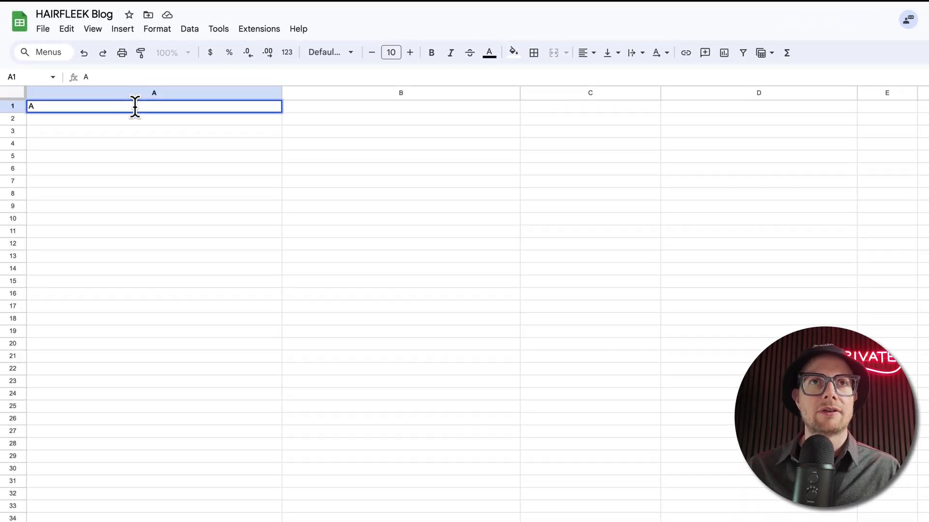
pyautogui.write('rticl')
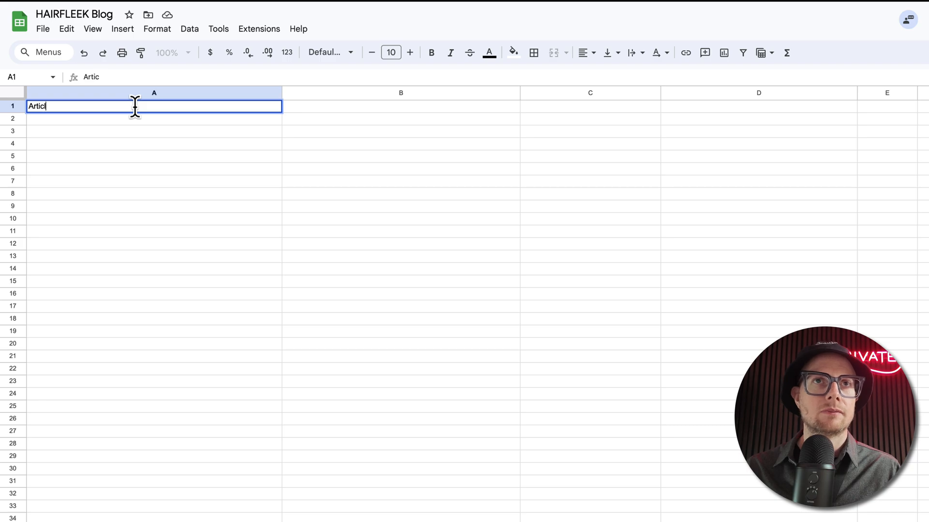
pyautogui.write('e Title')
pyautogui.press('Tab')
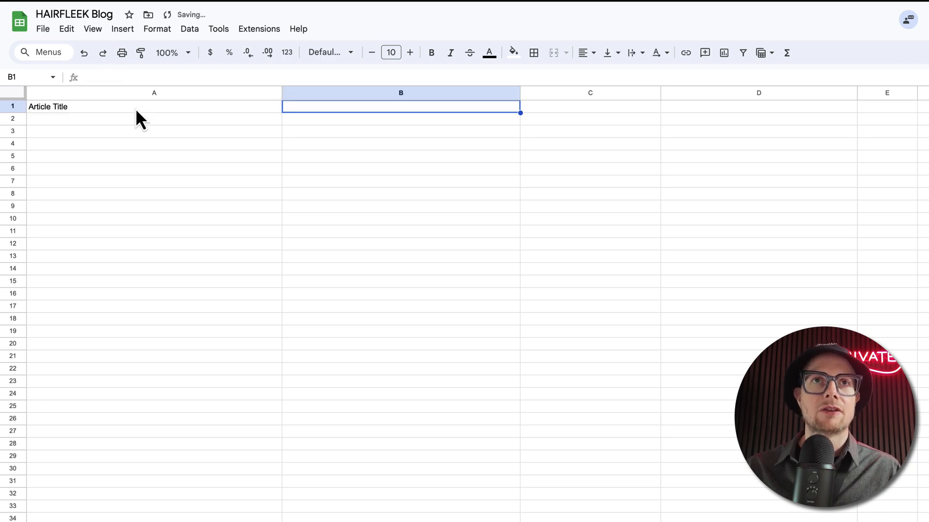
# Step: Add the headers "Summary", "Writer" and "Link to Google Doc" in cells B1 to D1
pyautogui.write('Summary')
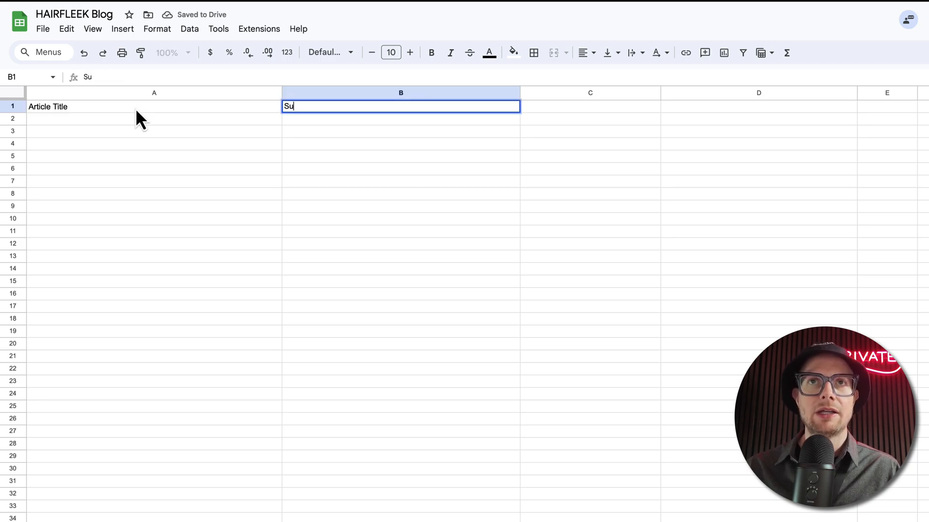
pyautogui.press('Tab')
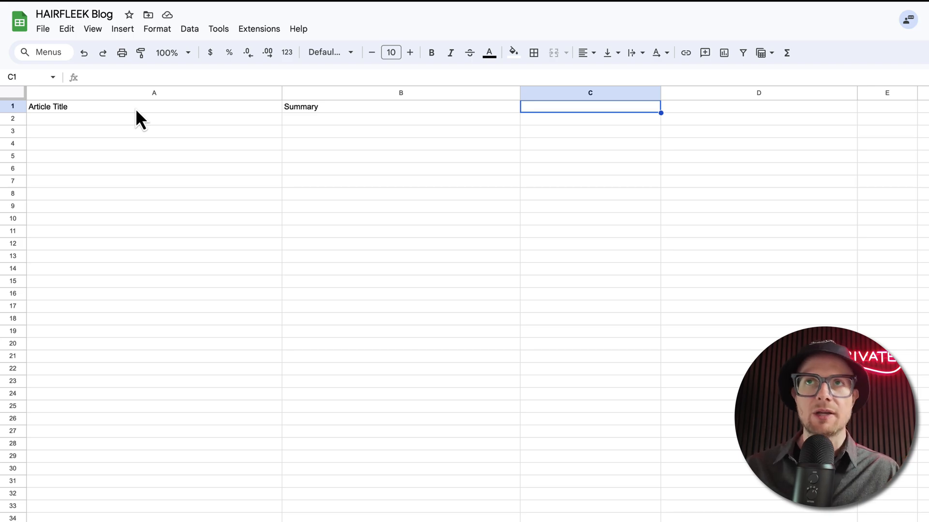
pyautogui.write('Writer')
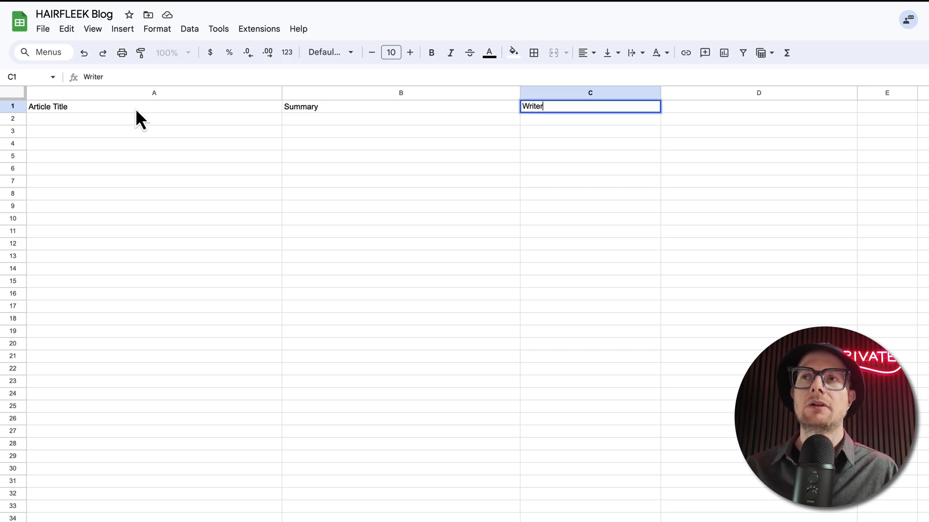
pyautogui.press('Tab')
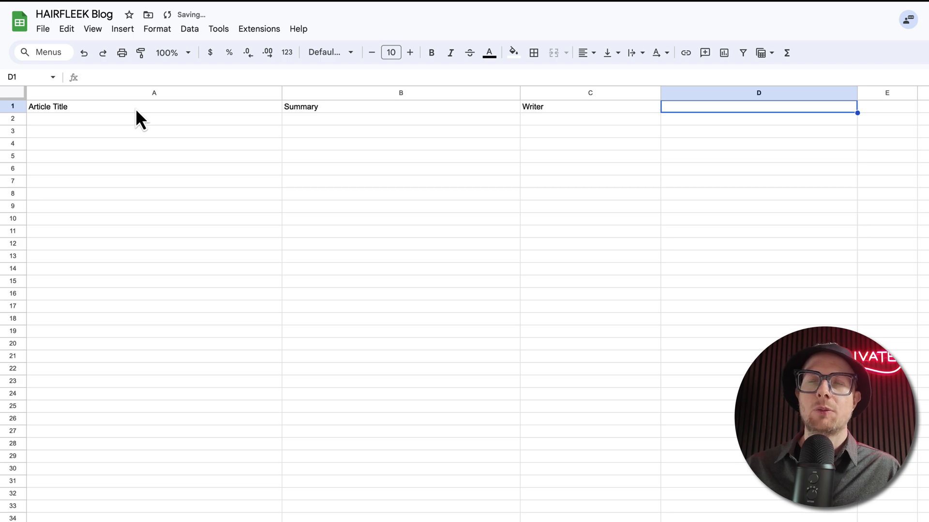
pyautogui.press('Return')
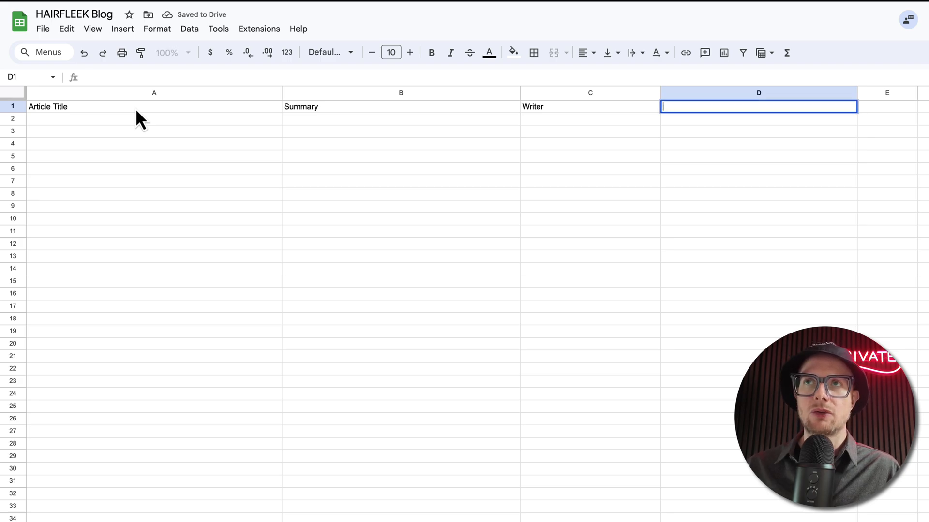
pyautogui.write('Link t')
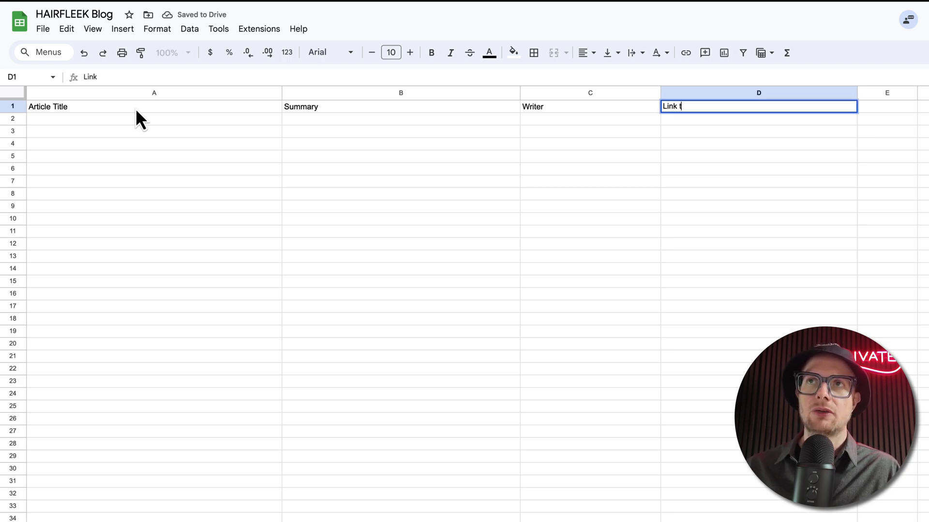
pyautogui.write('o Google Doc')
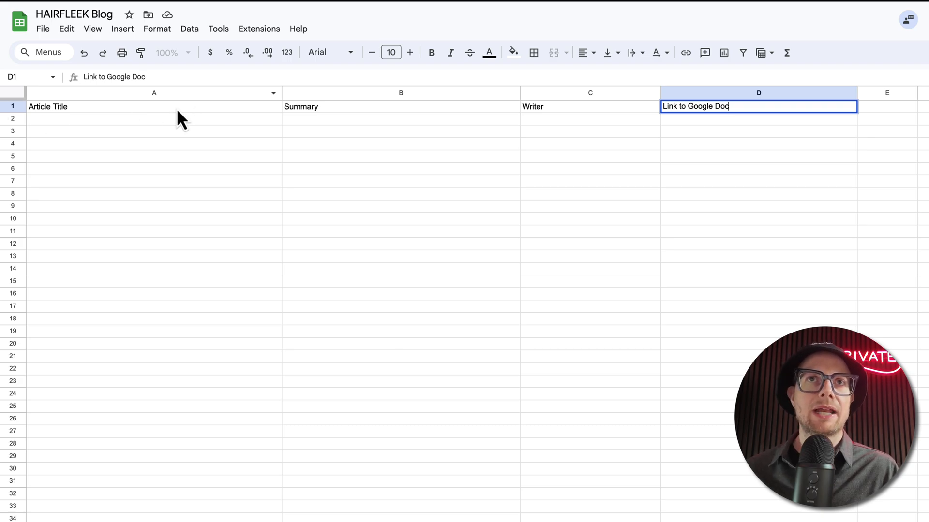
# Step: Set the font size of the header cells A1:D1 to 18 and center their text horizontally
pyautogui.moveTo(176, 109); pyautogui.dragTo(716, 111)
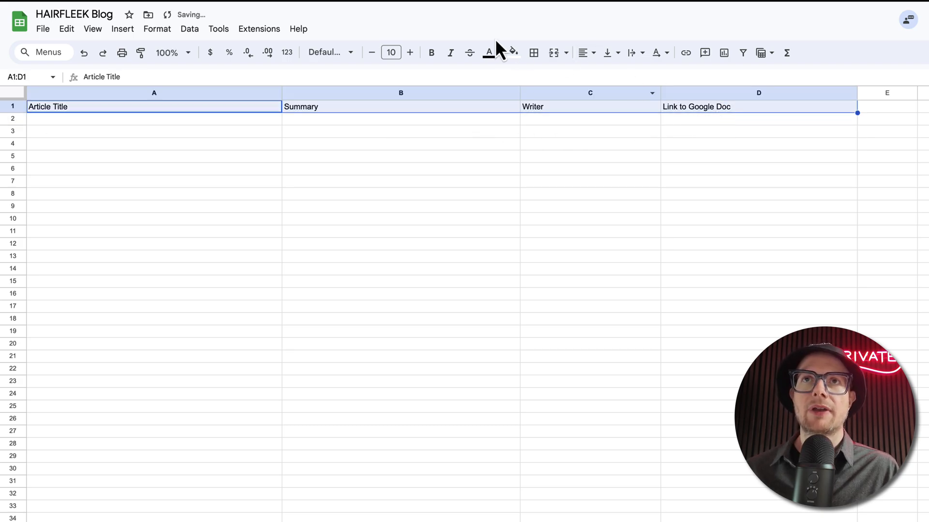
pyautogui.click(411, 52)
pyautogui.click(411, 52)
pyautogui.click(410, 52)
pyautogui.click(411, 53)
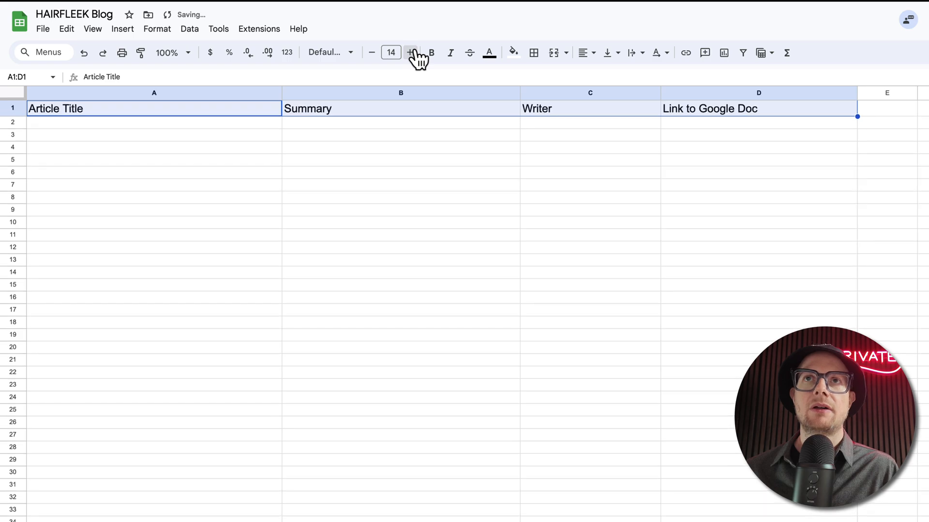
pyautogui.click(410, 52)
pyautogui.click(411, 52)
pyautogui.click(411, 52)
pyautogui.click(410, 52)
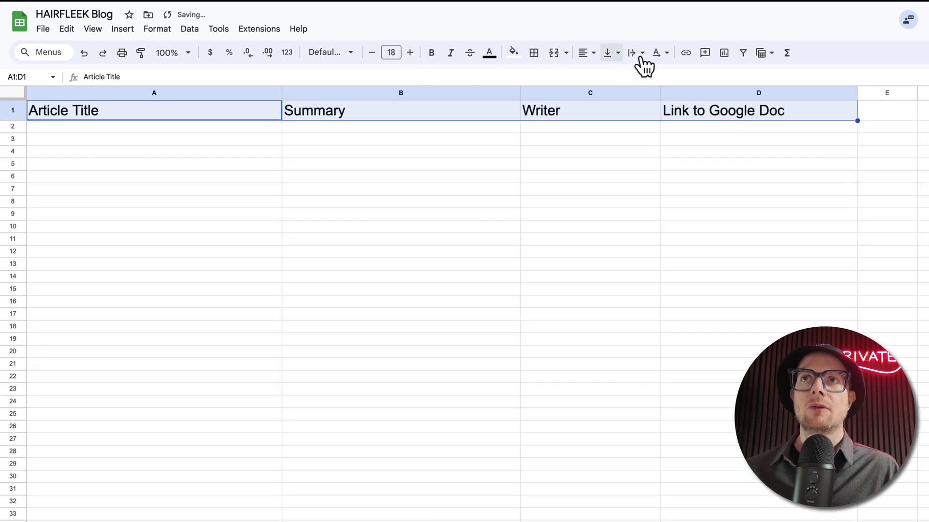
pyautogui.click(591, 54)
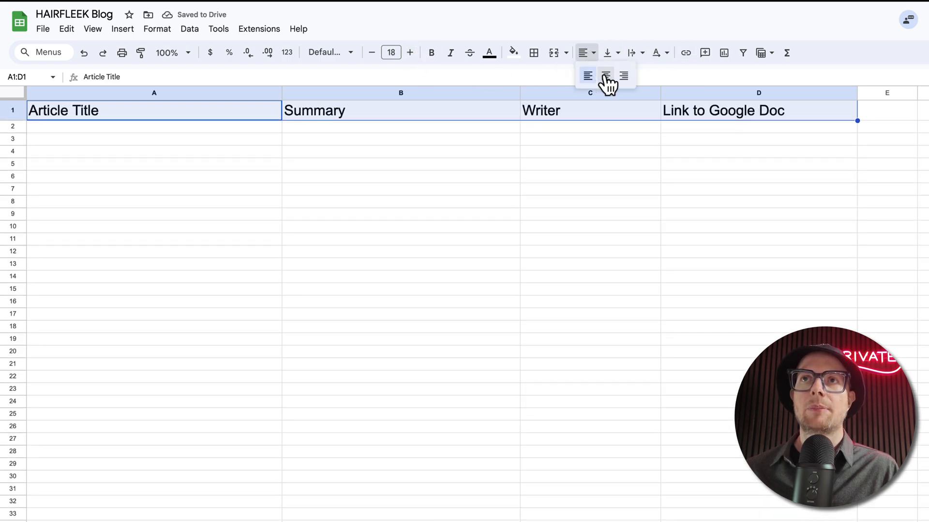
pyautogui.click(604, 75)
# Step: Fill the header cells A1:D1 with light magenta and widen column D slightly
pyautogui.click(513, 54)
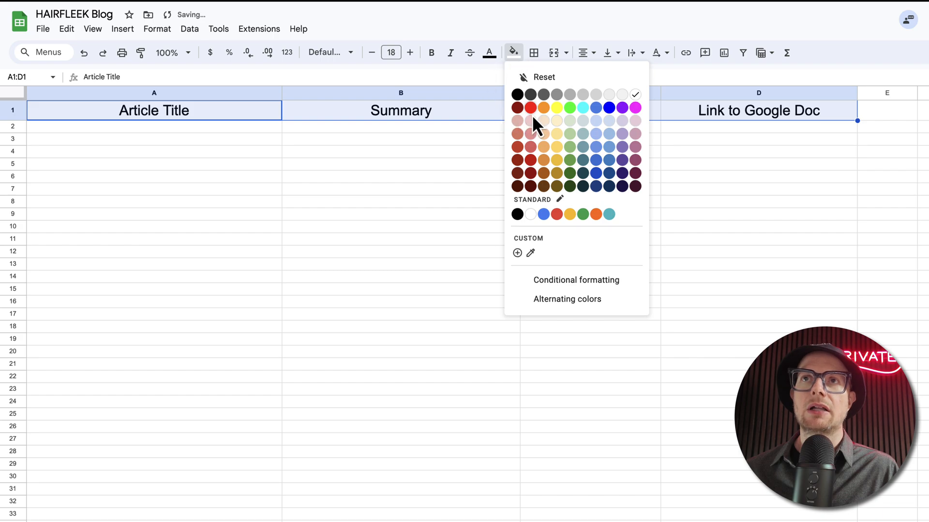
pyautogui.click(635, 121)
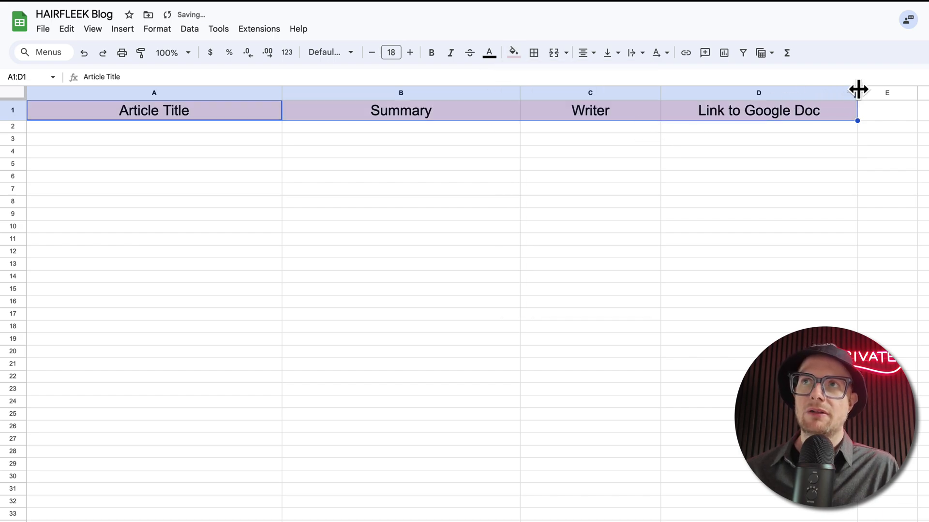
pyautogui.moveTo(857, 89); pyautogui.dragTo(888, 91)
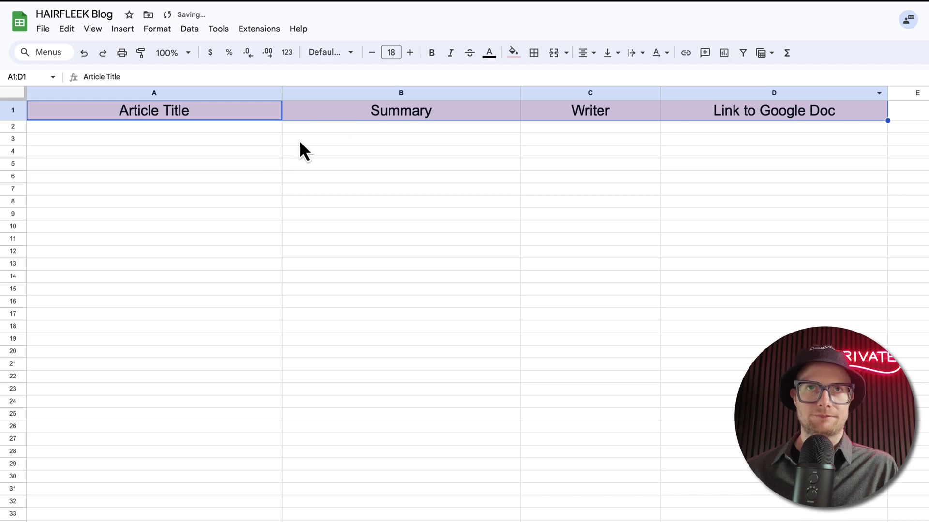
pyautogui.click(182, 141)
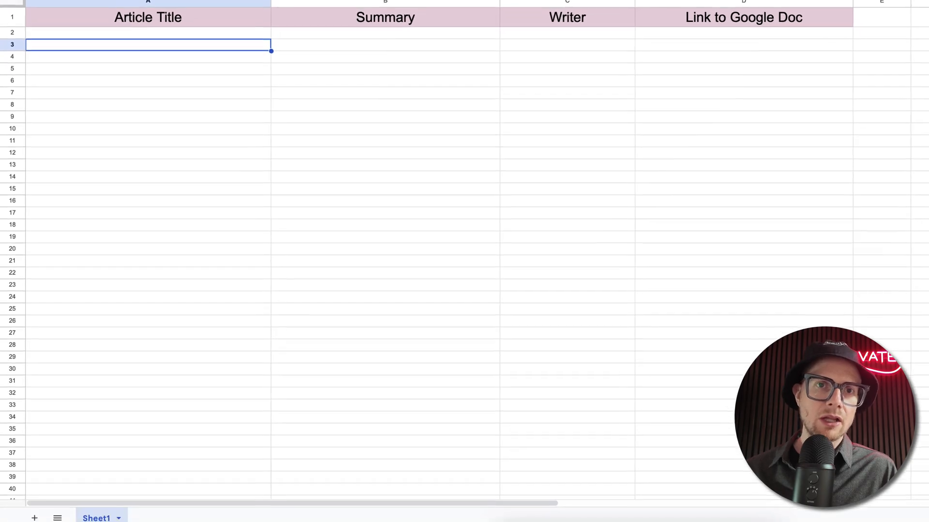
# Step: Rename the sheet Sheet1 as Topics
pyautogui.doubleClick(92, 513)
pyautogui.write('T')
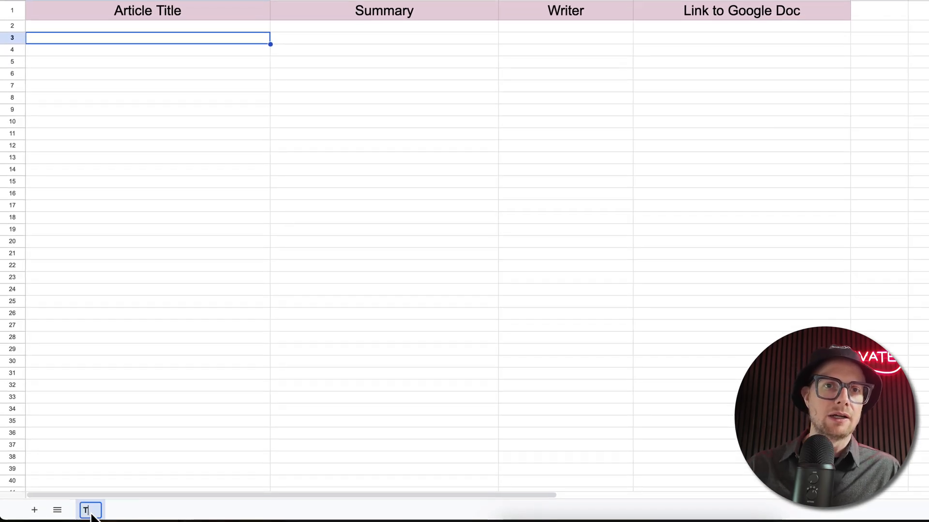
pyautogui.write('opics')
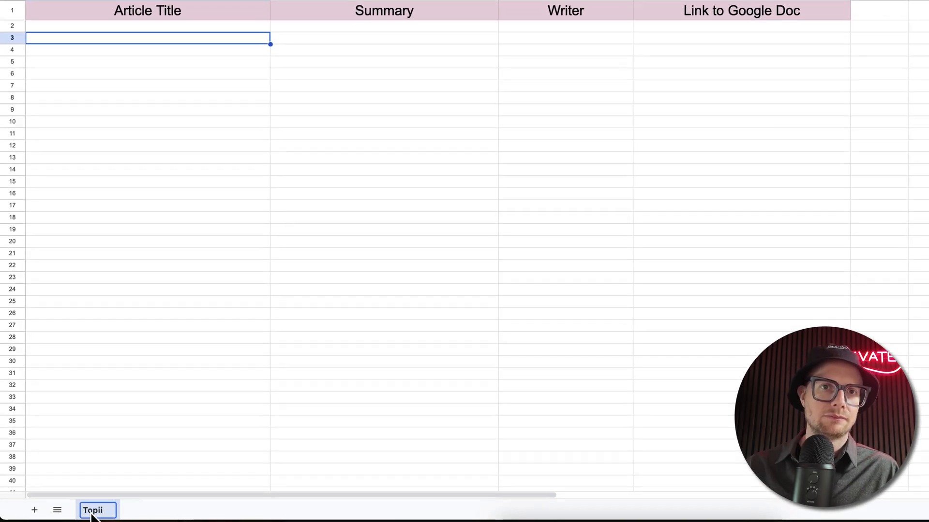
pyautogui.press('Return')
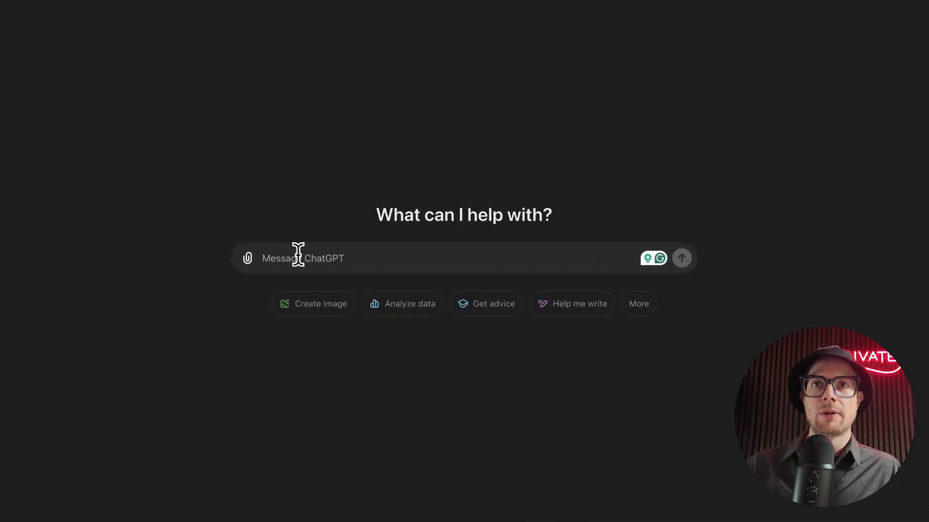
# Step: Switch to ChatGPT and begin a prompt with "I am starting a new ecommerce website that sells"
pyautogui.write('I am starting a new hai')
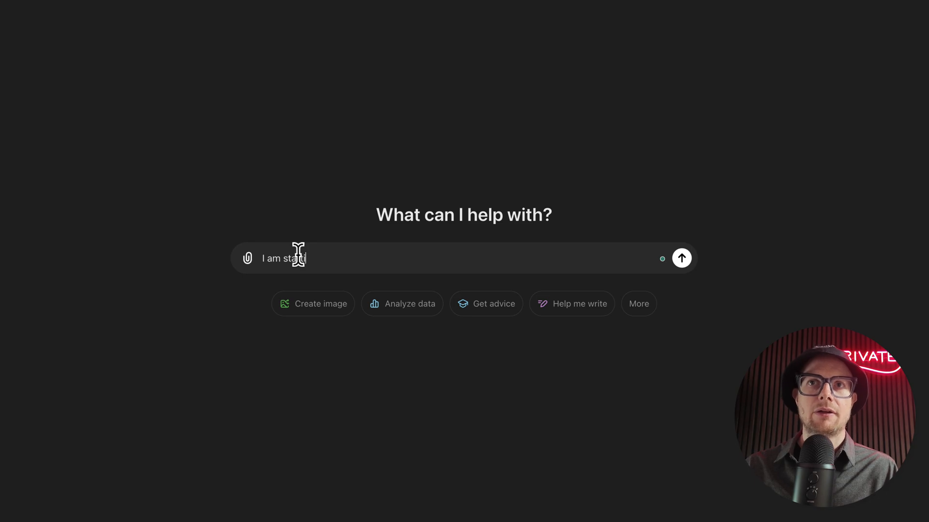
pyautogui.press('BackSpace')
pyautogui.press('BackSpace')
pyautogui.press('BackSpace')
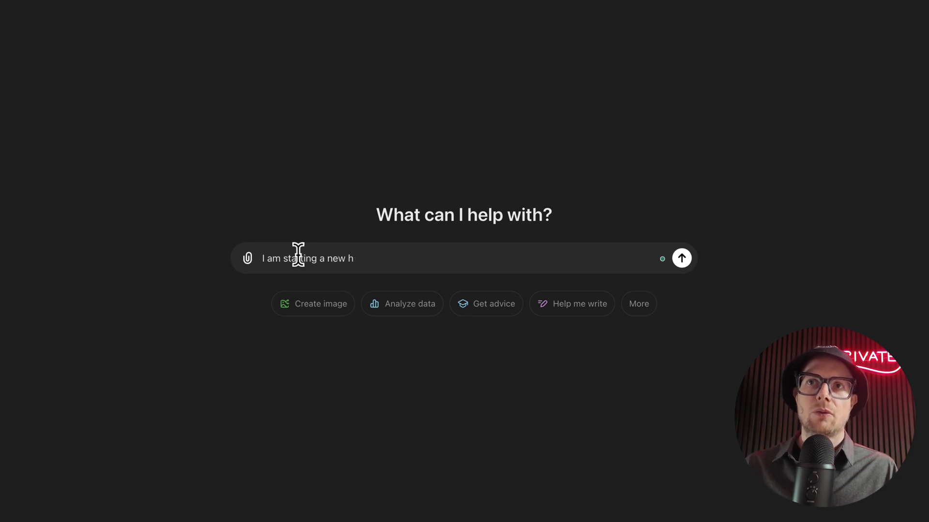
pyautogui.write('ecommerc')
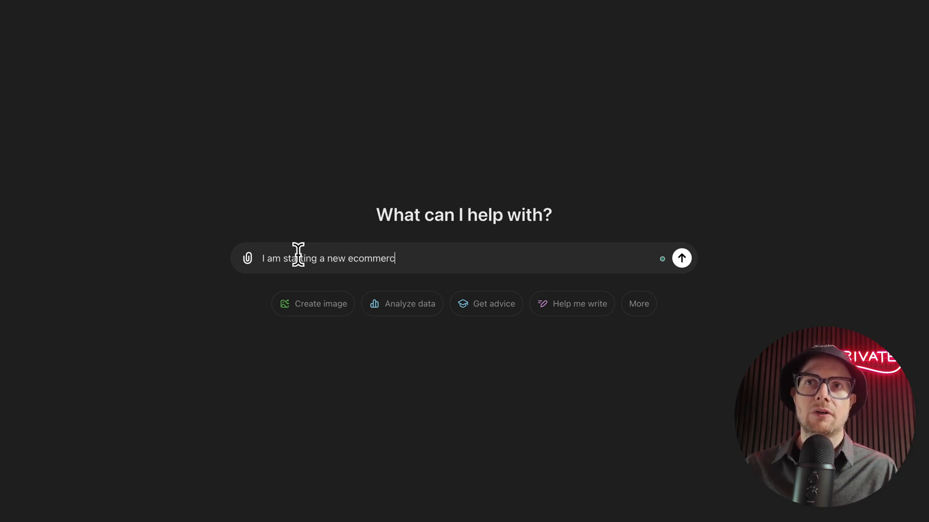
pyautogui.write('e website that ')
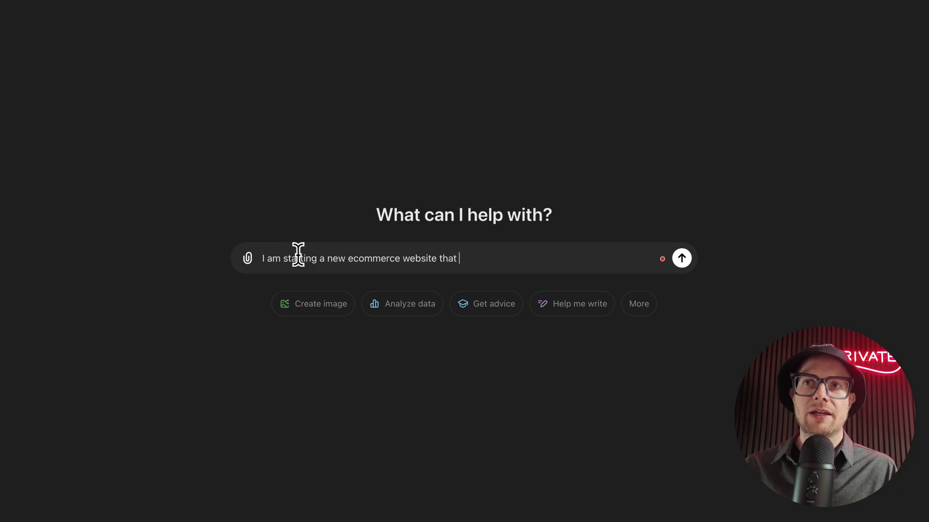
pyautogui.write('sells hair')
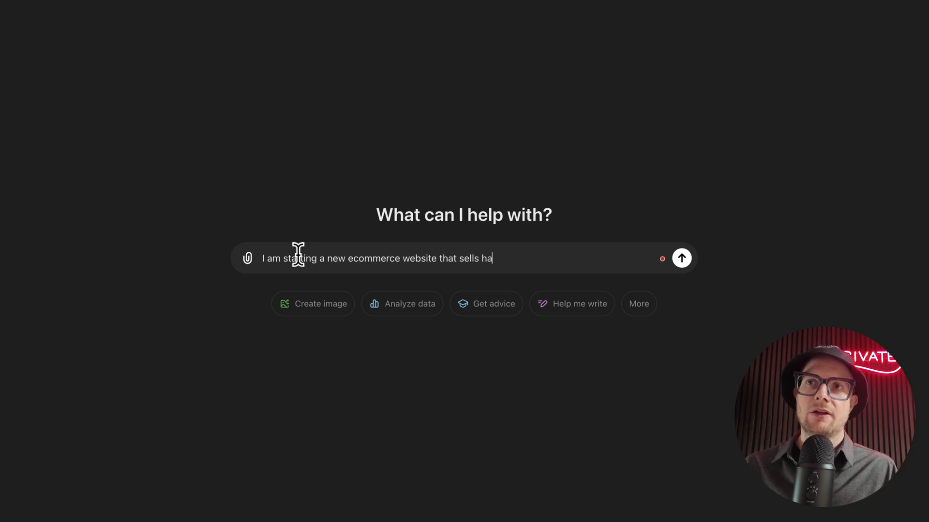
# Step: Continue the prompt by naming the products sold as "human hair bundles, closures, and frontal"
pyautogui.press('BackSpace')
pyautogui.press('BackSpace')
pyautogui.press('BackSpace')
pyautogui.press('BackSpace')
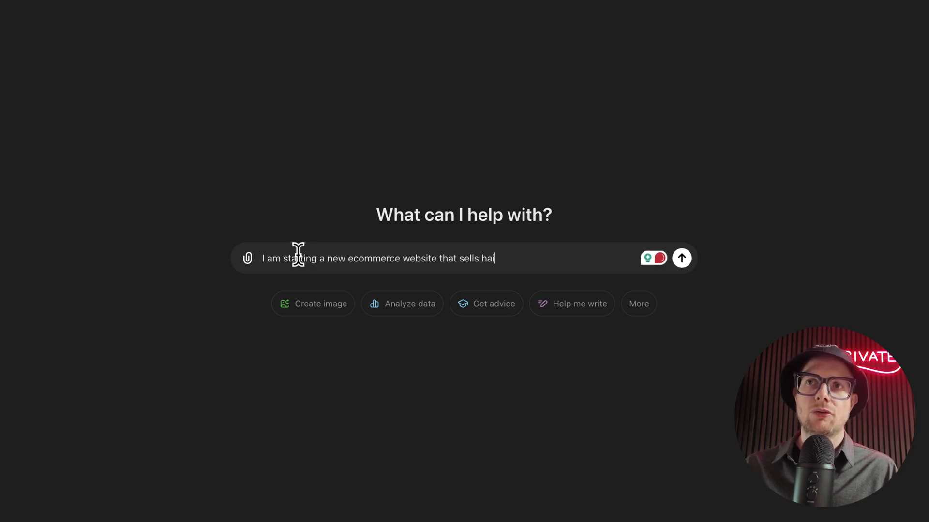
pyautogui.write('human hair bundles, ')
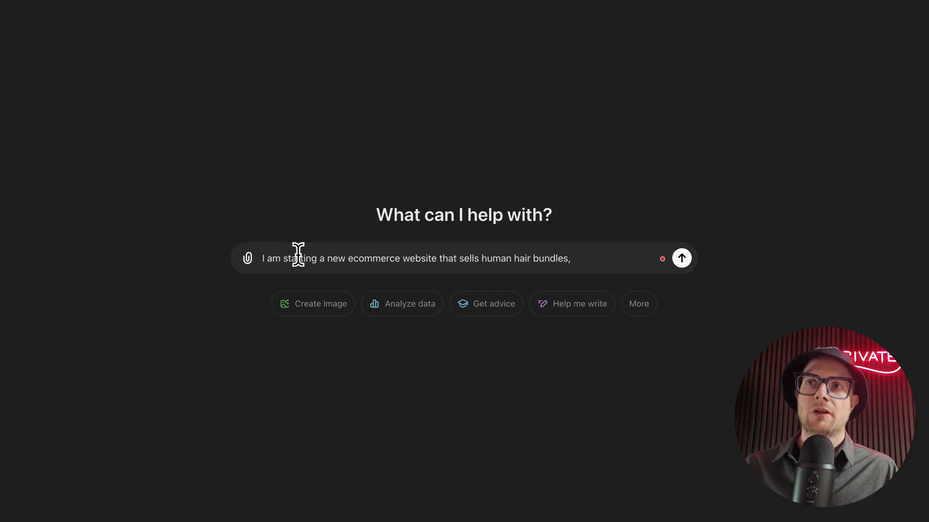
pyautogui.write('closures, and frontal')
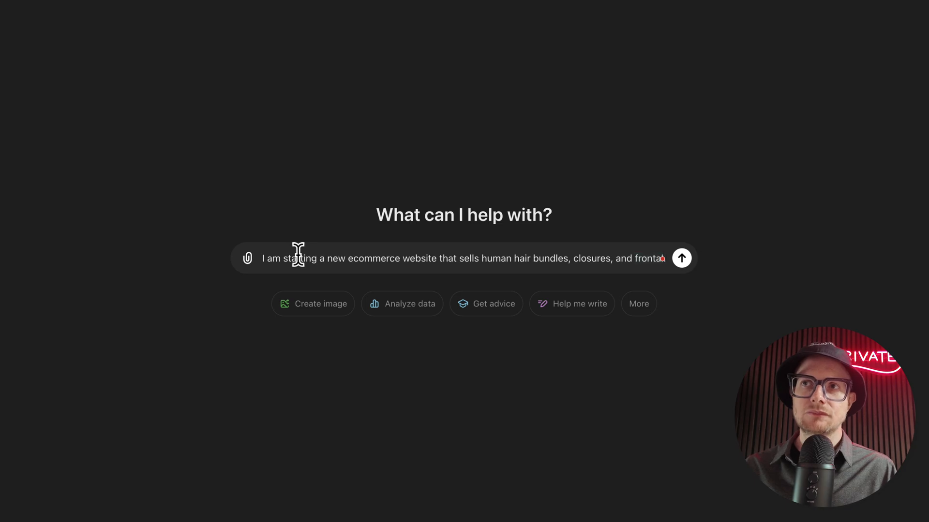
pyautogui.write('. Please')
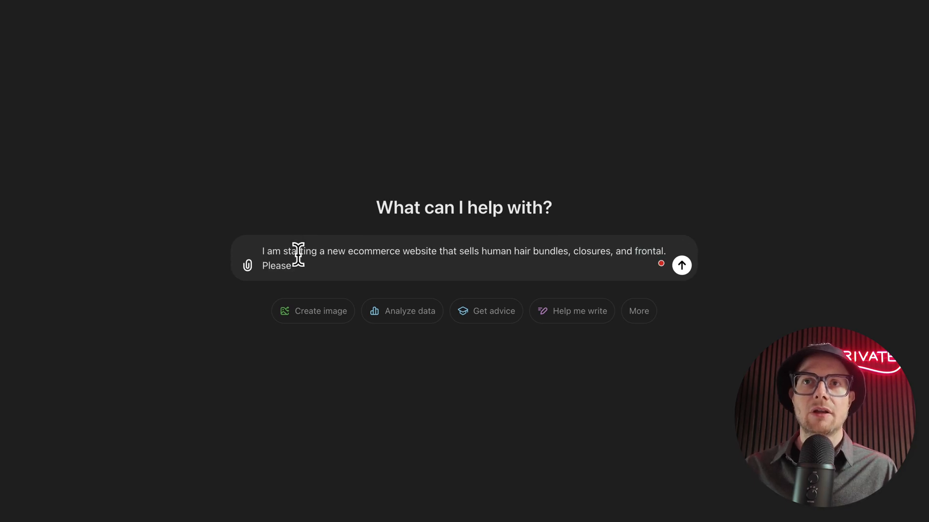
pyautogui.write(' cive ')
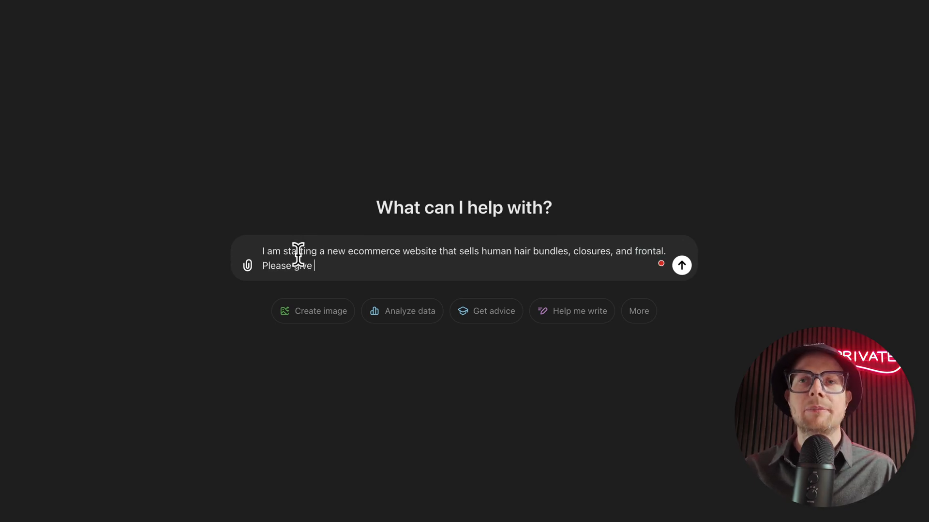
pyautogui.write('me 20 blog p')
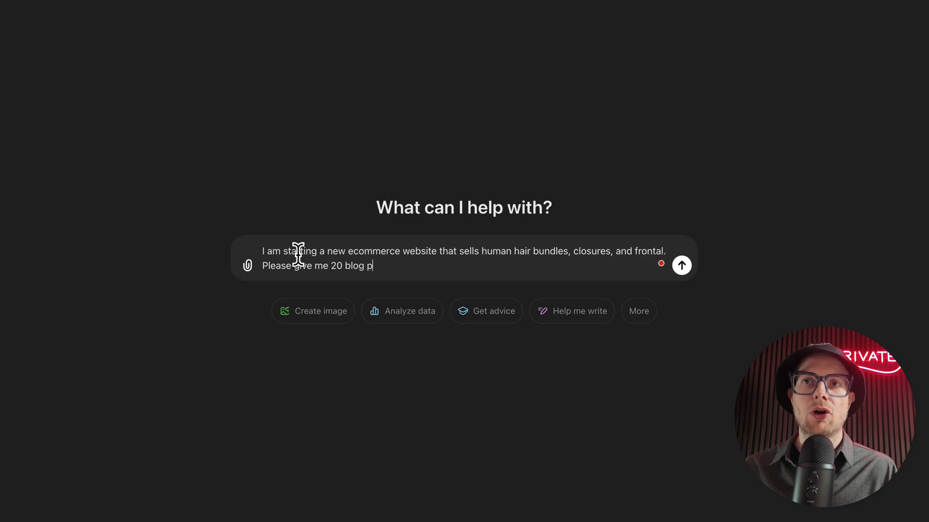
pyautogui.write('ost topic i')
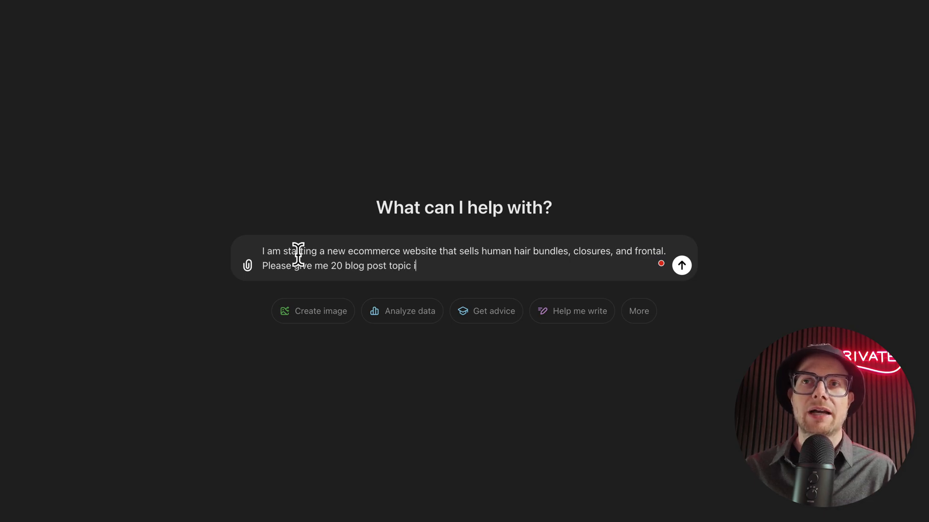
pyautogui.write('ceas that will help')
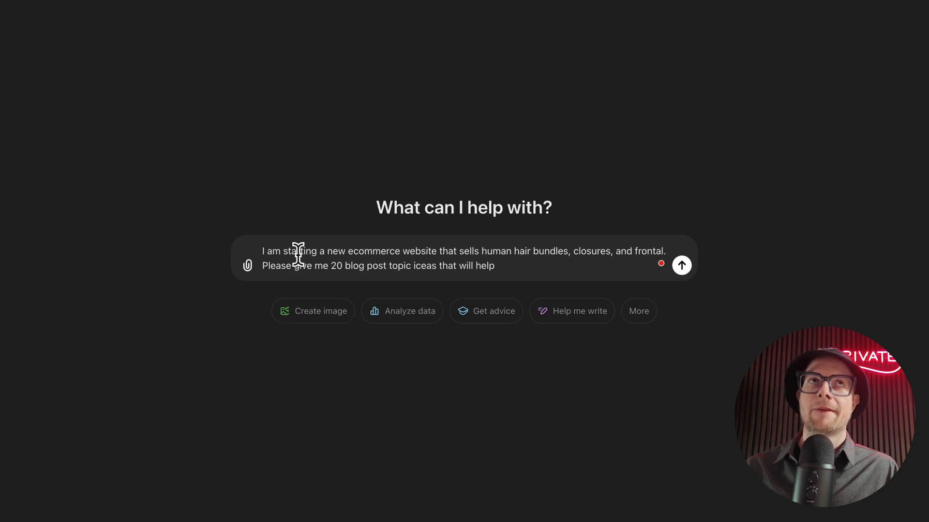
pyautogui.write(' educati')
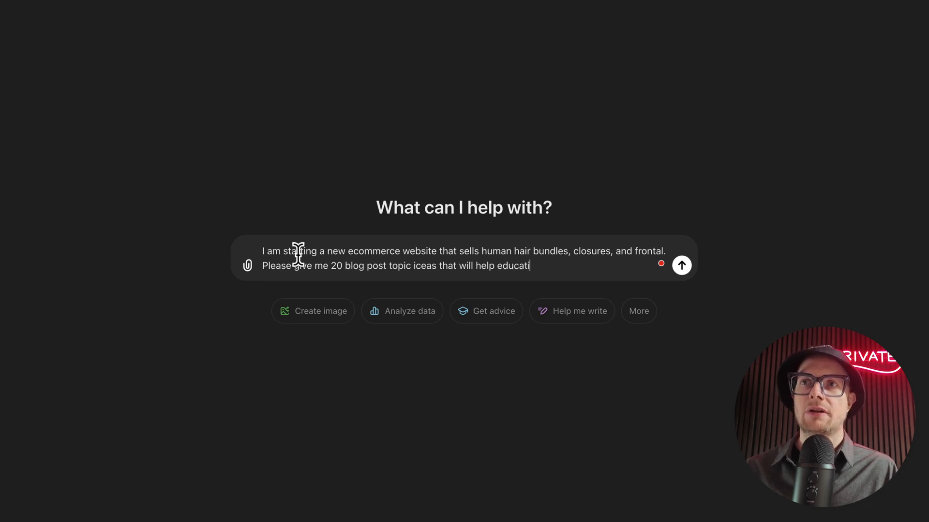
# Step: Complete the request with "that will help educate and inform our website visitors about these products."
pyautogui.press('BackSpace')
pyautogui.write('e and i')
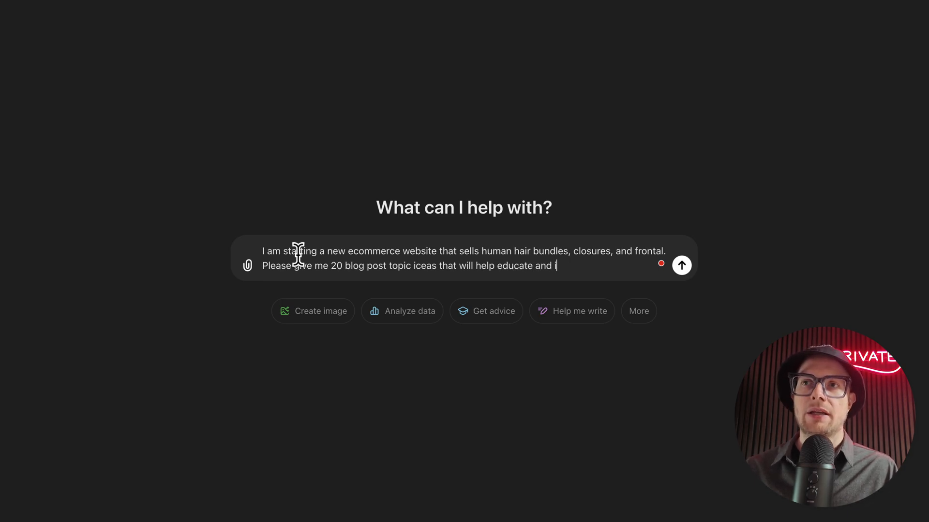
pyautogui.write('nform our w')
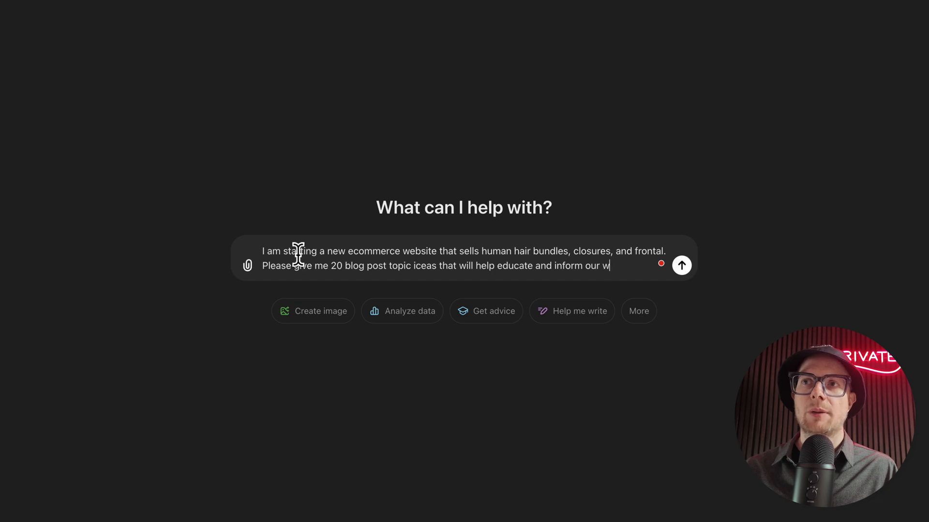
pyautogui.write('ebsite ')
pyautogui.write('visit')
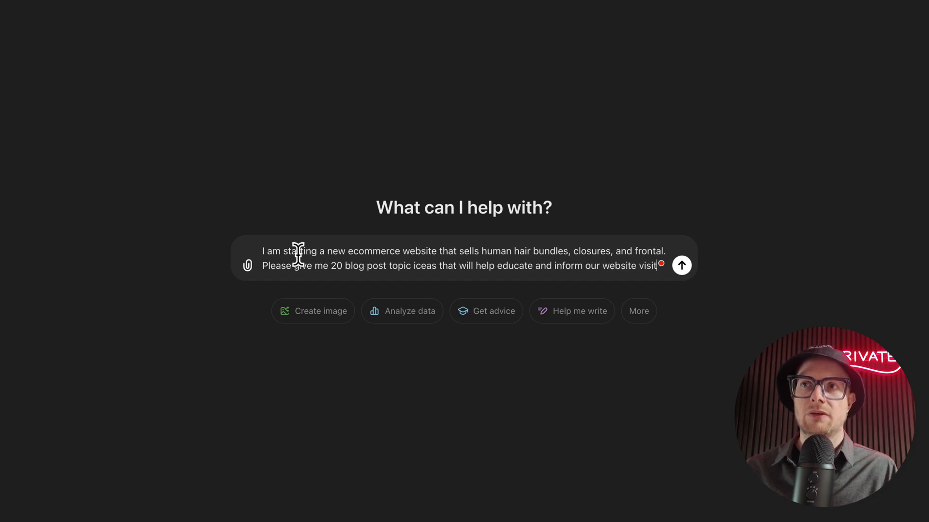
pyautogui.write('ors about these pro')
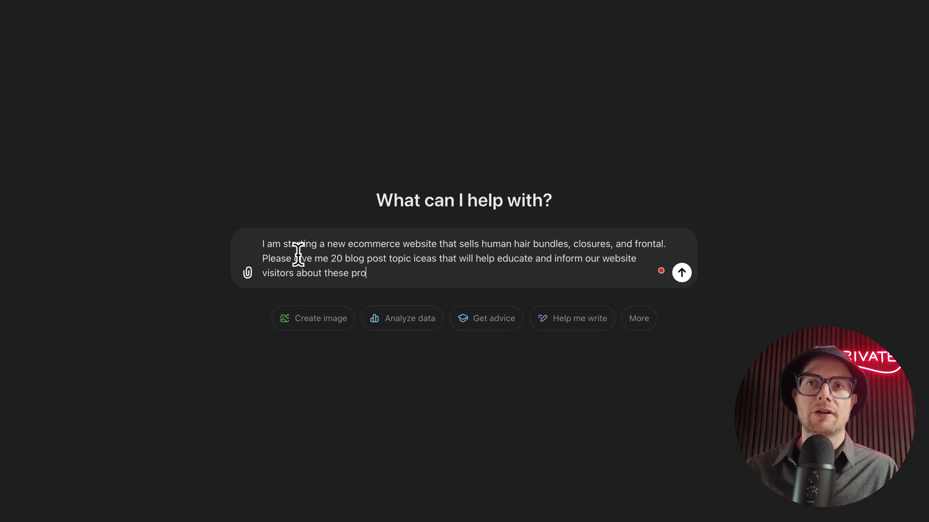
pyautogui.write('ducts. We would like t')
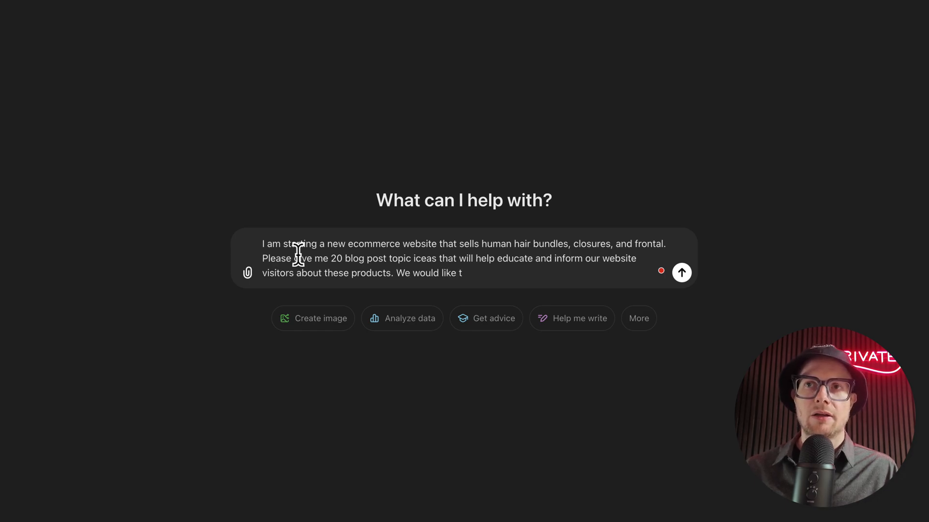
pyautogui.write('o ensure th')
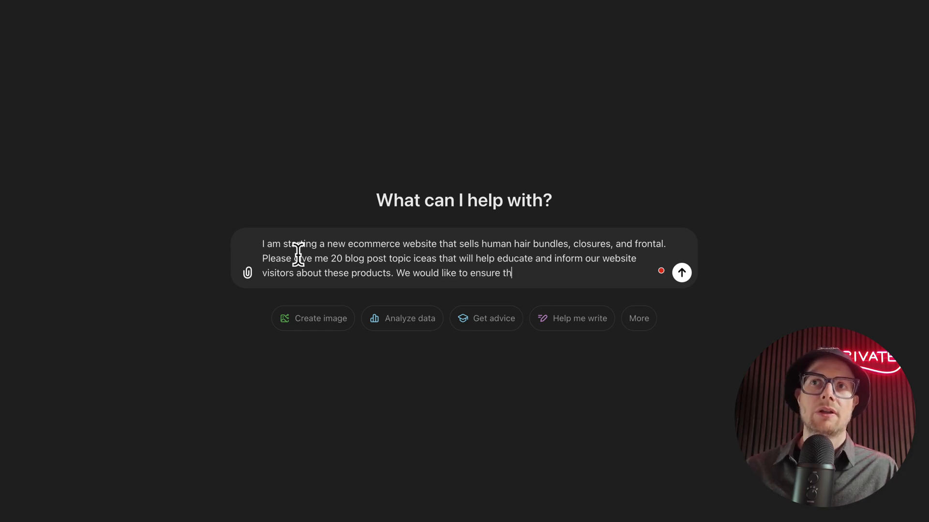
pyautogui.write('ey also help our')
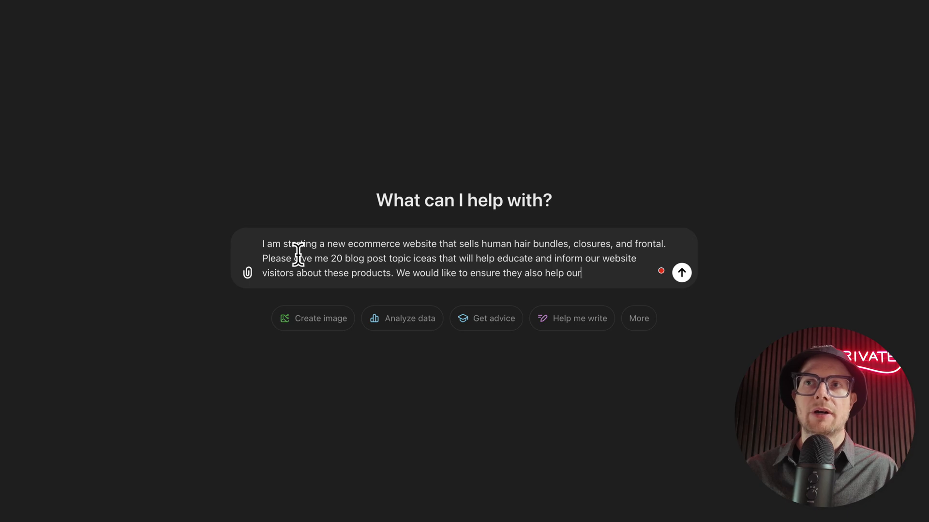
pyautogui.write(' SEO.')
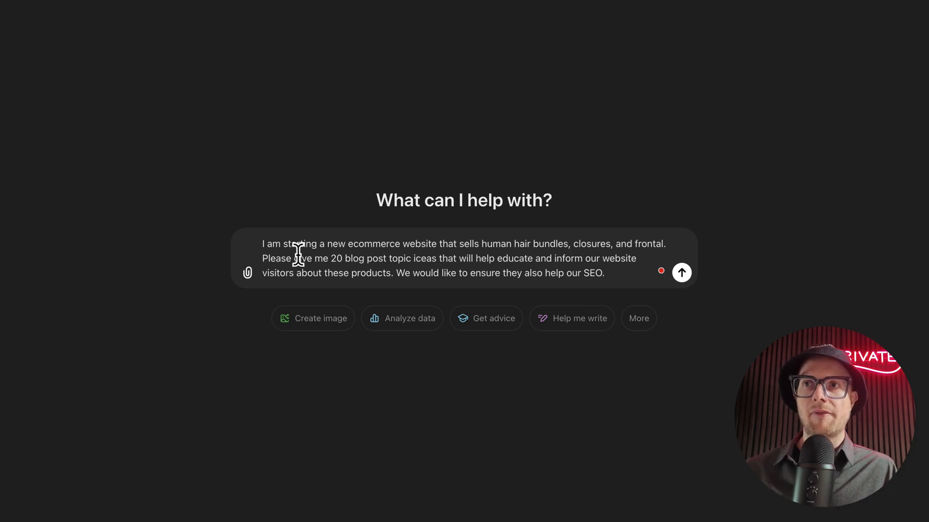
# Step: Add "We would like to ensure they also help our SEO." and submit the prompt
pyautogui.press('Return')
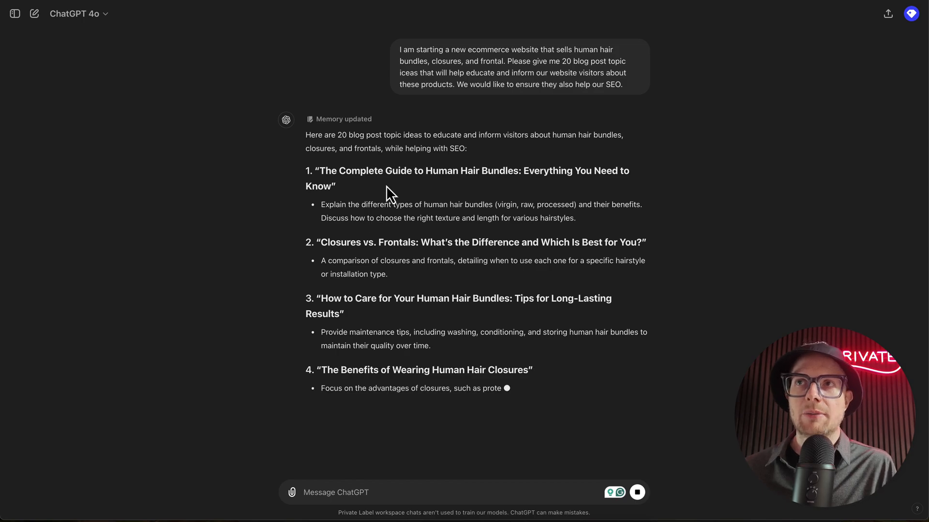
# Step: Look through the suggested topics and copy the title "The Complete Guide to Human Hair Bundles: Everything You Need to Know" into A3 of the HAIRFLEEK Blog spreadsheet
pyautogui.scroll(-1, 354, 198)
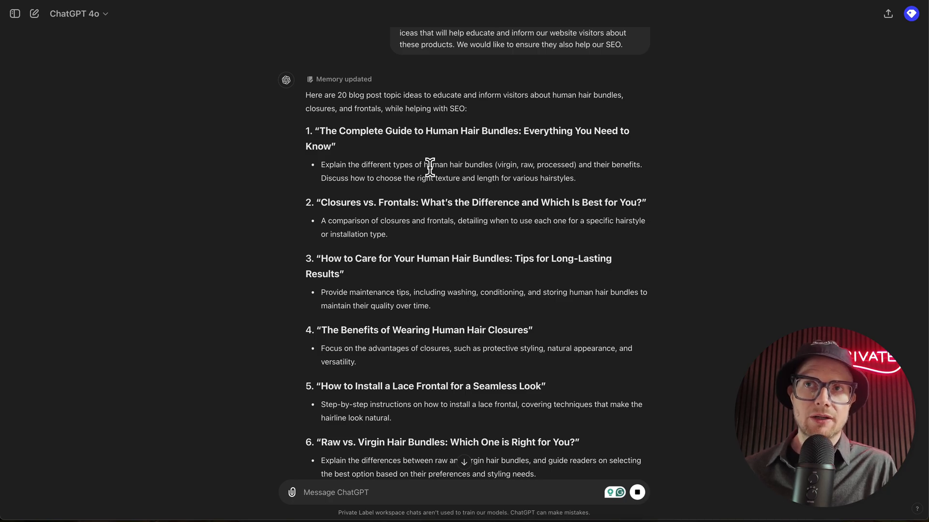
pyautogui.scroll(-5, 411, 187)
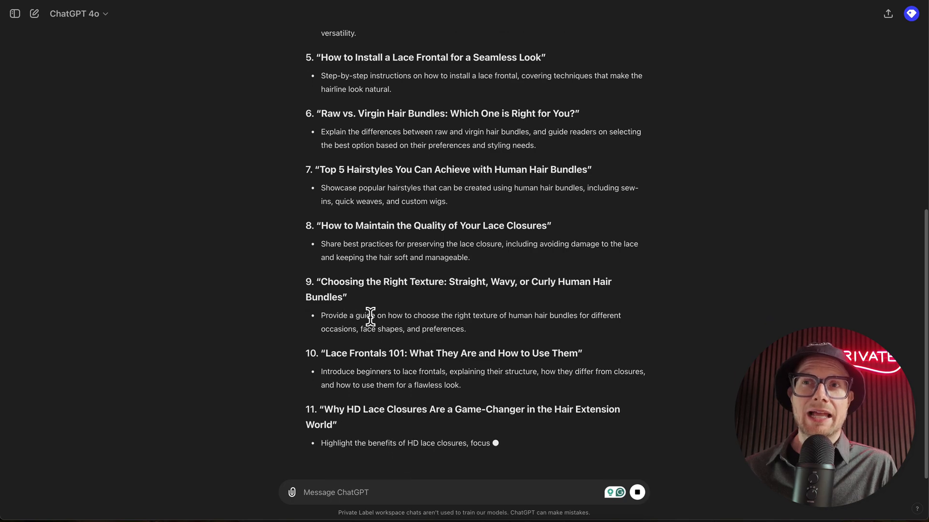
pyautogui.scroll(1, 369, 309)
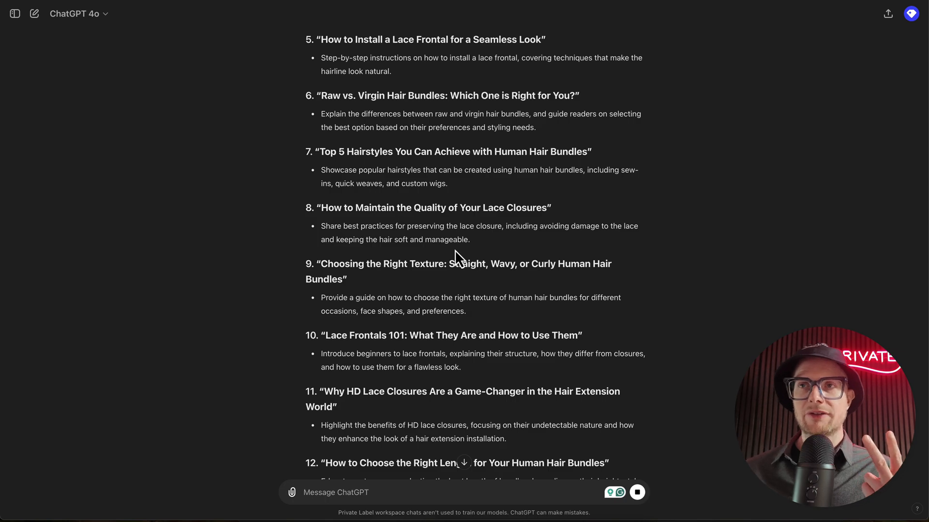
pyautogui.scroll(8, 455, 254)
pyautogui.scroll(-12, 410, 292)
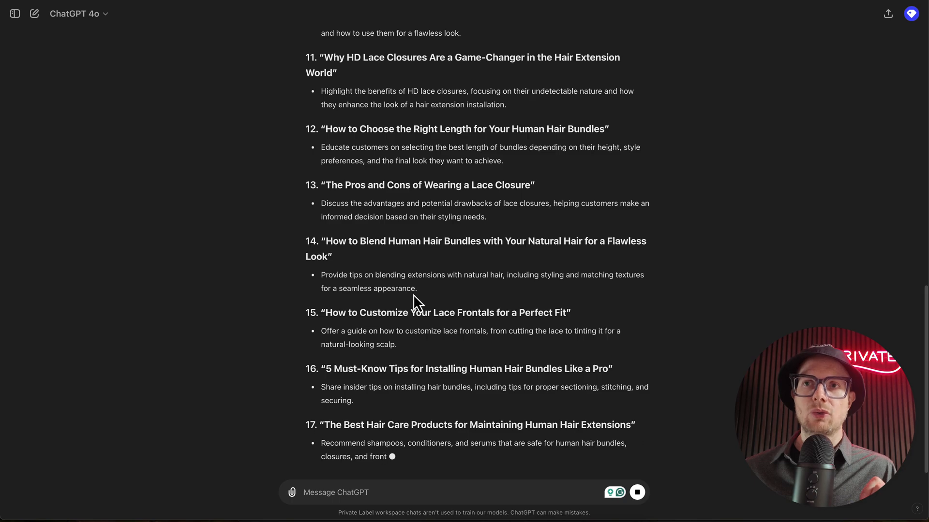
pyautogui.scroll(15, 413, 295)
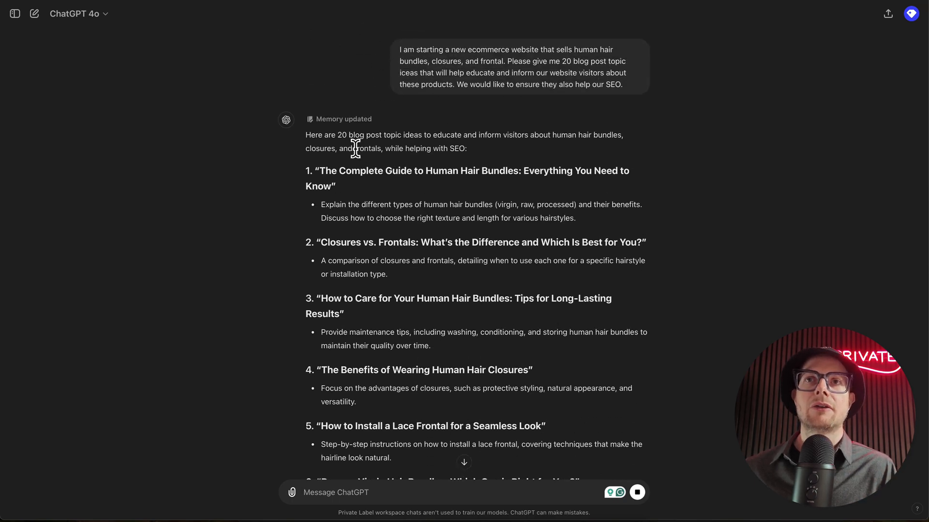
pyautogui.moveTo(319, 170); pyautogui.dragTo(332, 186)
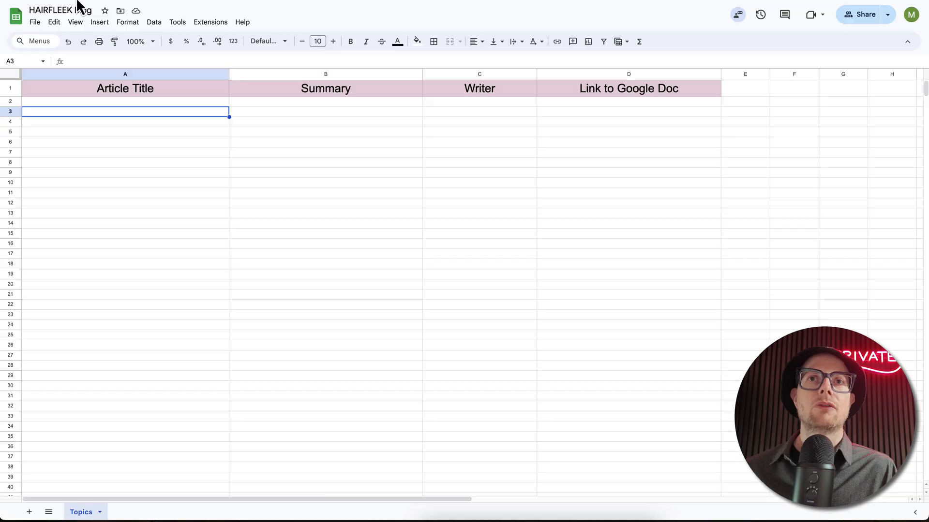
pyautogui.write('The Complete Guide to Human Hair Bundles: Everything You Need to Know')
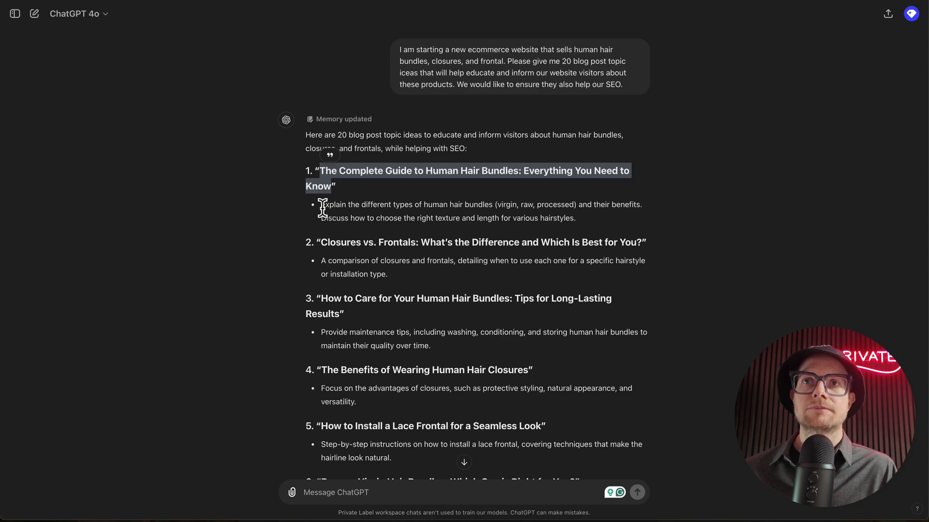
# Step: Copy the description under the first ChatGPT topic into the Summary cell B3 of the spreadsheet
pyautogui.moveTo(322, 204); pyautogui.dragTo(576, 221)
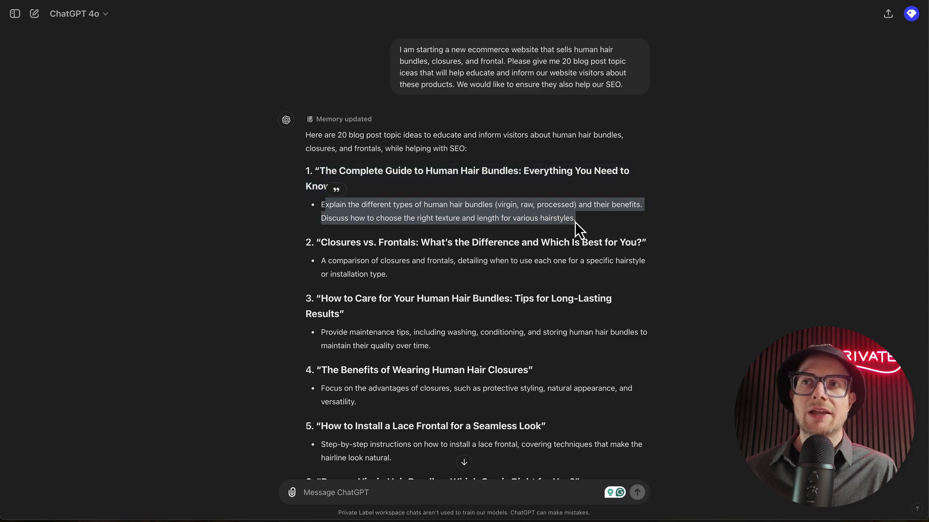
pyautogui.moveTo(321, 202); pyautogui.dragTo(610, 231)
pyautogui.hotkey('ctrl', 'c')
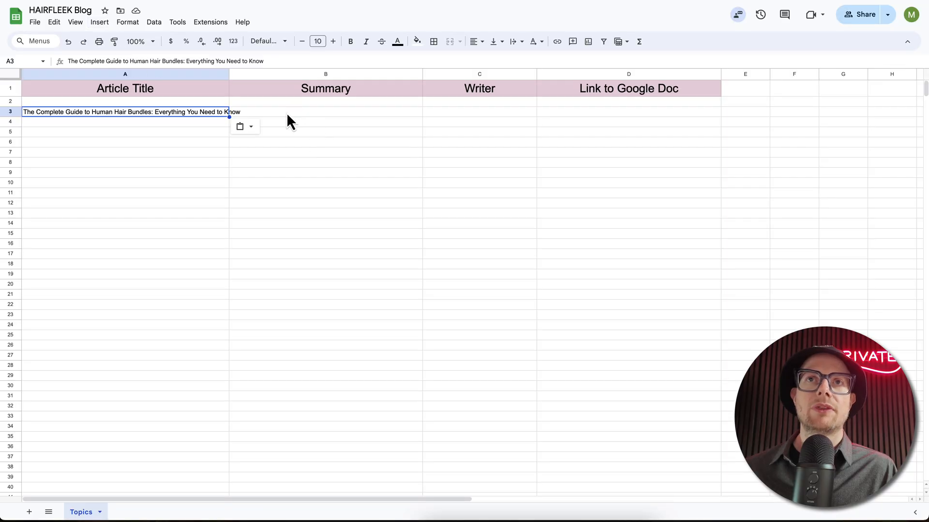
pyautogui.click(286, 112)
pyautogui.hotkey('ctrl', 'v')
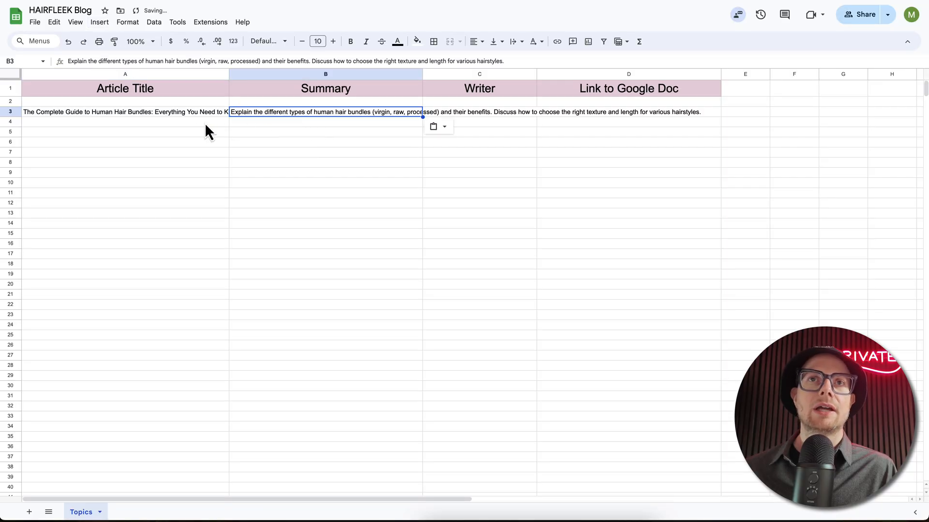
# Step: Copy ChatGPT's second title, "Closures vs. Frontals: What's the Difference and Which Is Best for You?", into cell A4 of the spreadsheet
pyautogui.click(190, 123)
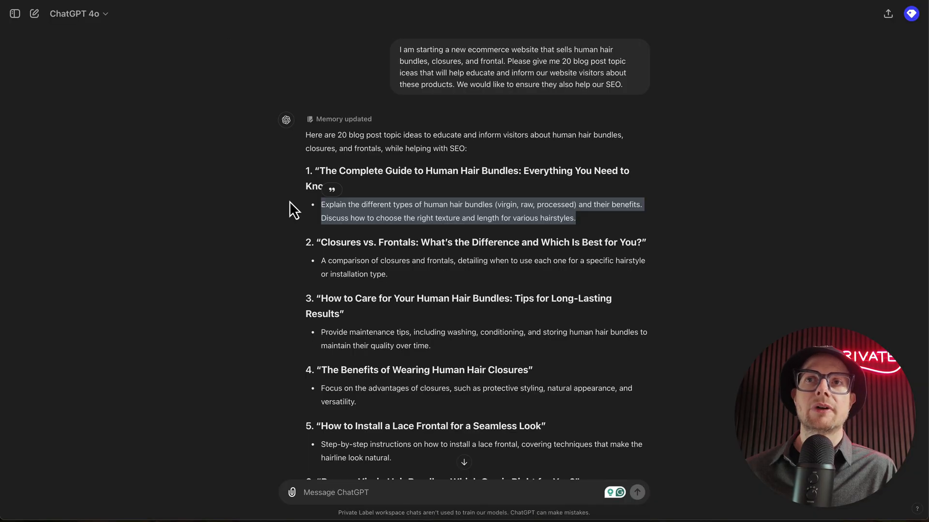
pyautogui.click(328, 240)
pyautogui.moveTo(328, 241); pyautogui.dragTo(642, 243)
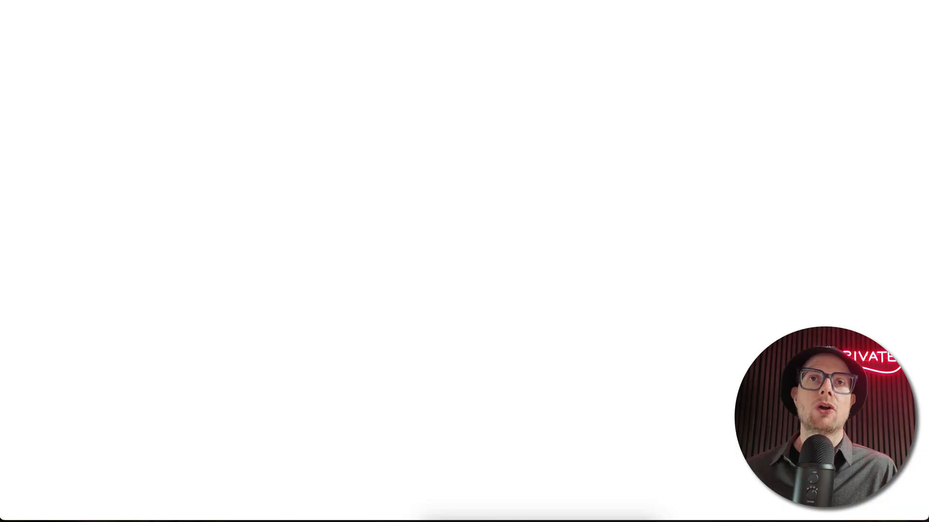
pyautogui.write("Closures vs. Frontals: What's the Difference and Which Is Best for You?")
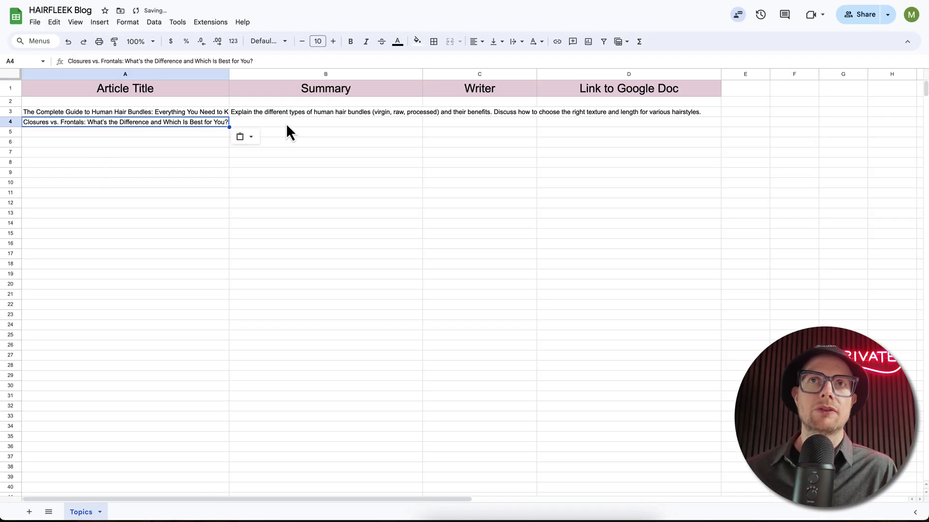
# Step: Copy the description of the closures versus frontals topic from ChatGPT into the Summary cell B4
pyautogui.click(285, 125)
pyautogui.hotkey('alt', 'Tab')
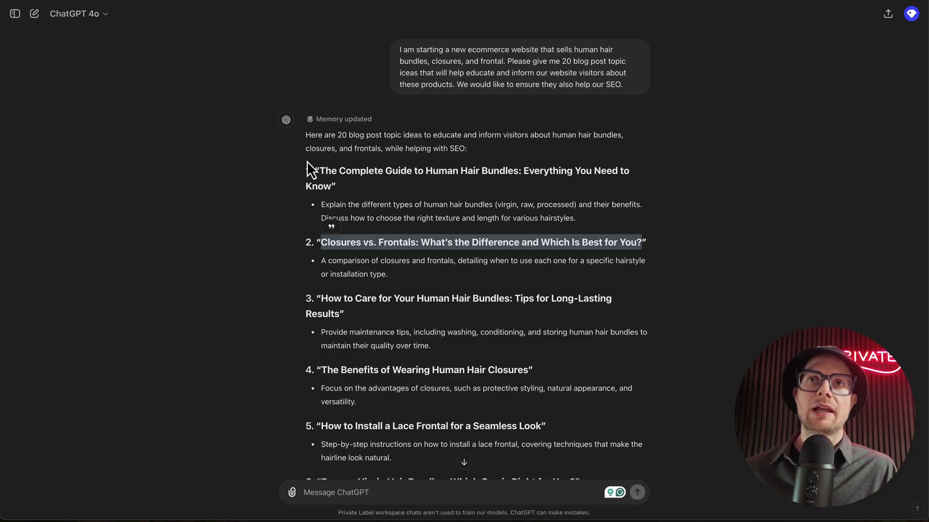
pyautogui.moveTo(321, 260); pyautogui.dragTo(405, 274)
pyautogui.hotkey('ctrl', 'c')
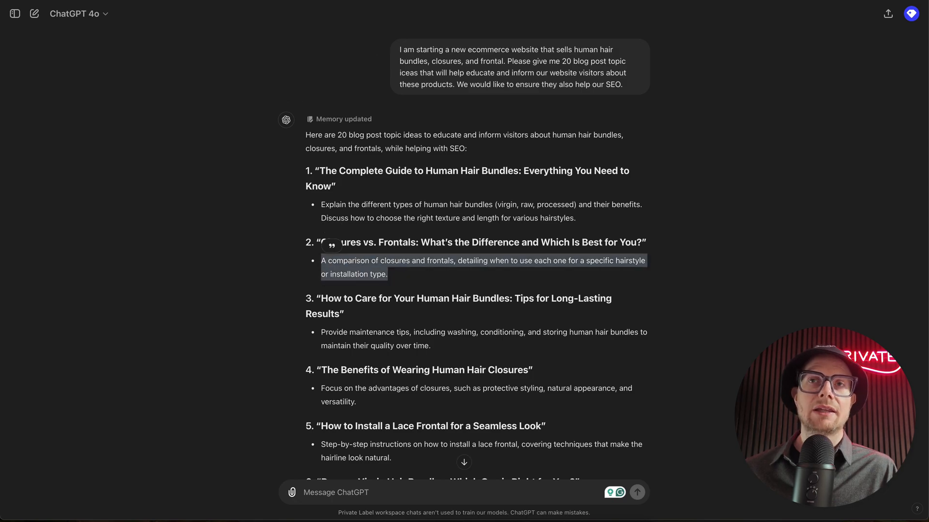
pyautogui.hotkey('alt', 'Tab')
pyautogui.hotkey('ctrl', 'v')
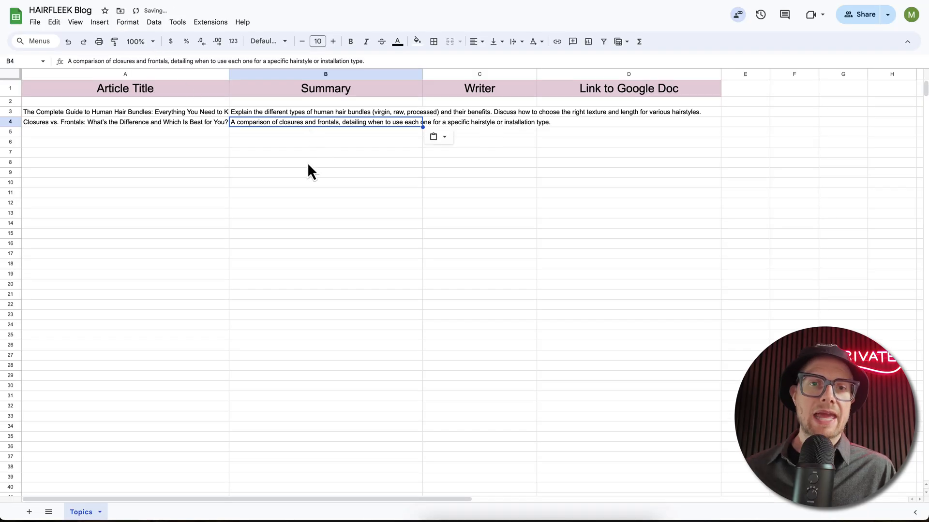